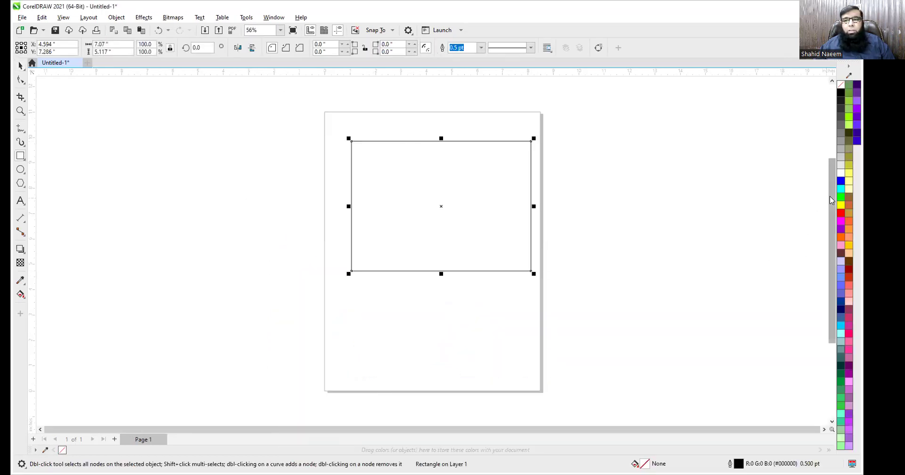
Fill the selected rectangle with cyan and save the drawing as "one" in the Documents folder.
left_click(841, 189)
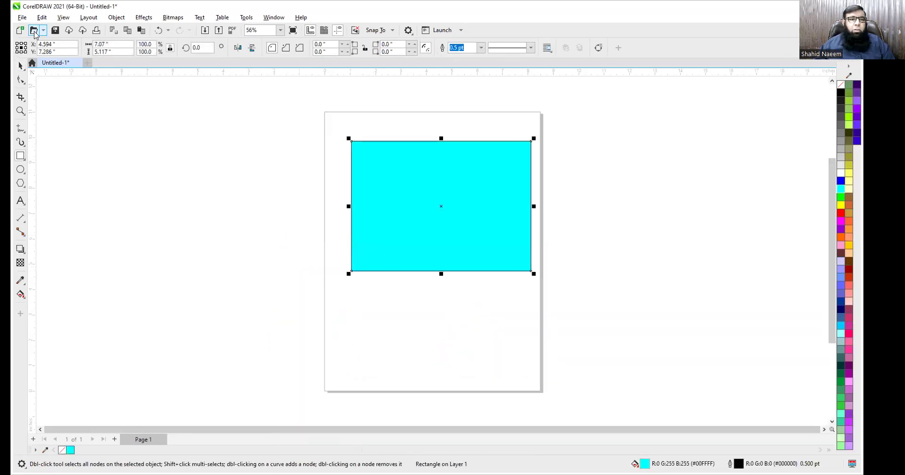
left_click(22, 17)
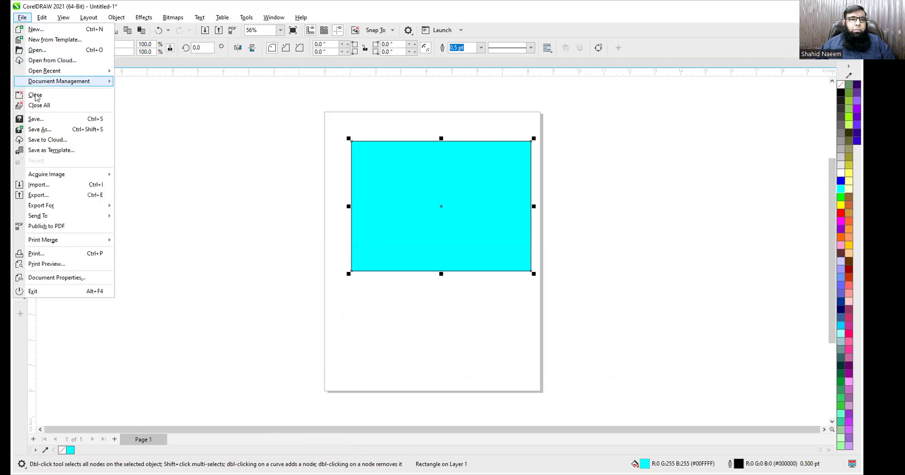
left_click(36, 121)
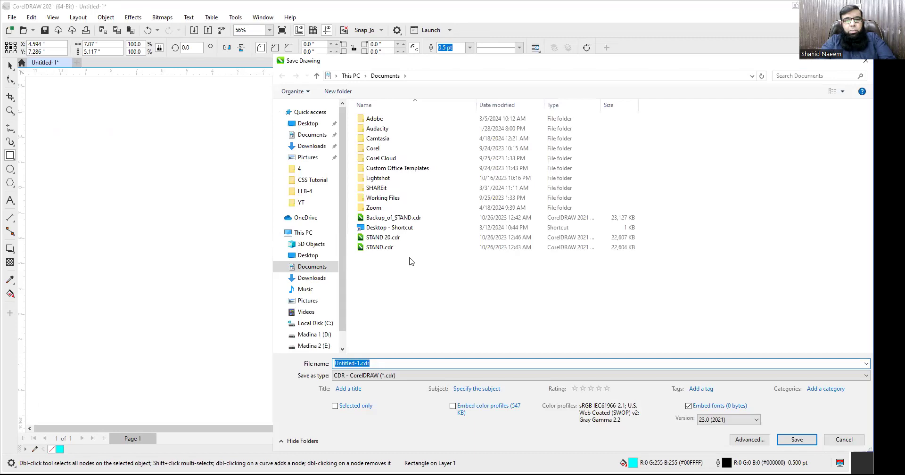
type("one")
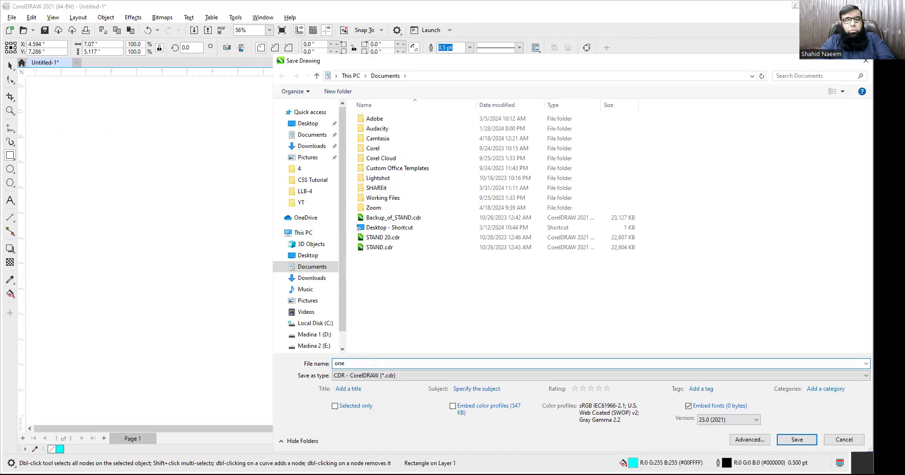
key("Return")
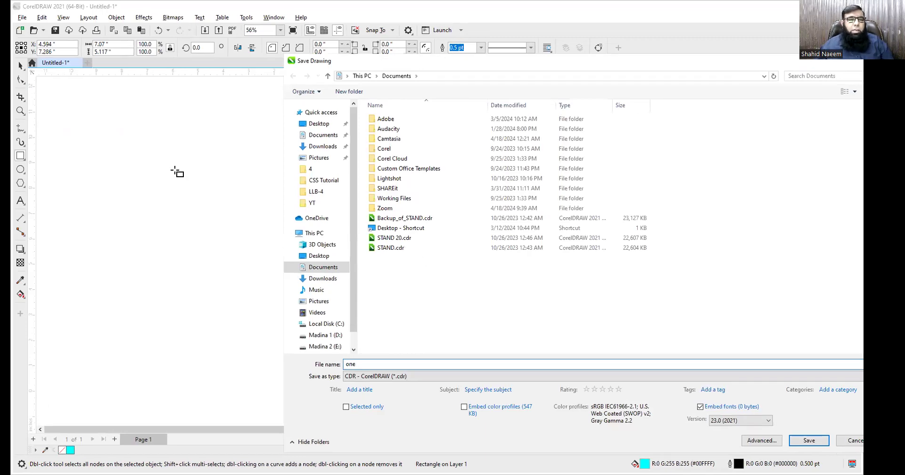
Create a new document and draw a rectangle about 6.29 by 6.68 inches on its page, filled with red.
left_click(22, 18)
left_click(33, 29)
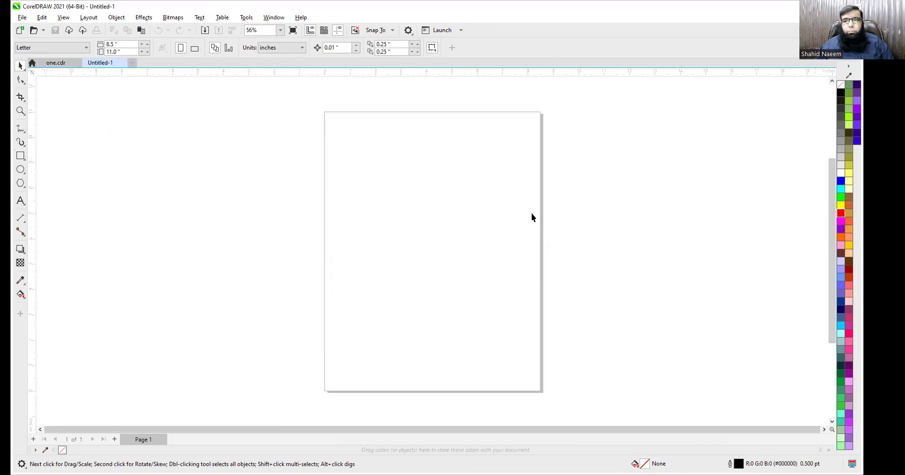
left_click(20, 155)
mouse_move(367, 134)
left_mouse_down()
mouse_move(390, 205)
mouse_move(527, 304)
left_mouse_up()
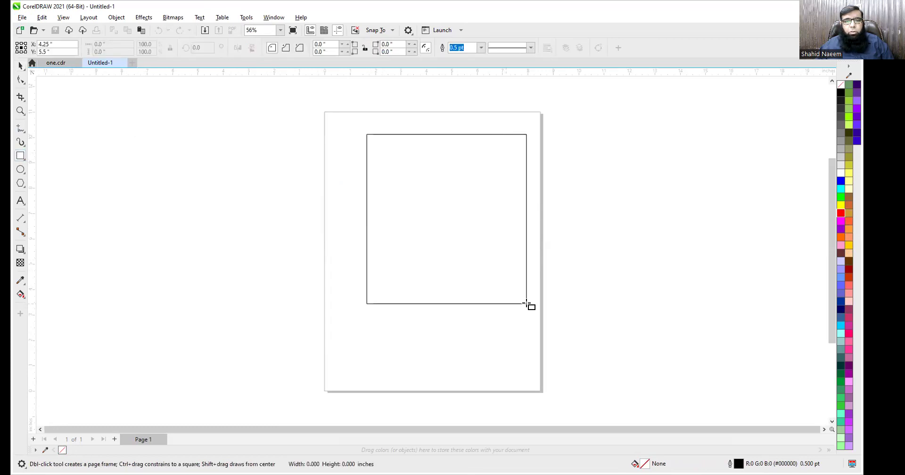
left_click(842, 213)
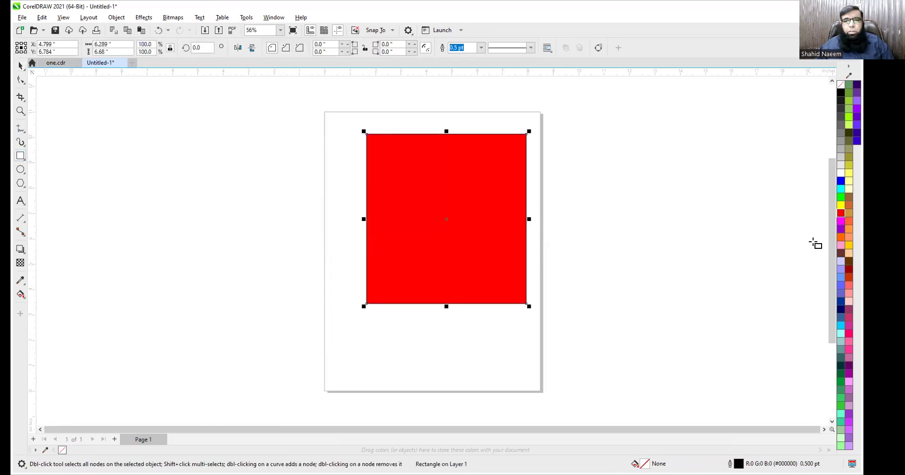
Save the red rectangle drawing as "two" in the Documents folder.
left_click(23, 18)
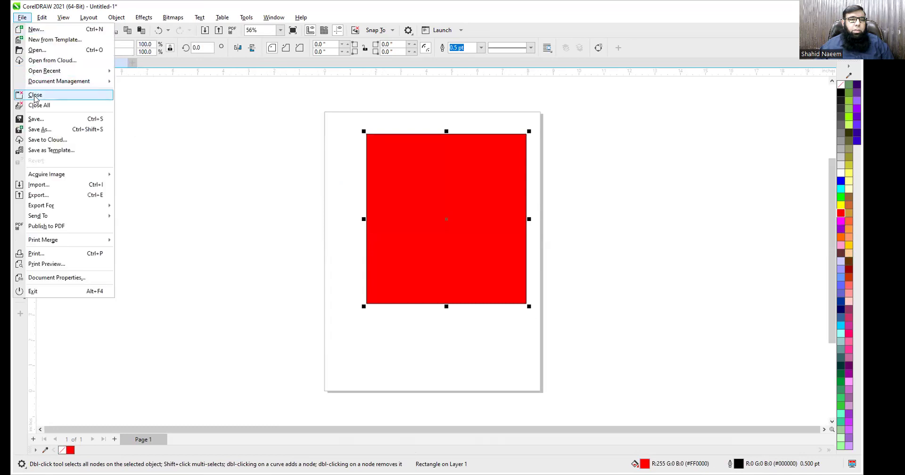
left_click(38, 120)
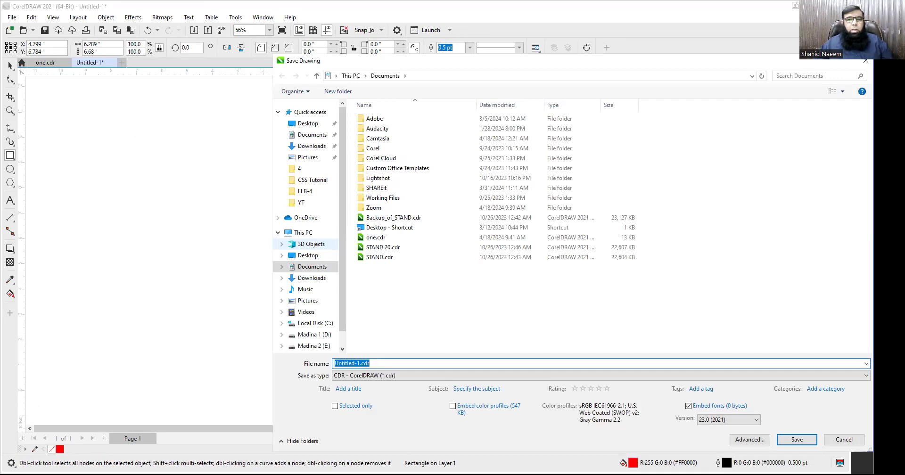
type("two")
key("Return")
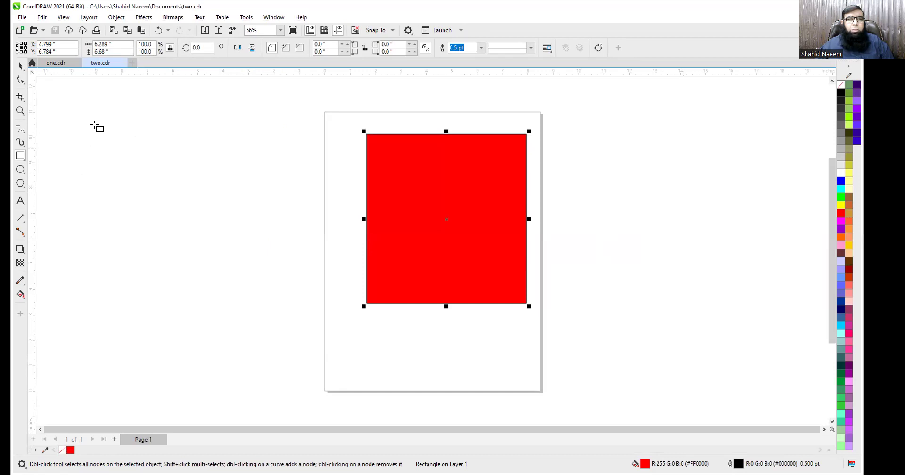
Switch back and forth between one.cdr and two.cdr to compare the open drawings, ending on two.cdr.
left_click(57, 64)
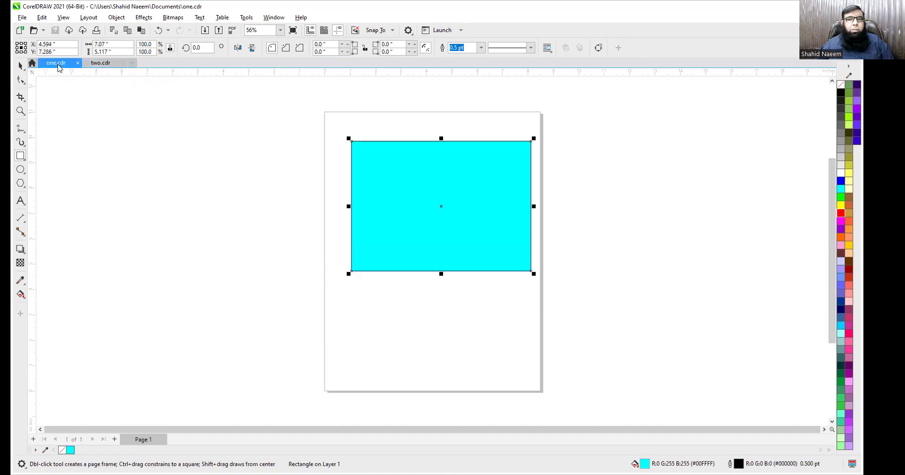
left_click(108, 65)
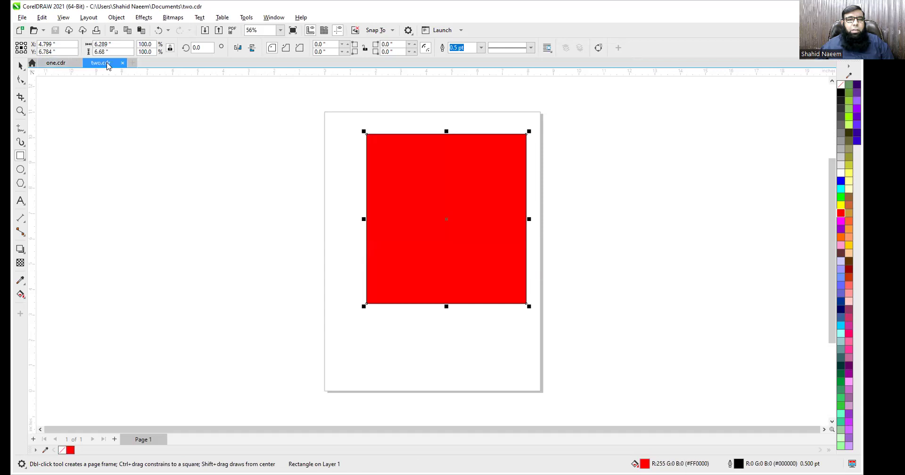
left_click(60, 65)
left_click(100, 62)
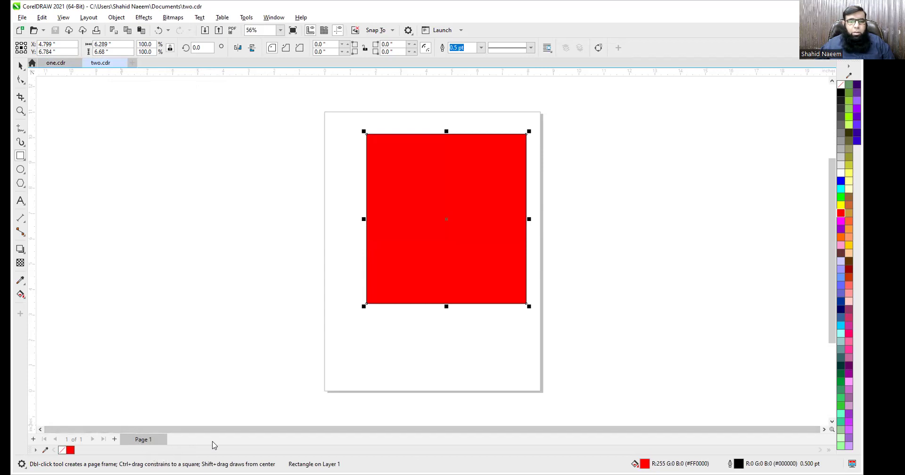
Add a second page to two.cdr and draw a rectangle about 6.31 by 5.62 inches on it, filled with purple.
left_click(116, 439)
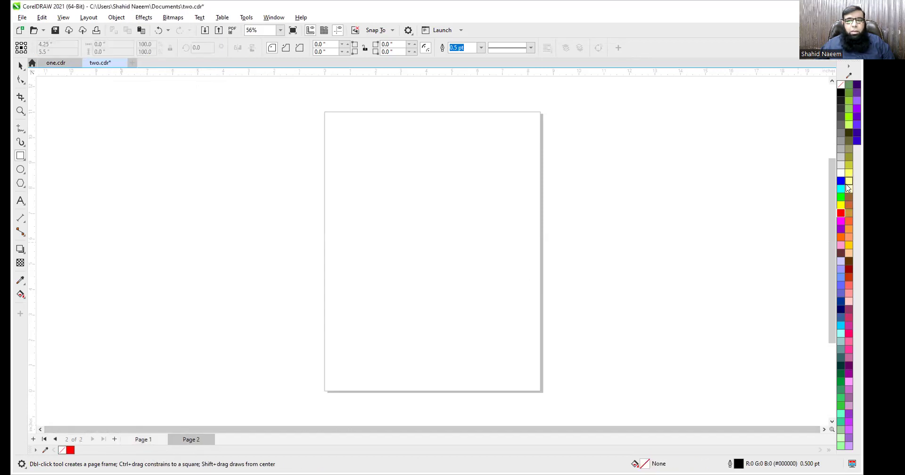
left_click(21, 171)
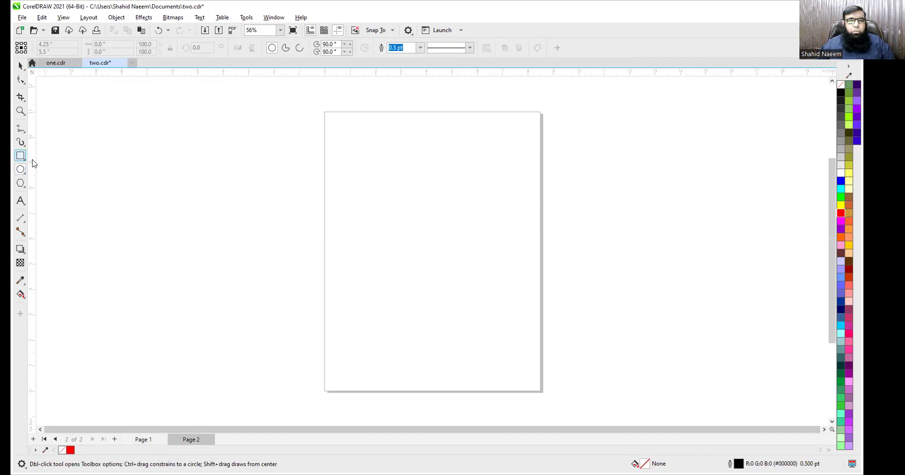
left_click_drag(345, 170, 506, 313)
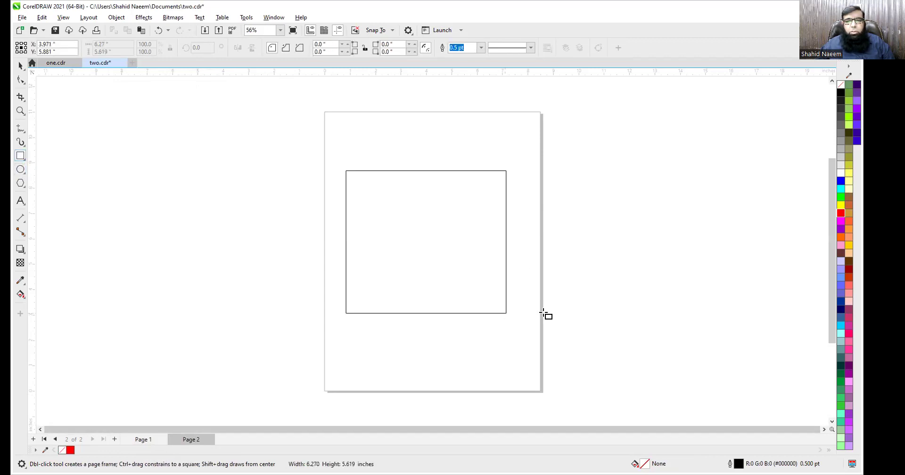
left_click(842, 230)
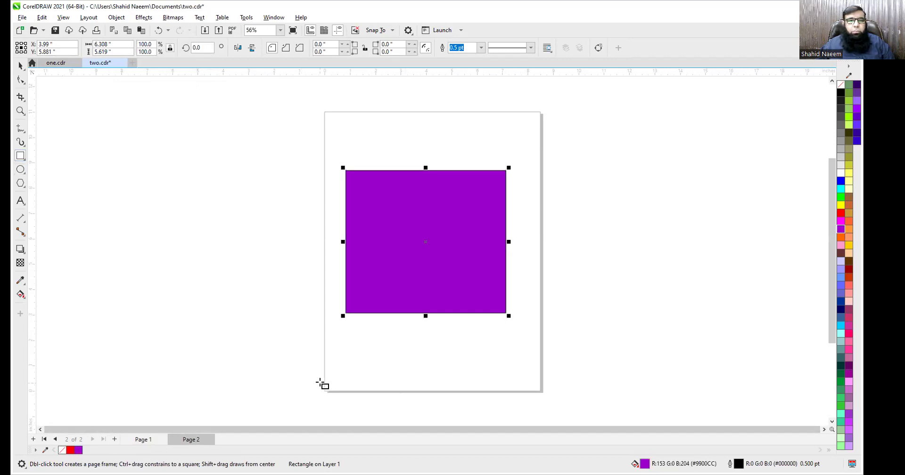
View both pages of two.cdr and compare them with the page in one.cdr, returning to two.cdr.
left_click(146, 440)
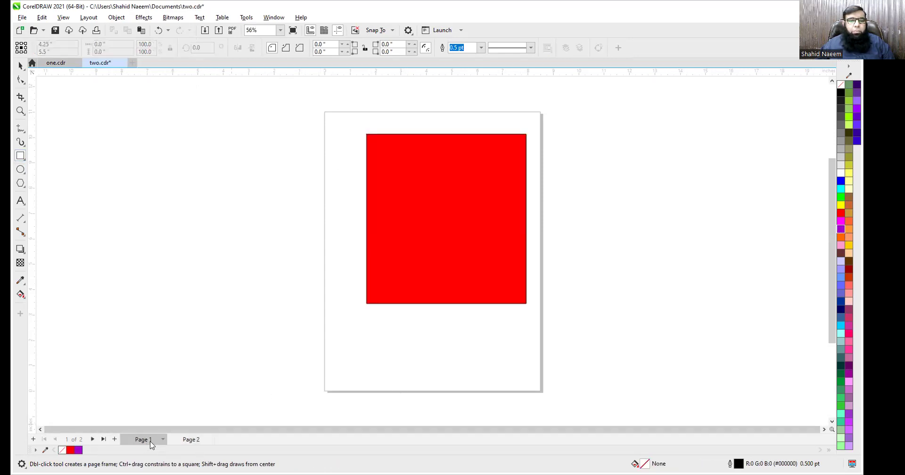
left_click(188, 440)
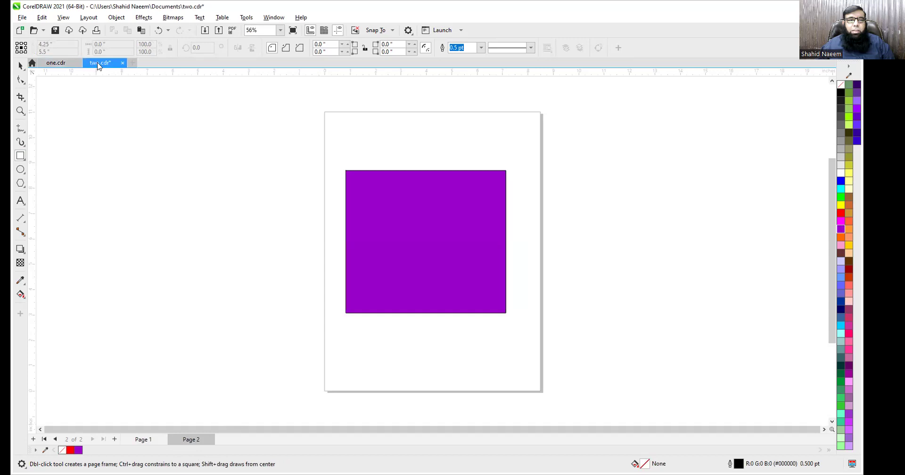
left_click(70, 64)
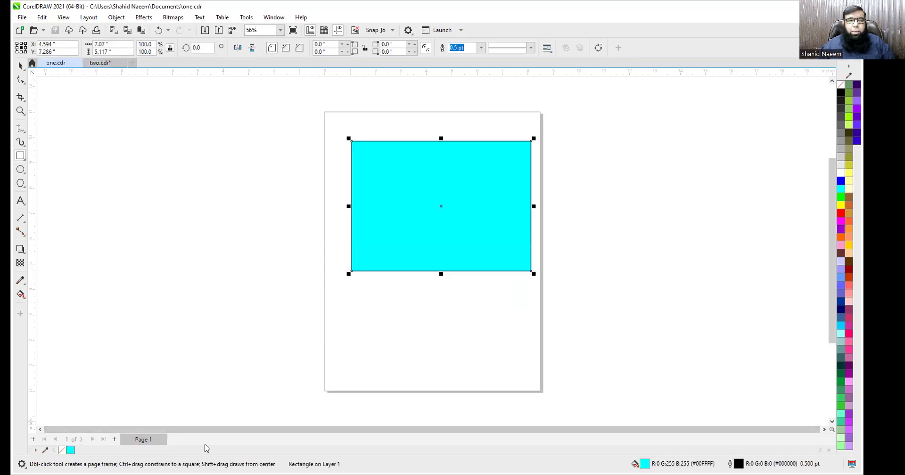
left_click(109, 65)
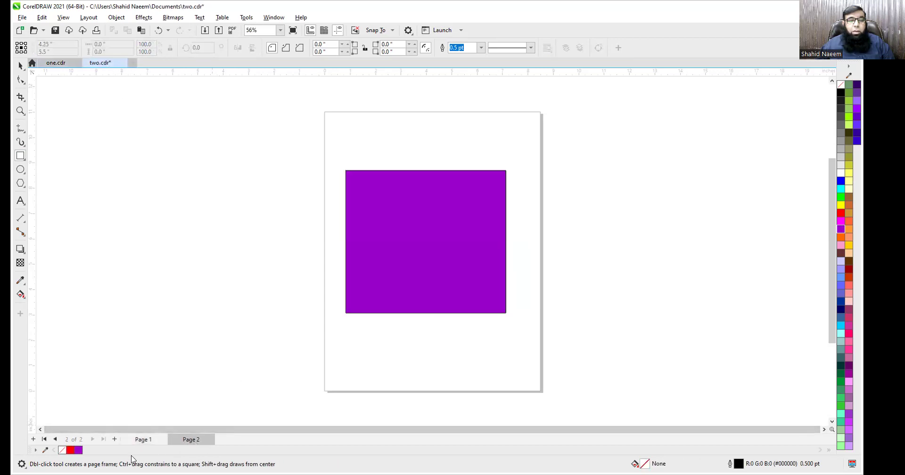
Add a third page to two.cdr and draw a rectangle about 6.29 by 6.05 inches on it, filled with dark green.
left_click(116, 440)
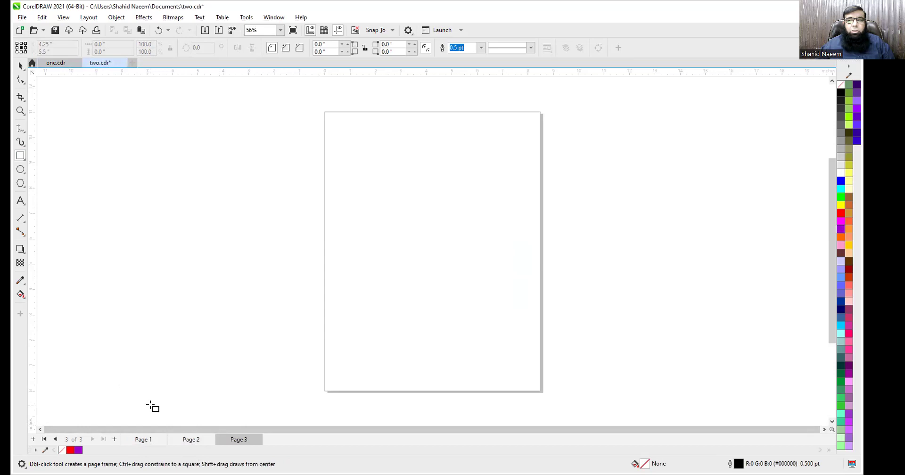
mouse_move(353, 156)
left_mouse_down()
mouse_move(465, 302)
mouse_move(513, 310)
left_mouse_up()
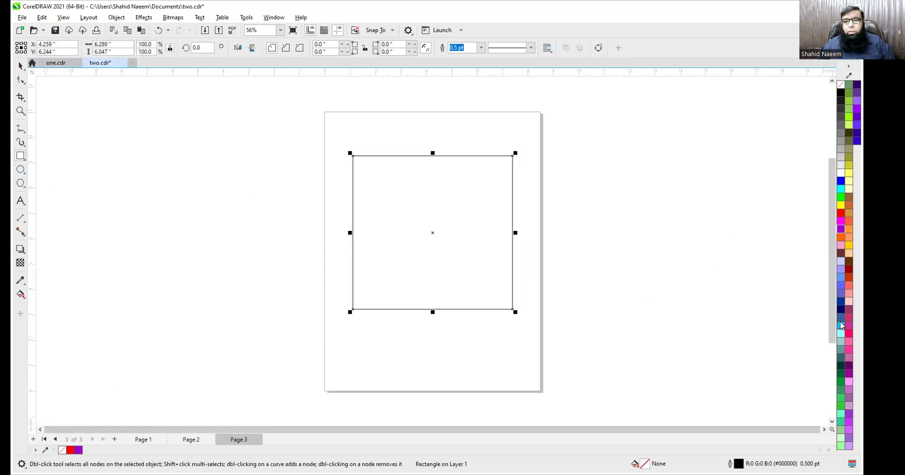
left_click(841, 374)
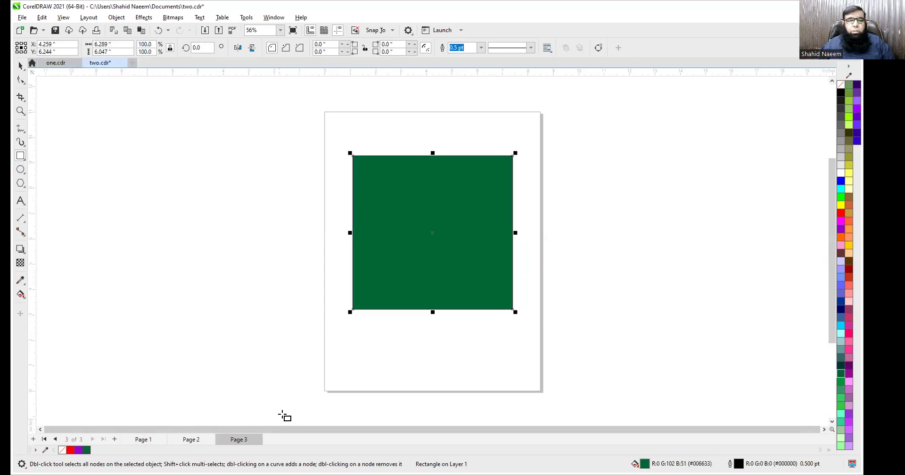
Go through the three pages of two.cdr, stepping back to the first page and forward again to the third.
left_click(143, 440)
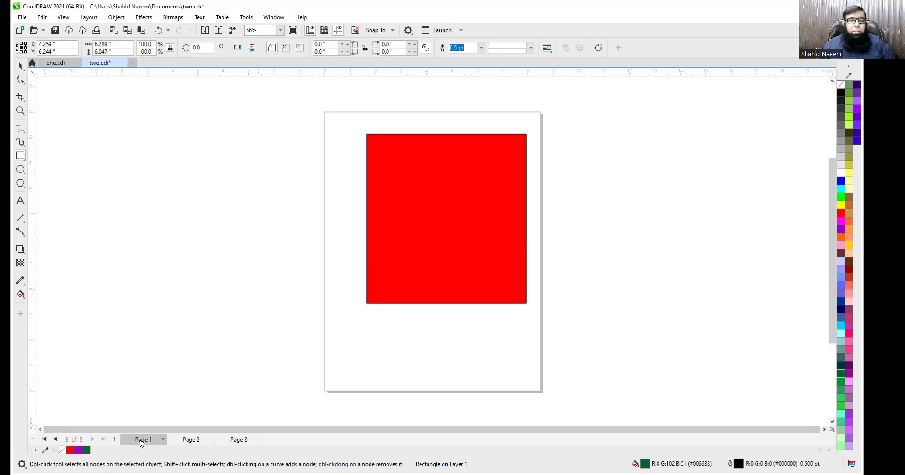
left_click(185, 441)
left_click(232, 440)
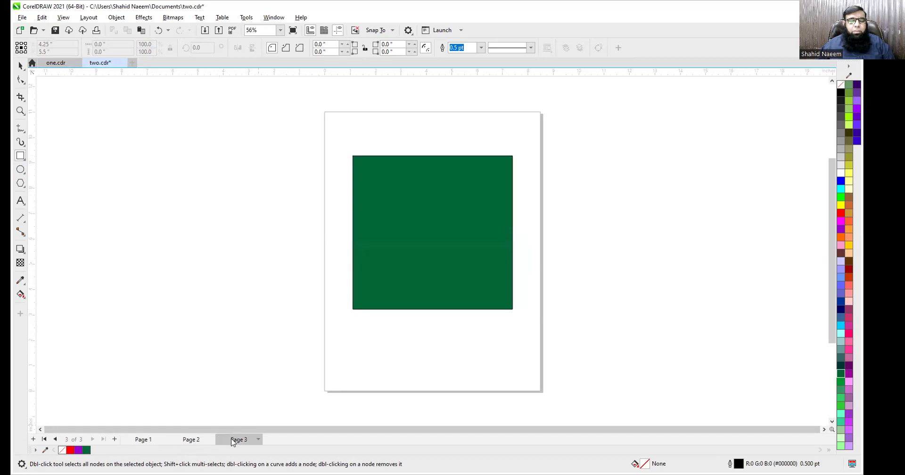
left_click(55, 440)
left_click(55, 439)
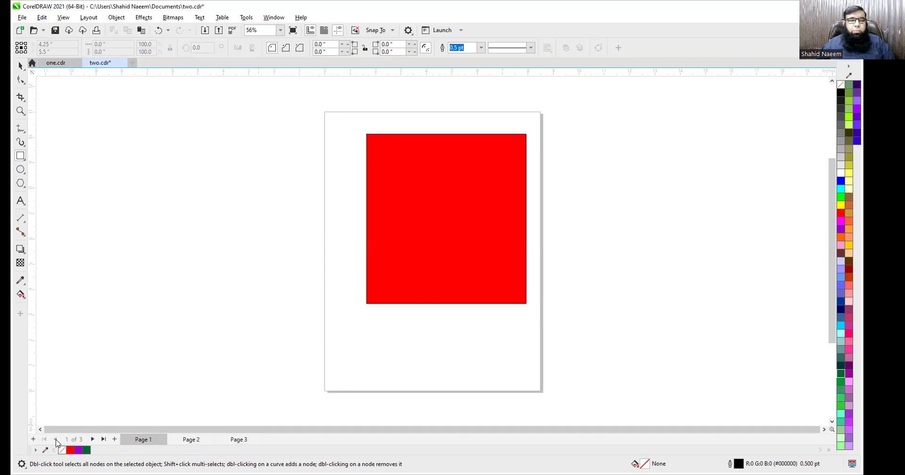
left_click(93, 439)
left_click(93, 440)
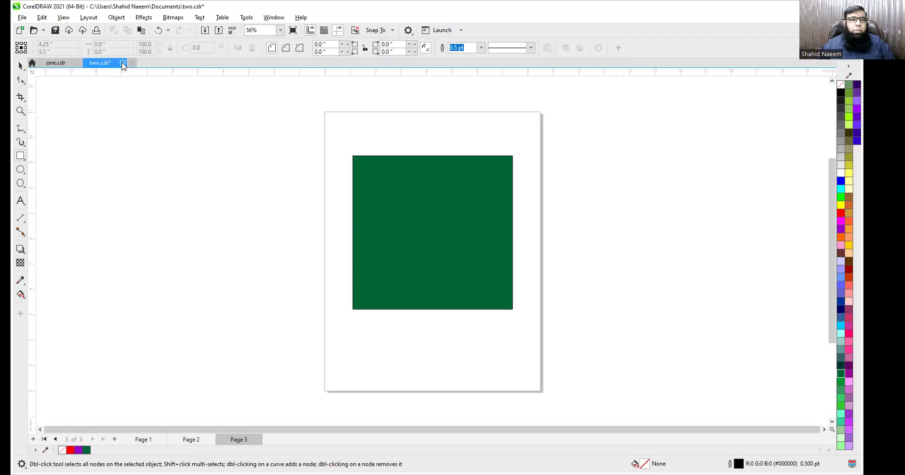
Close two.cdr without saving its changes and deselect the cyan rectangle in one.cdr.
key("ctrl+F4")
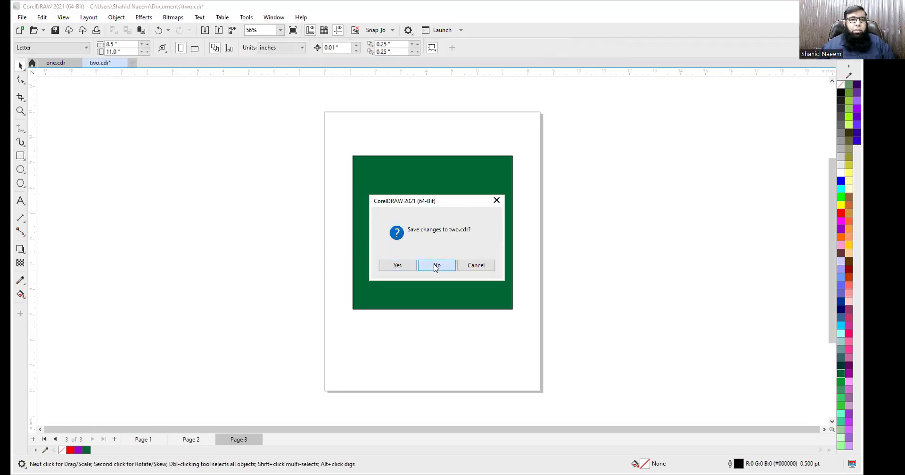
left_click(436, 266)
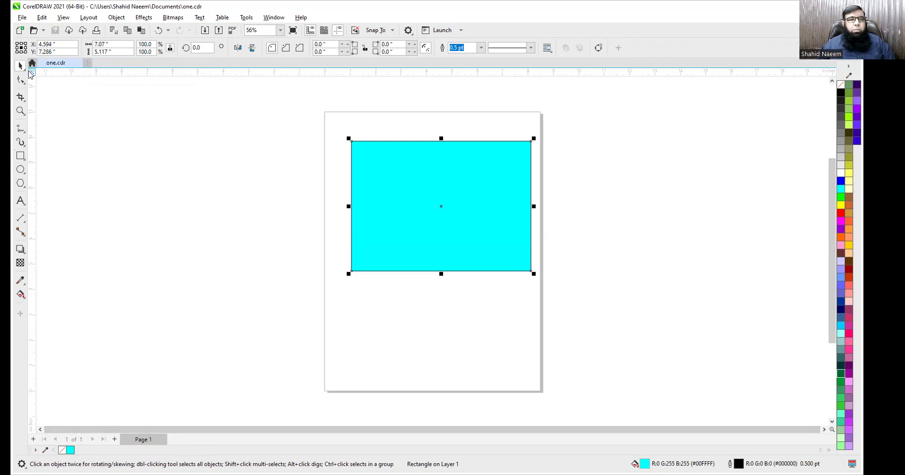
left_click(346, 158)
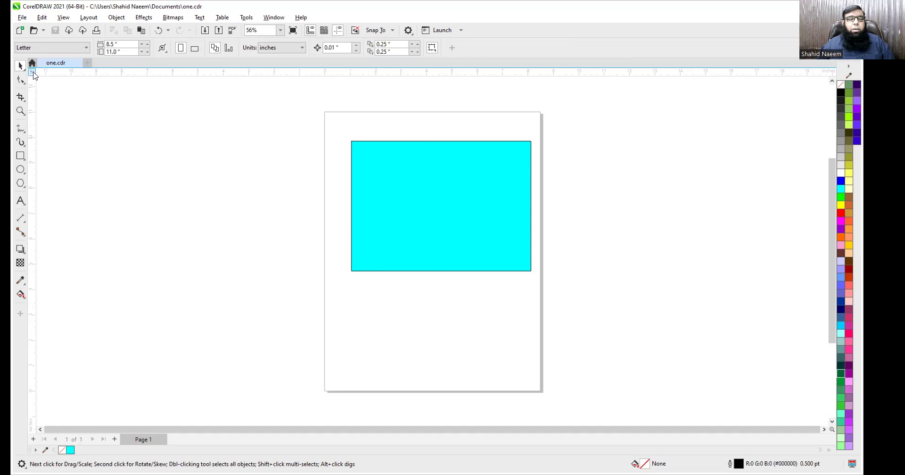
Zoom in on the upper-left corner of the cyan rectangle to 224% with the Zoom tool.
left_click(20, 111)
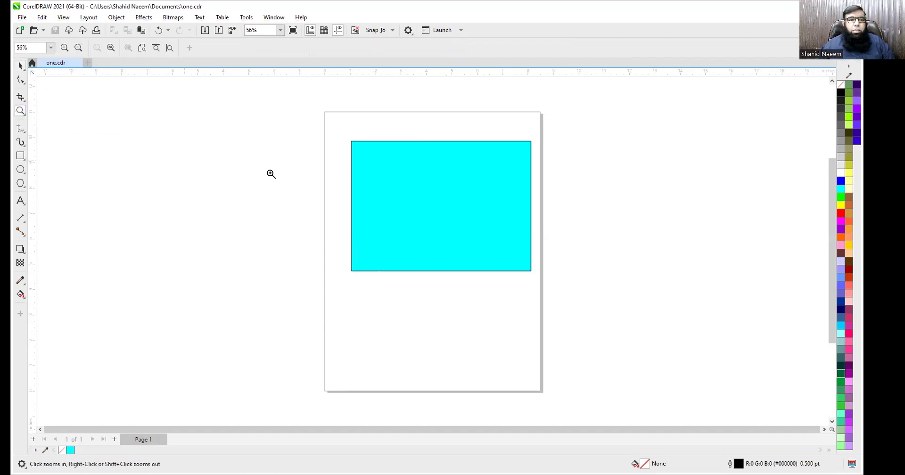
left_click(387, 185)
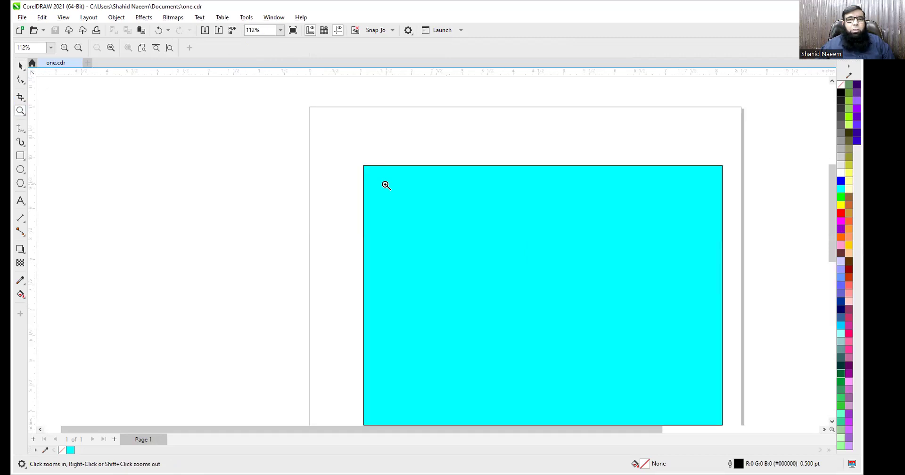
left_click(408, 194)
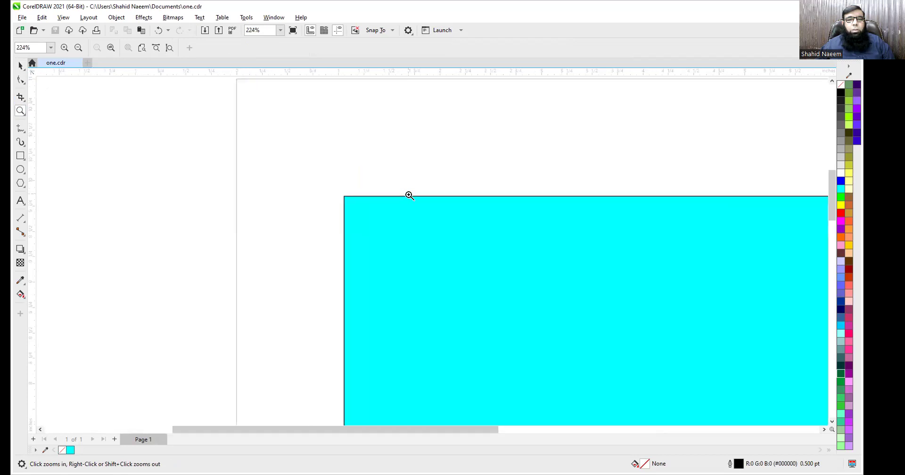
Zoom in on the cyan rectangle's upper-left corner to 896% and back out to 3% with the Zoom tool.
left_click(458, 268)
left_click(251, 160)
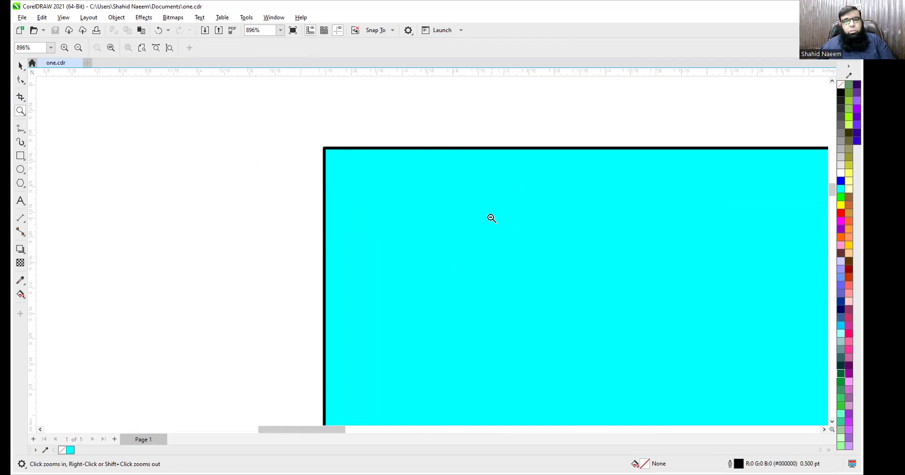
left_click(433, 197, "shift")
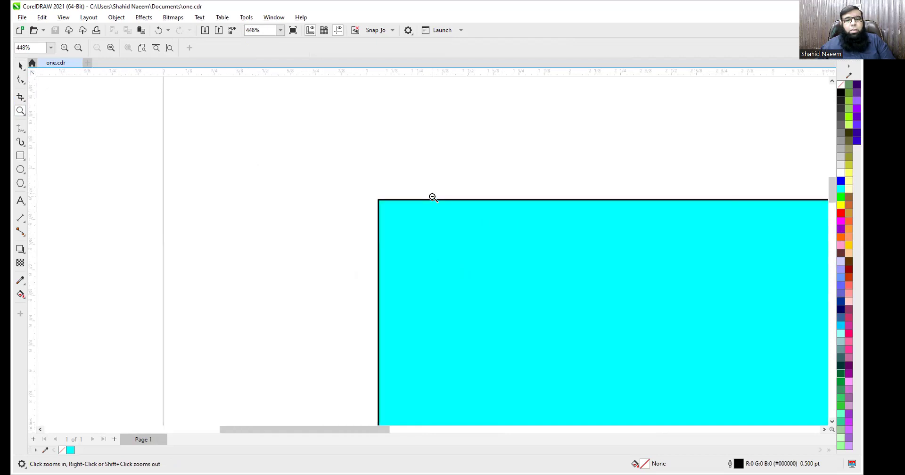
left_click(430, 196, "shift")
left_click(567, 258, "shift")
left_click(556, 266, "shift")
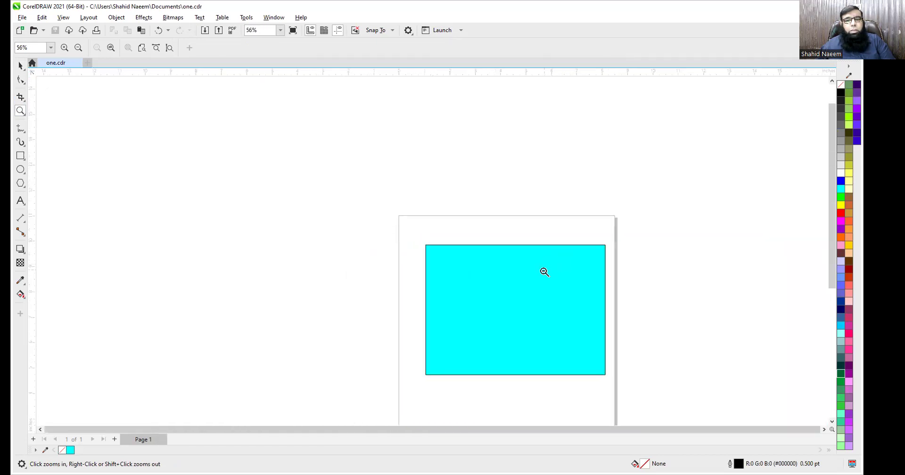
left_click(528, 277, "shift")
left_click(514, 289, "shift")
left_click(467, 300, "shift")
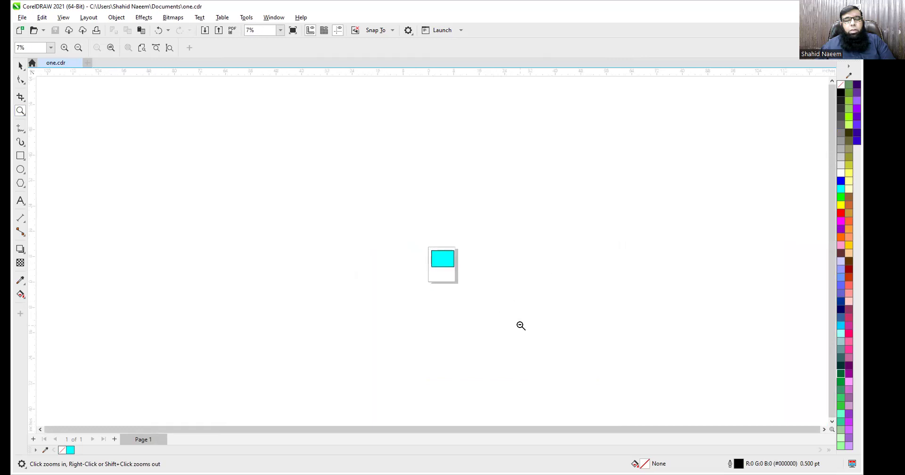
left_click(453, 290, "shift")
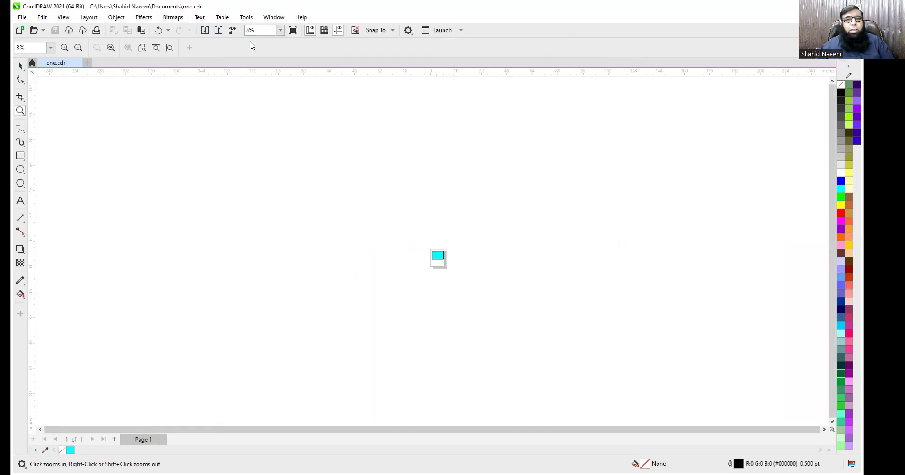
Apply the preset zoom levels To Fit, To Page, To Width and To Height one after another.
left_click(281, 30)
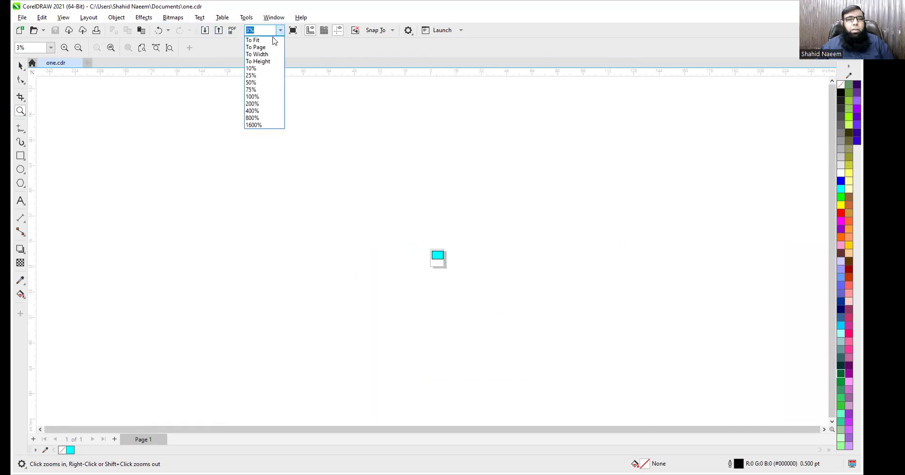
left_click(257, 46)
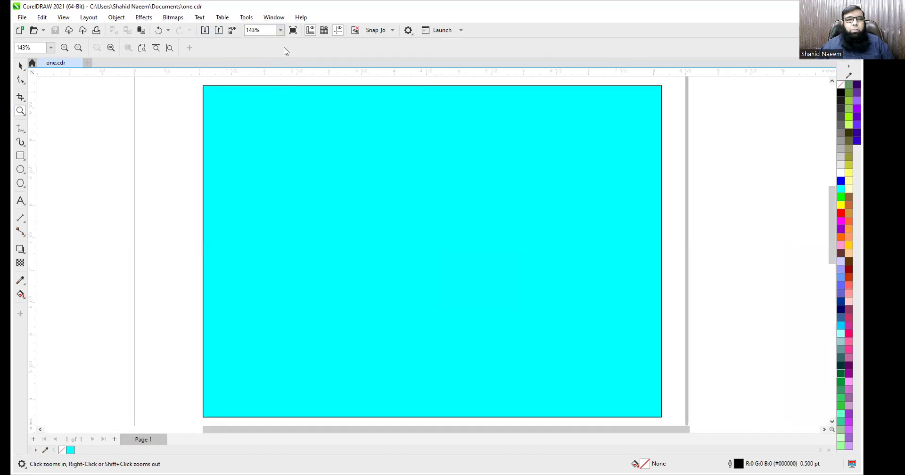
left_click(280, 32)
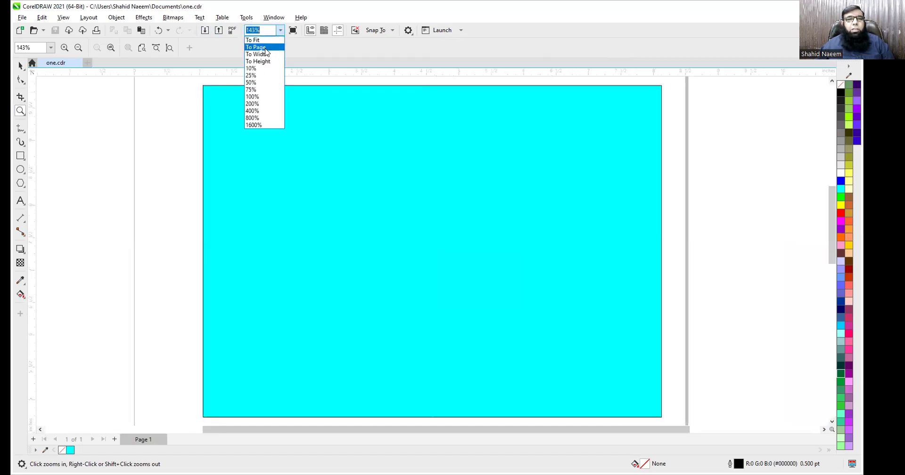
left_click(535, 239)
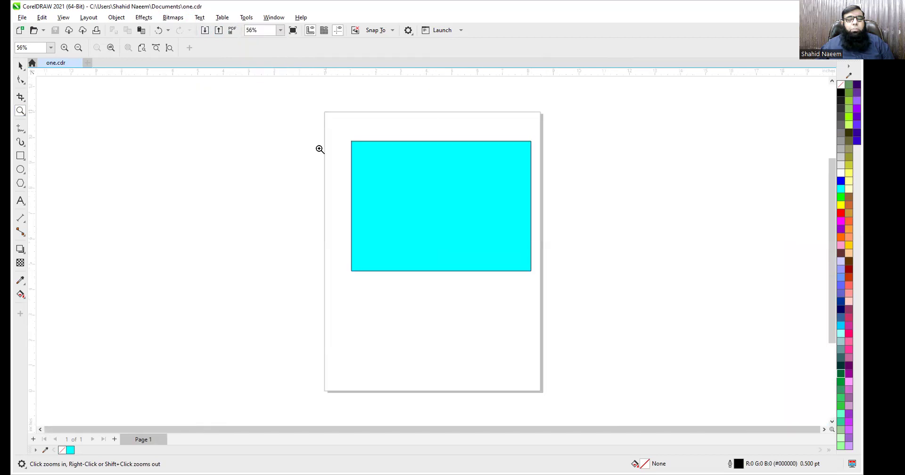
left_click(280, 32)
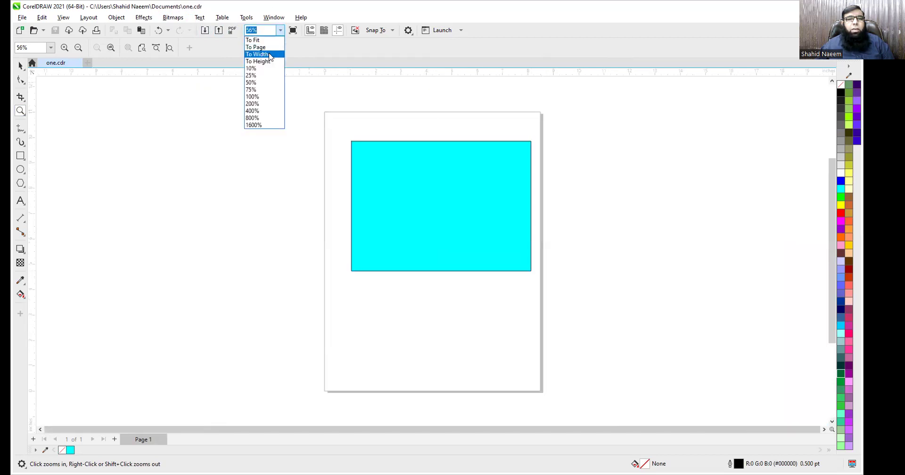
left_click(264, 59)
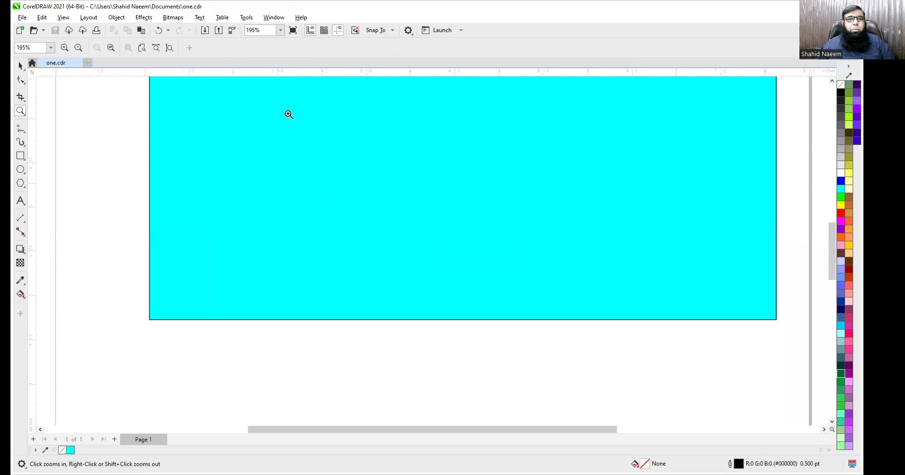
left_click(280, 30)
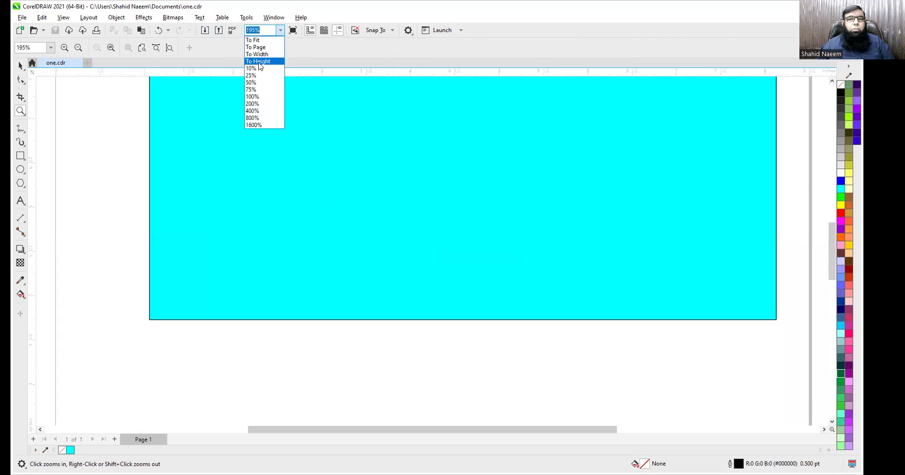
left_click(259, 61)
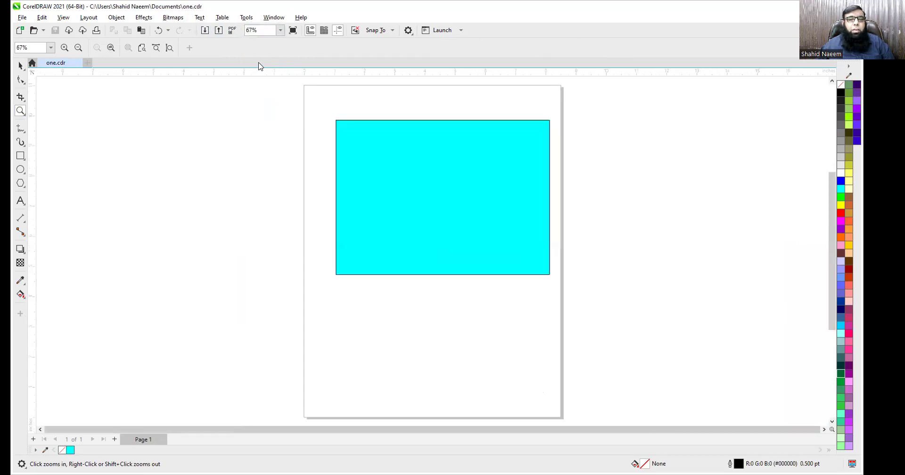
Set the zoom level to 25%, 75%, 100% and 800% in turn.
left_click(280, 30)
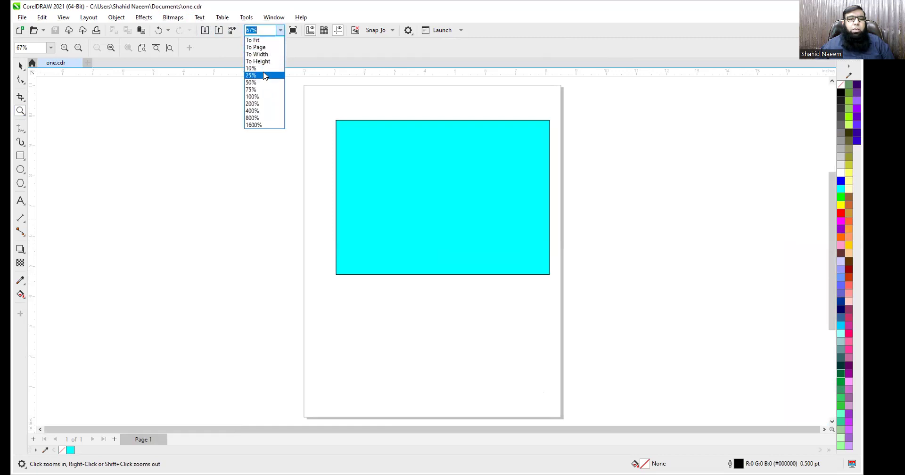
left_click(265, 76)
left_click(280, 30)
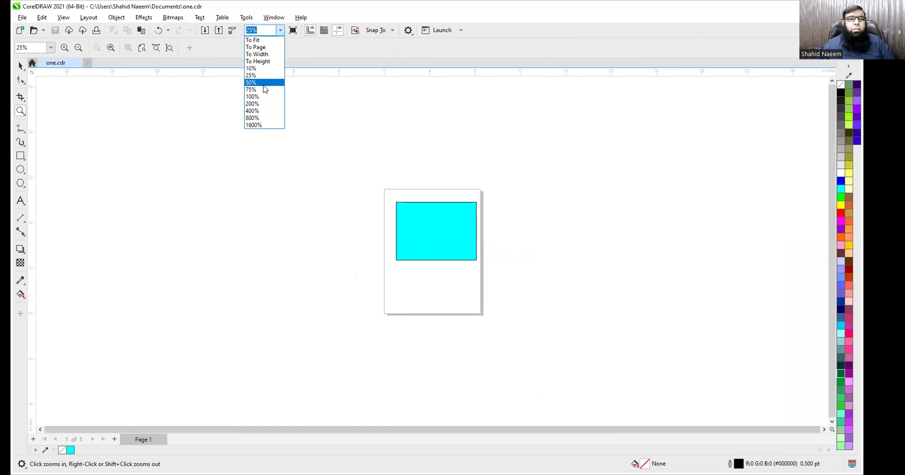
left_click(265, 89)
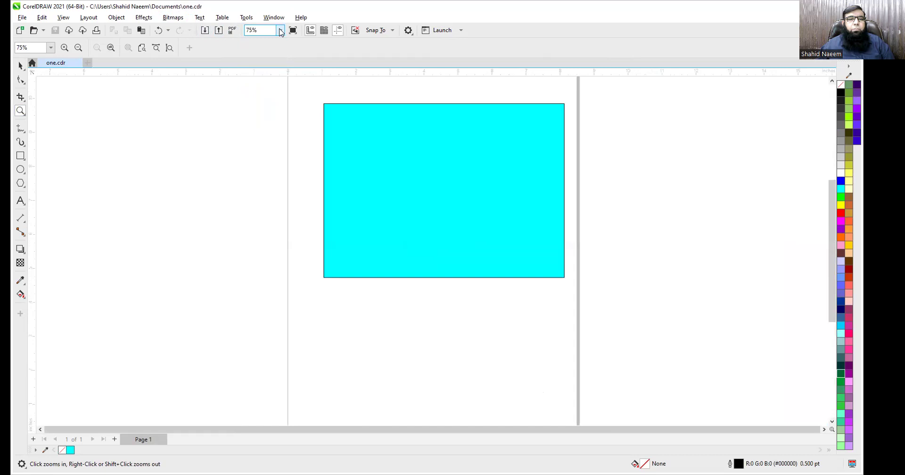
left_click(280, 31)
left_click(258, 97)
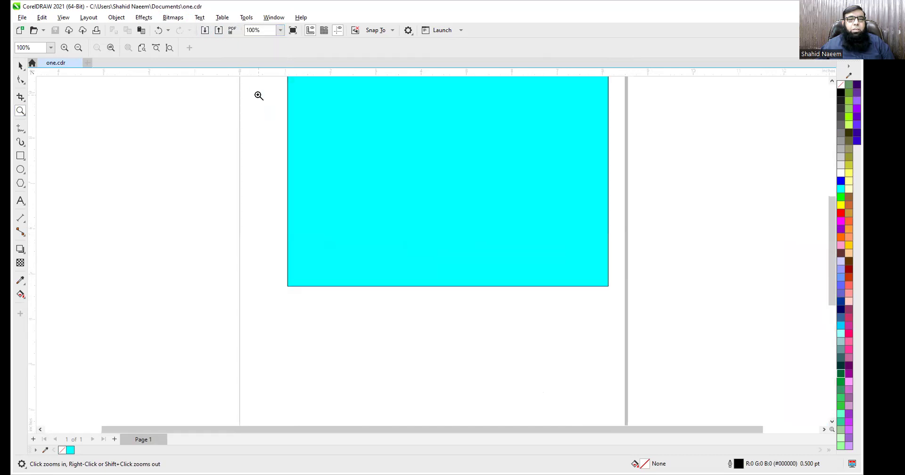
left_click(280, 30)
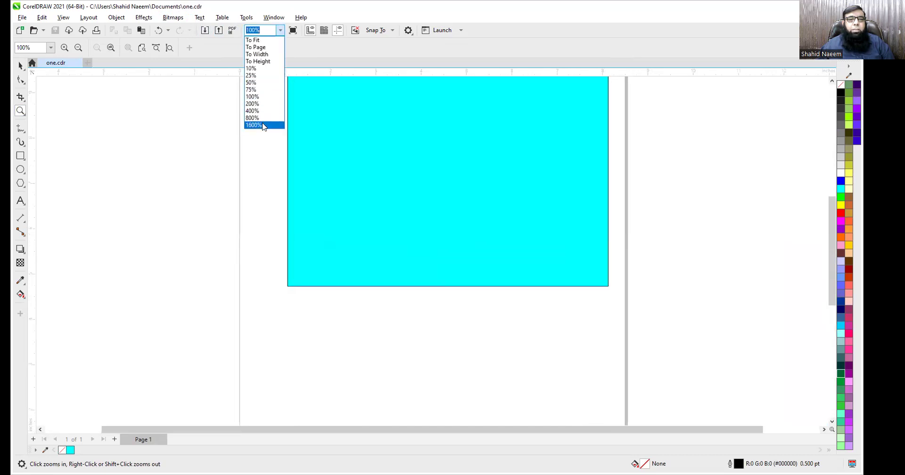
left_click(262, 118)
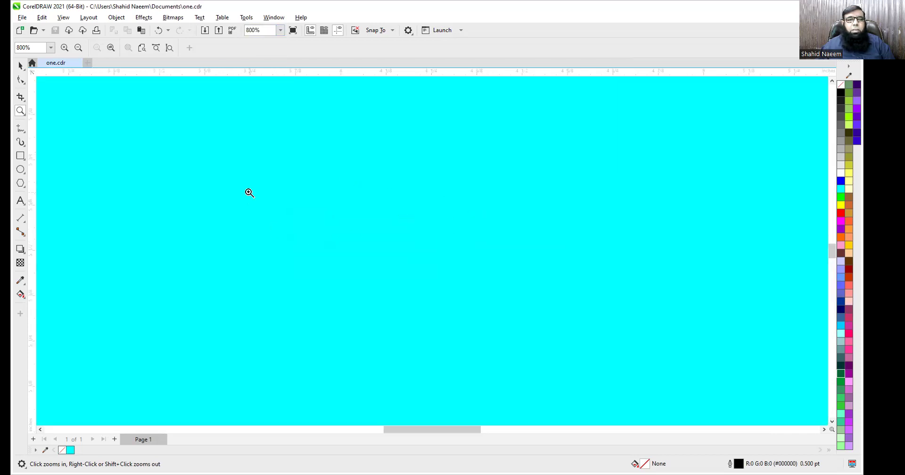
left_click(280, 30)
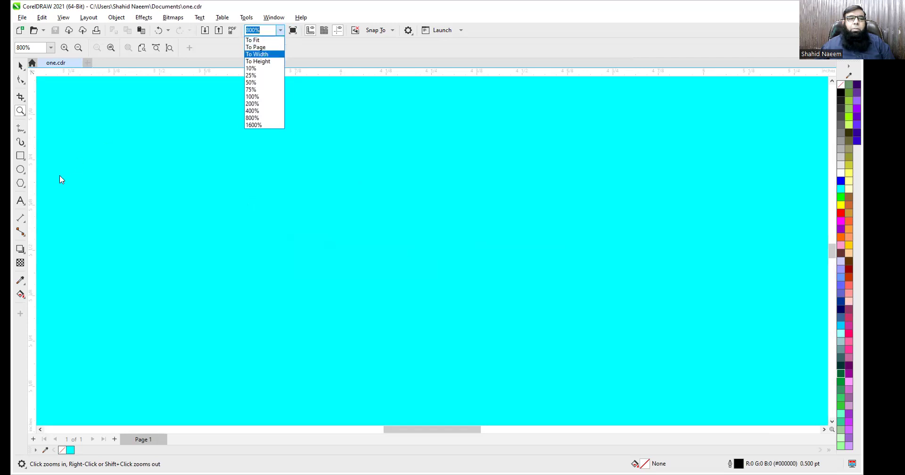
left_click(21, 101)
left_click(21, 80)
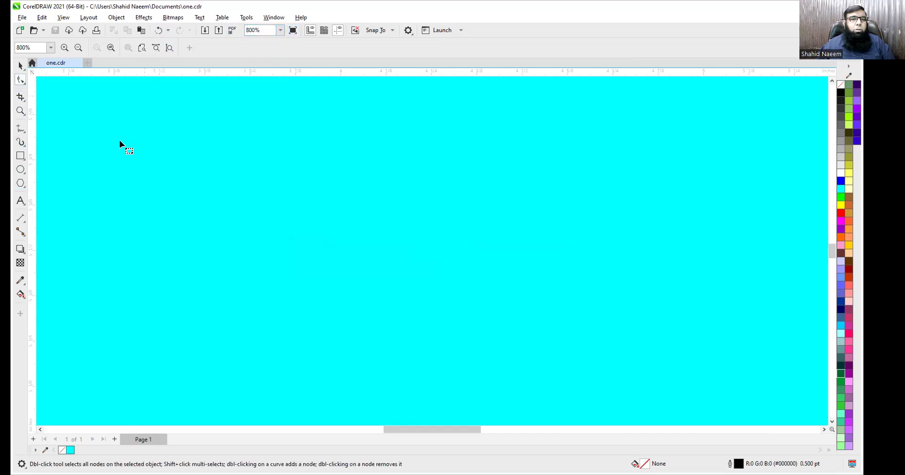
left_click(24, 184)
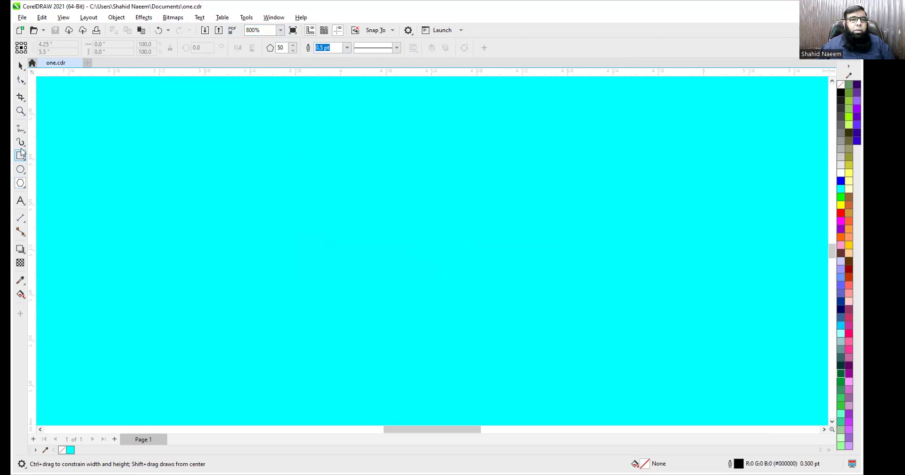
Activate the Zoom tool again and set the zoom level to To Page.
left_click(20, 111)
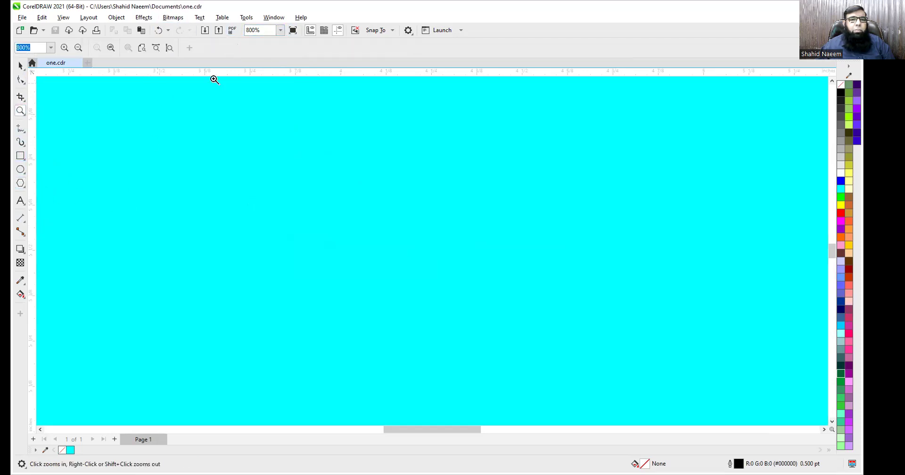
left_click(282, 31)
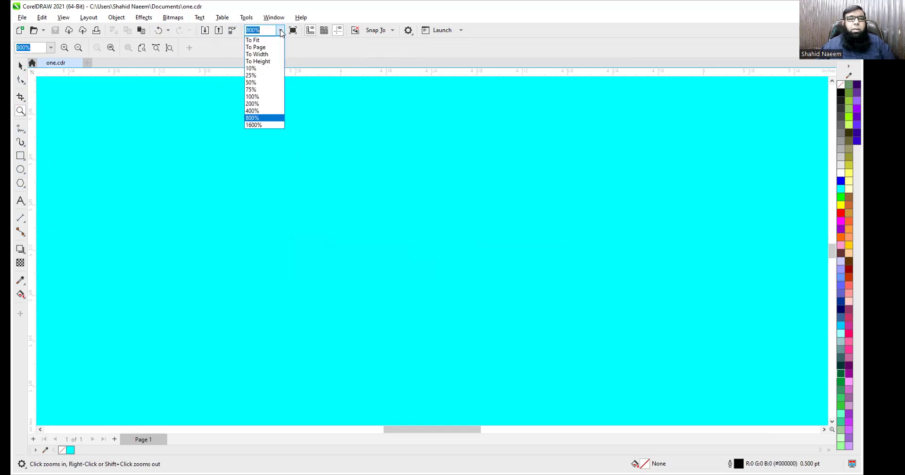
left_click(269, 48)
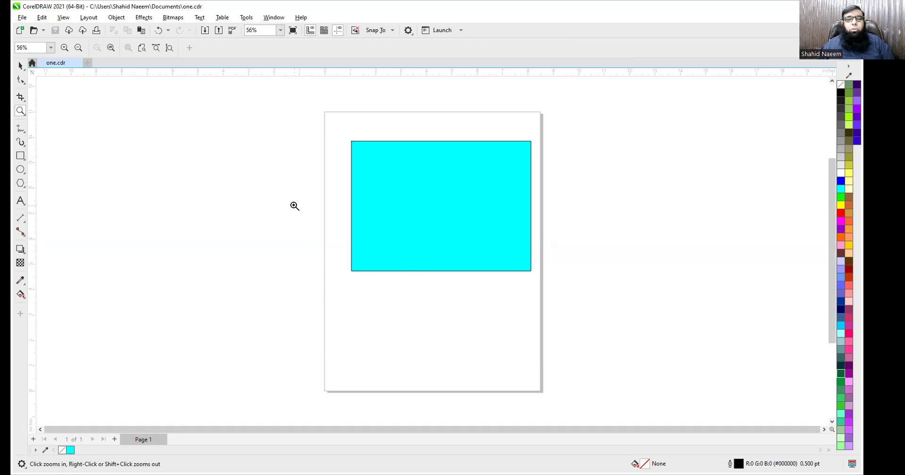
With the Pick tool active, zoom in at the page's left edge to 344% and back out to 56%.
left_click(20, 65)
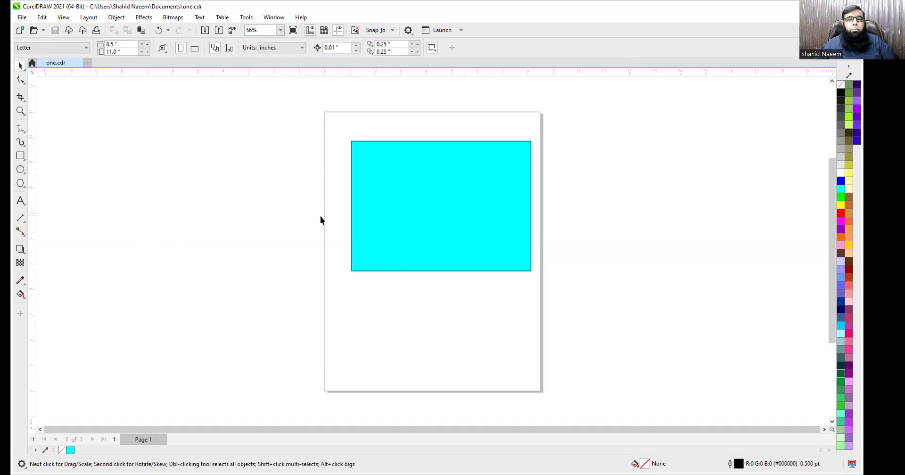
scroll(321, 217, "up", 3)
scroll(321, 216, "up", 4)
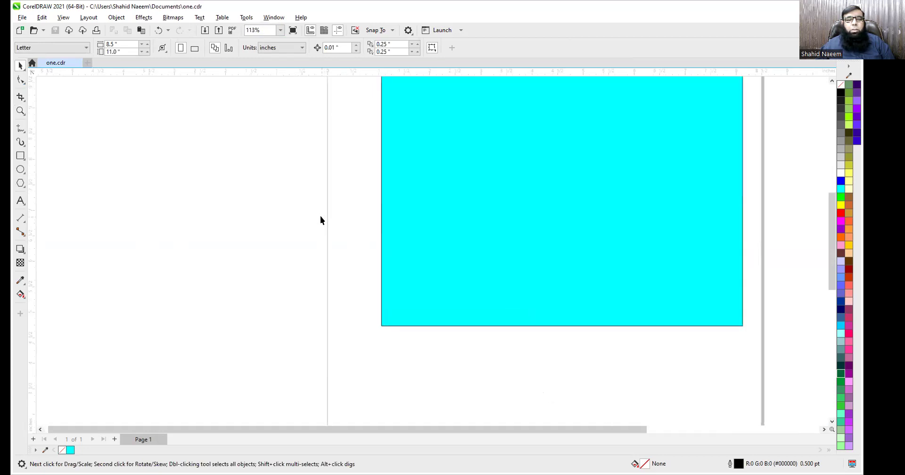
scroll(319, 218, "up", 6)
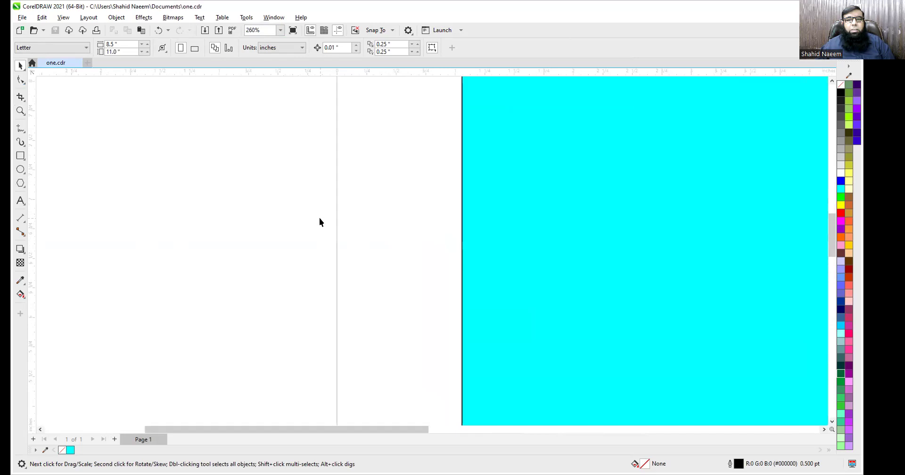
scroll(319, 218, "down", 9)
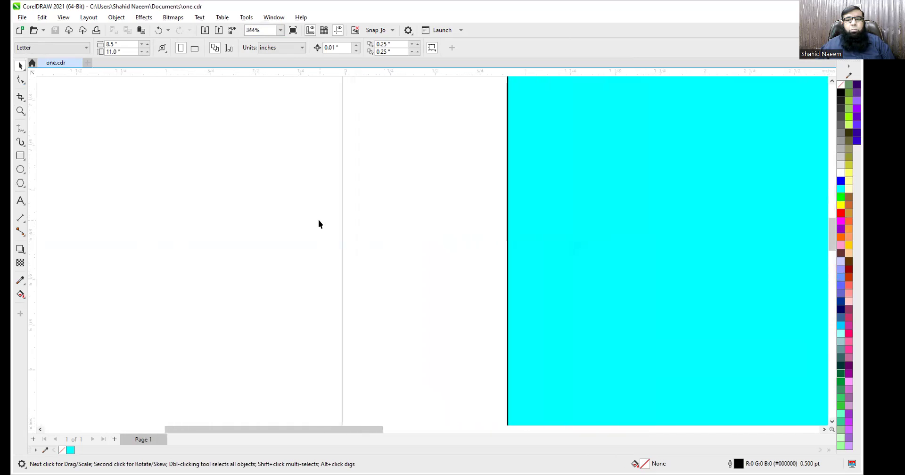
scroll(318, 218, "down", 4)
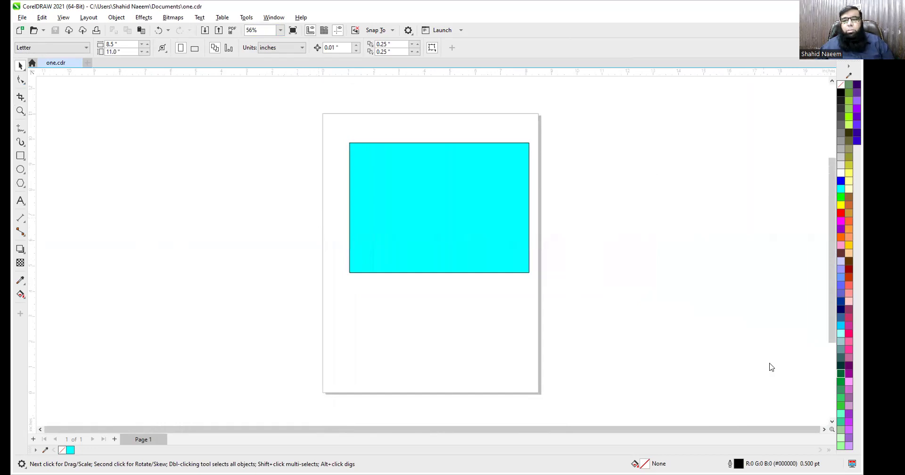
Zoom out to 18% and zoom in on the cyan rectangle to 197% with the Pick tool active.
scroll(477, 256, "down", 5)
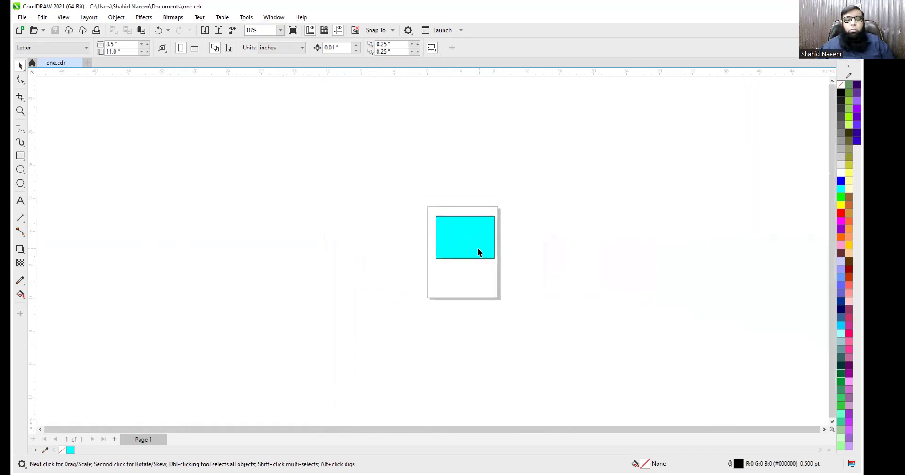
scroll(473, 245, "up", 2)
scroll(468, 234, "up", 5)
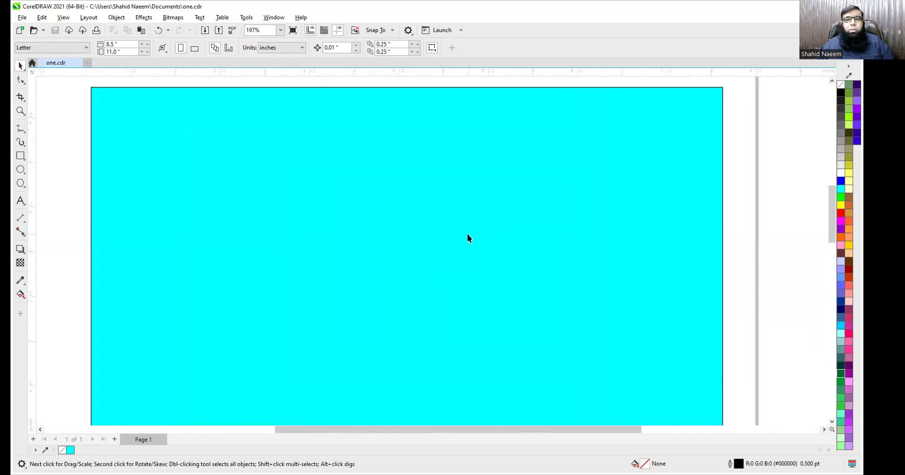
Zoom out to 49%, shift the view down to centre the page vertically, and zoom in to 64%.
scroll(467, 234, "down", 3)
scroll(463, 227, "down", 2)
scroll(463, 226, "up", 1)
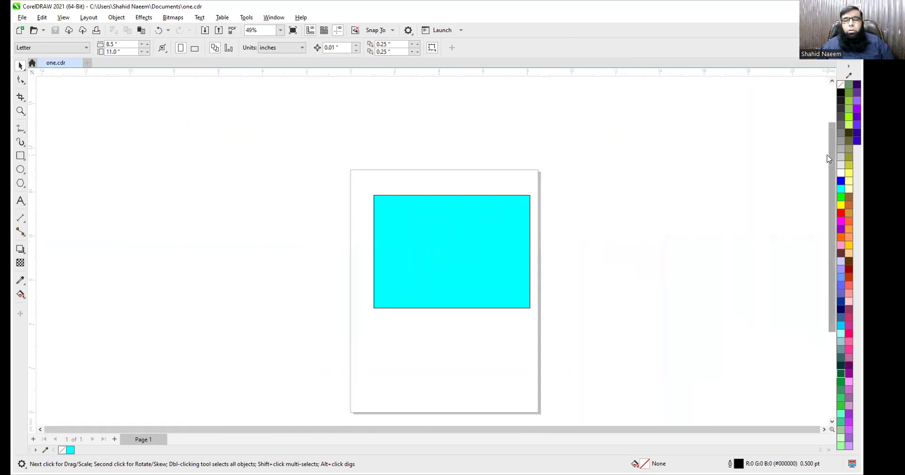
left_click_drag(830, 150, 829, 182)
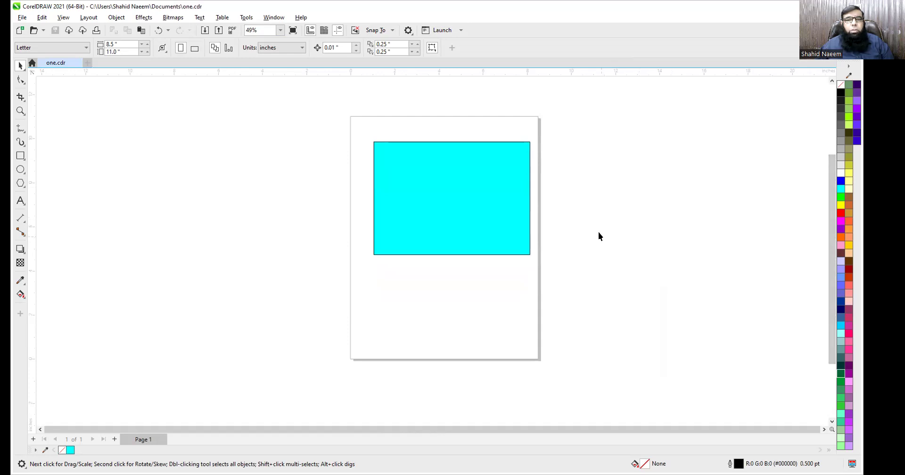
scroll(596, 231, "up", 1)
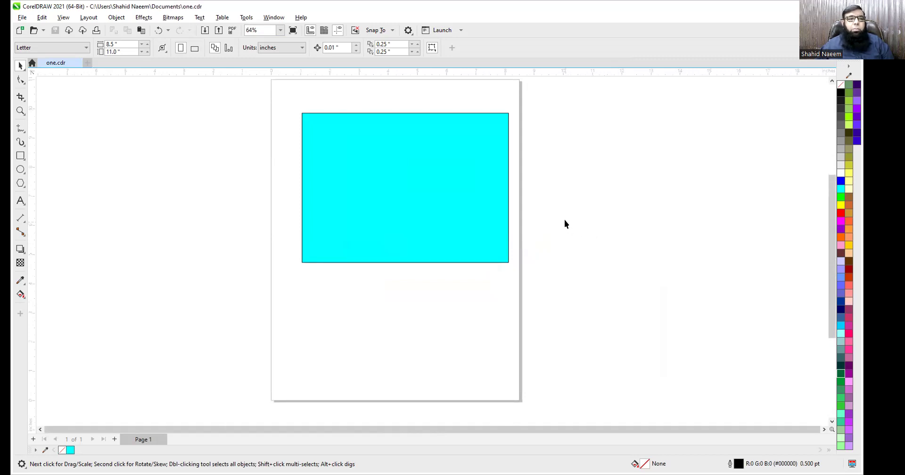
Zoom repeatedly in and out around the page with the Pick tool active, out to 10% and back in to 37%.
scroll(360, 184, "down", 3)
scroll(359, 184, "up", 3)
scroll(356, 183, "down", 1)
scroll(356, 185, "down", 1)
scroll(354, 184, "up", 2)
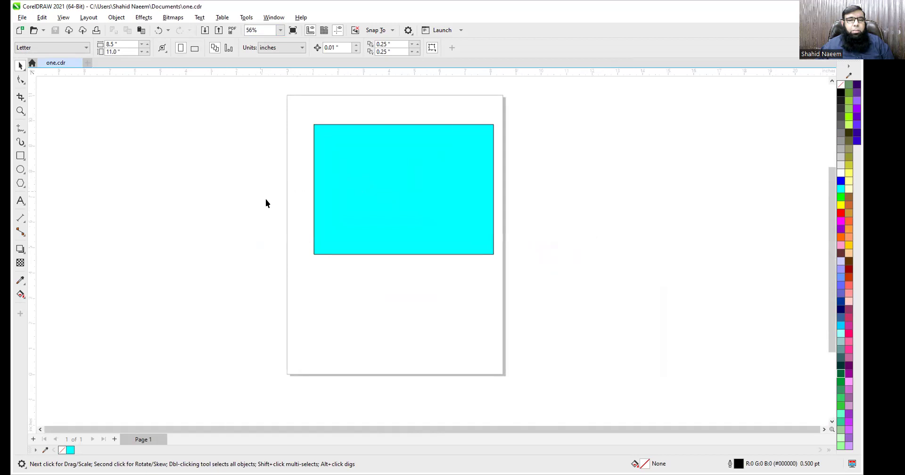
scroll(420, 240, "down", 4)
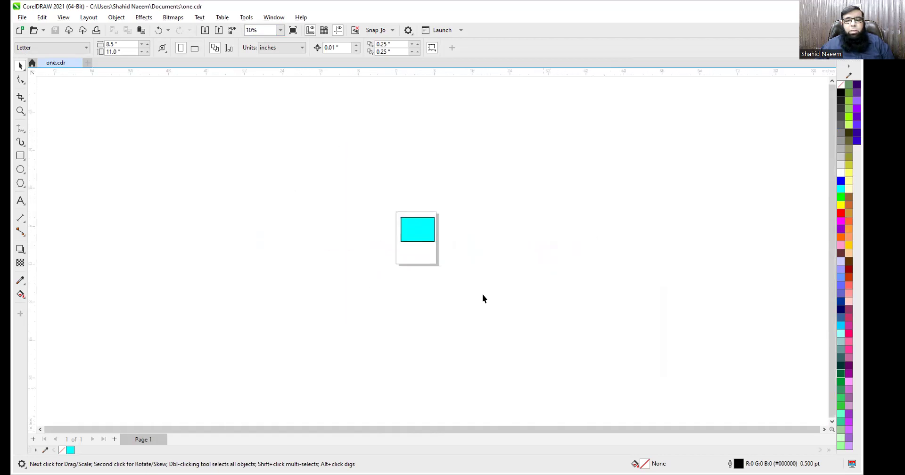
scroll(457, 251, "up", 3)
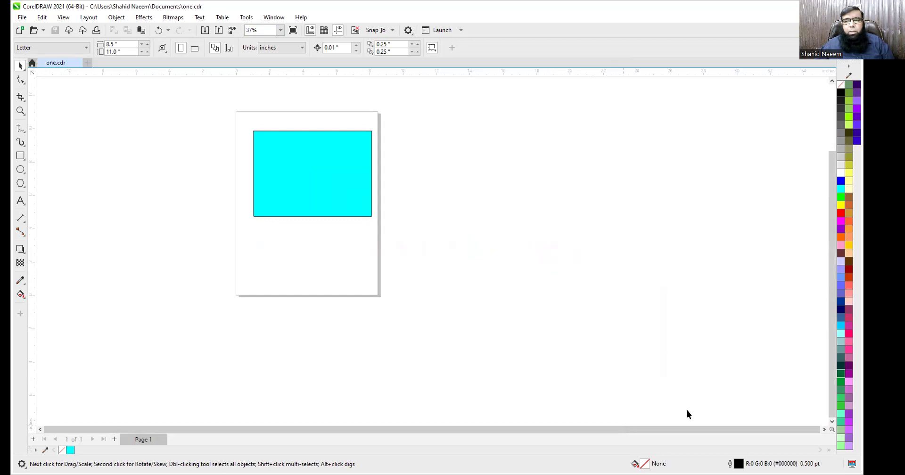
Zoom in on the cyan rectangle to 456% and scroll the view up to its upper edge and sideways both ways.
left_click_drag(832, 234, 832, 282)
scroll(245, 220, "up", 2)
scroll(246, 225, "up", 6)
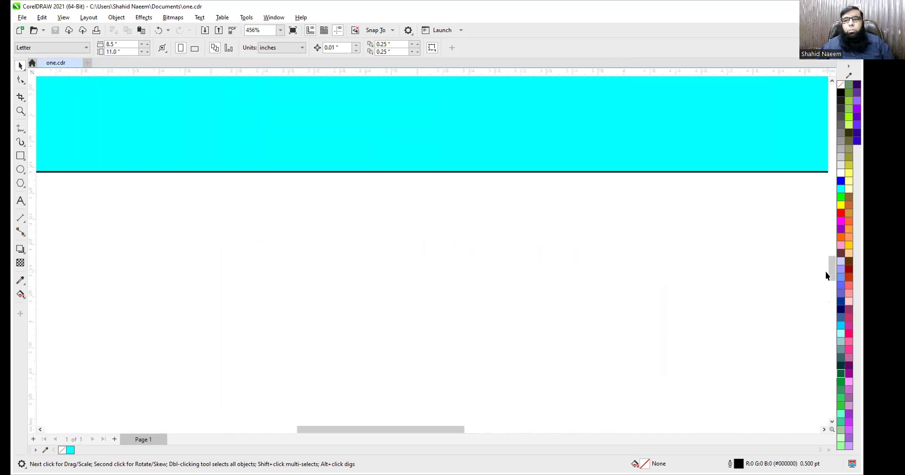
left_click_drag(832, 269, 843, 195)
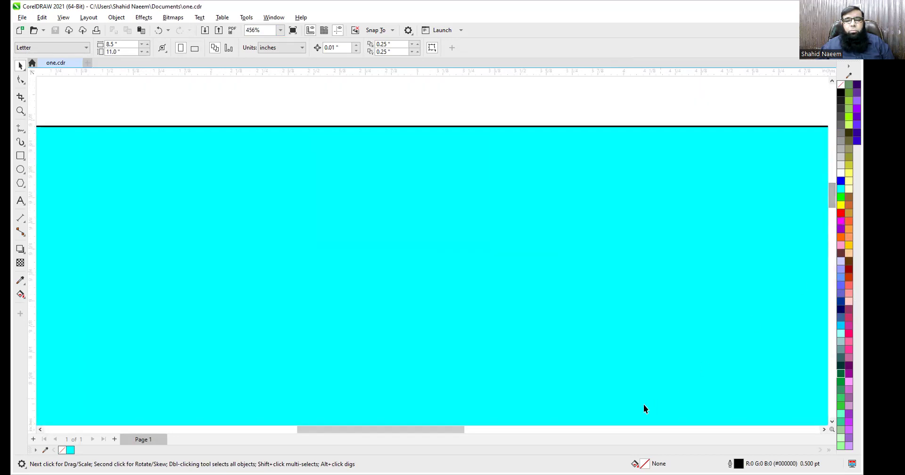
left_click(578, 430)
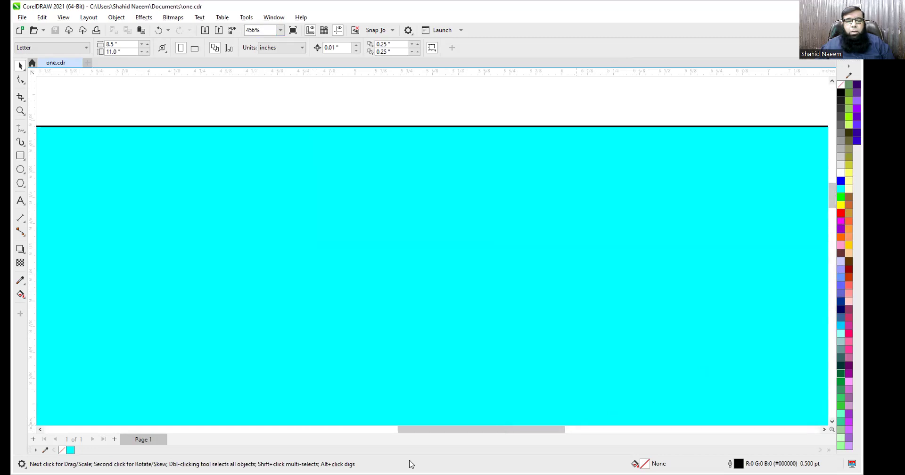
left_click_drag(462, 431, 332, 427)
Zoom out to 3%, zoom in and out over empty space away from the page, and set the zoom level to To Page.
scroll(403, 243, "down", 7)
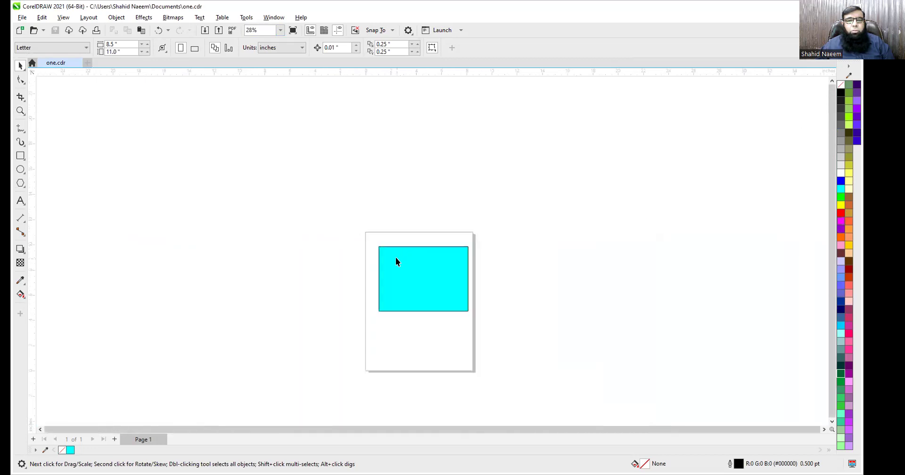
scroll(396, 259, "down", 5)
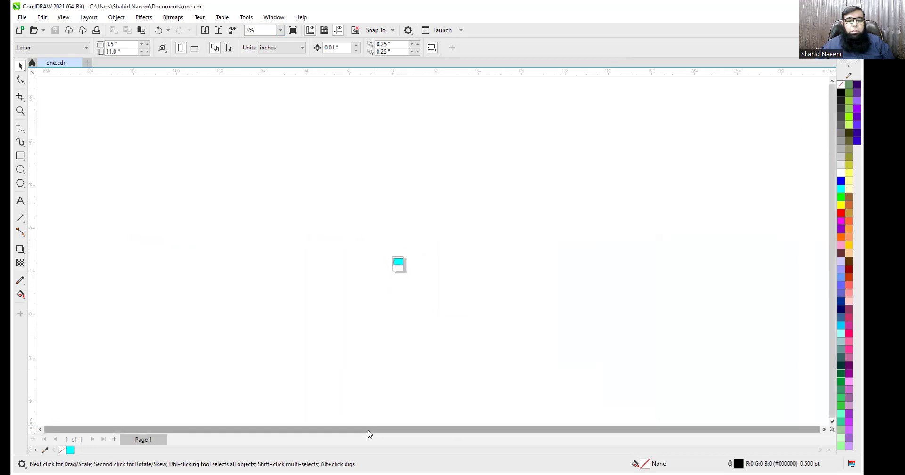
scroll(230, 242, "up", 5)
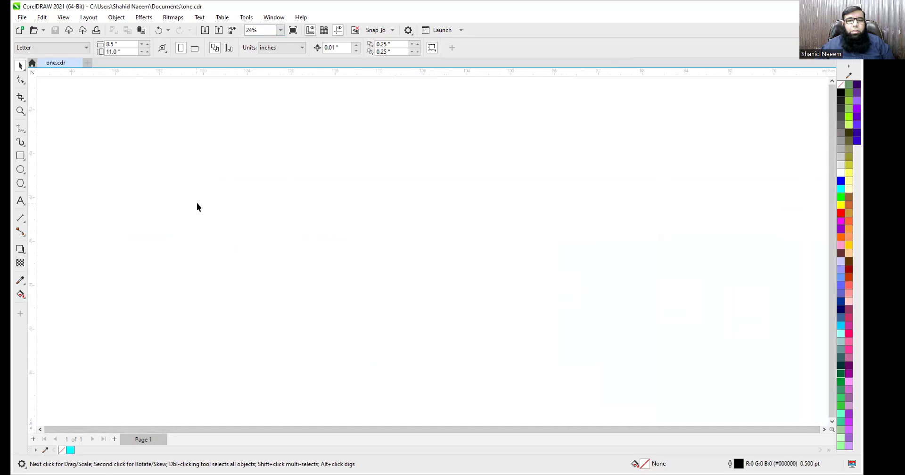
scroll(197, 203, "up", 3)
scroll(757, 184, "down", 10)
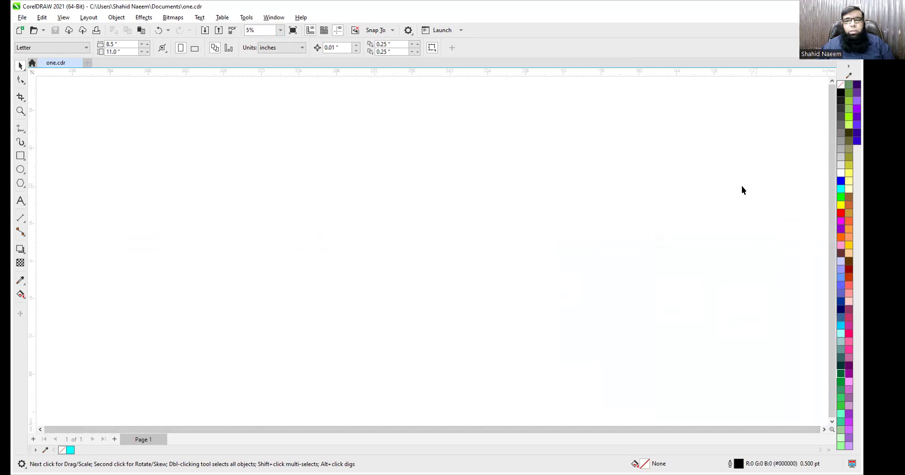
scroll(613, 195, "up", 4)
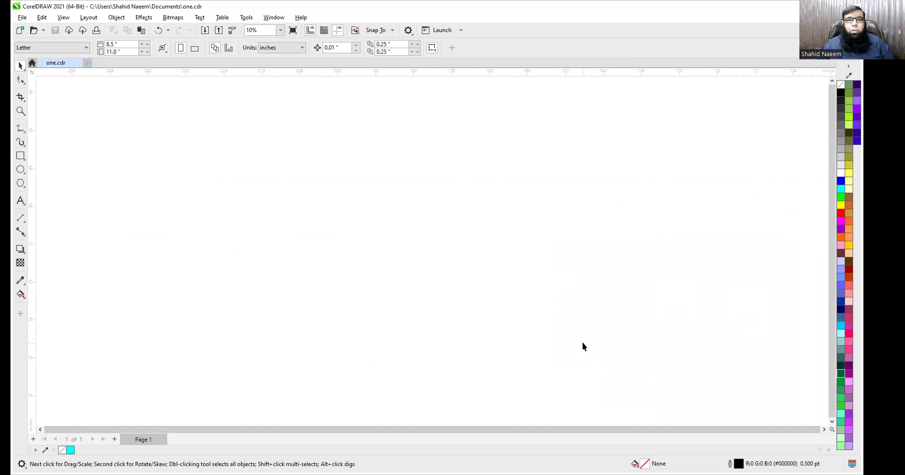
left_click(279, 30)
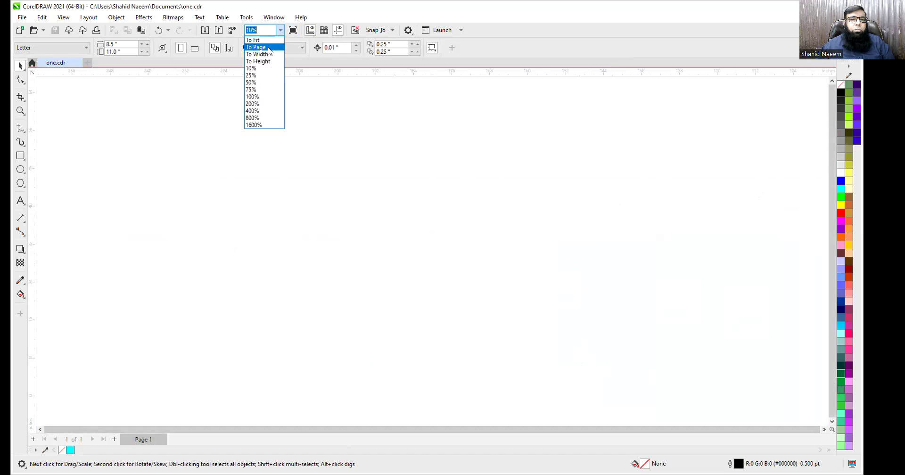
key("Return")
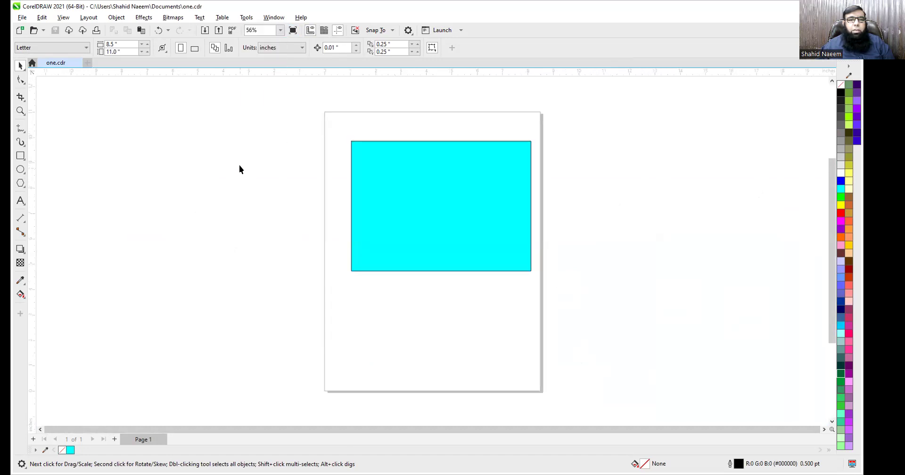
Zoom away from the page into an empty area at 56% and fit the whole page in view again.
scroll(250, 150, "down", 3)
scroll(250, 150, "down", 3)
scroll(572, 184, "up", 3)
scroll(572, 182, "up", 3)
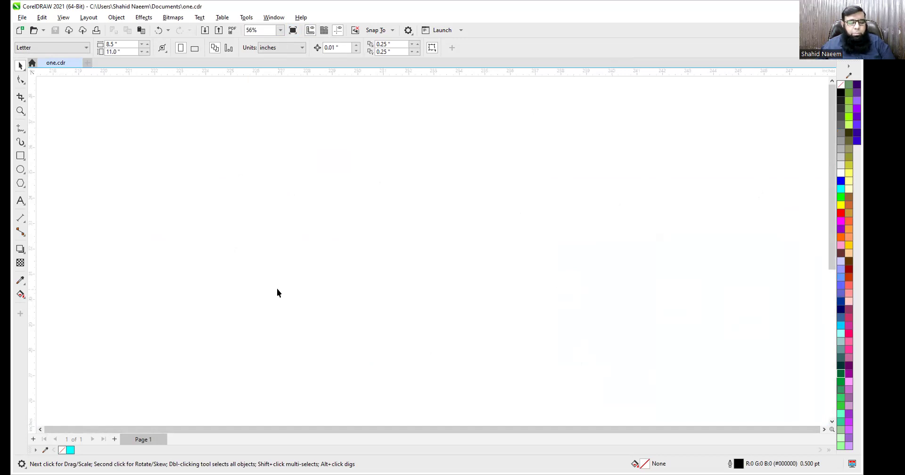
key("shift+F4")
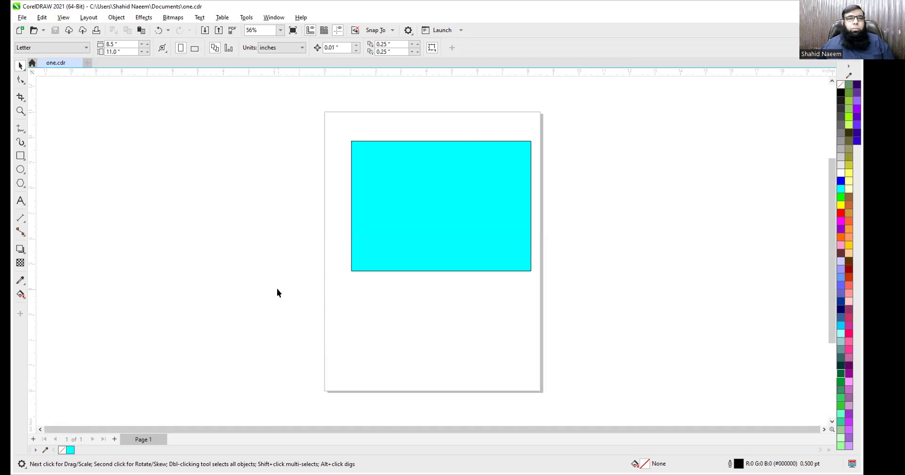
Move the cyan rectangle slightly up and left so its centre is at about X 4.0, Y 7.45 inches, and show its rotation handles.
left_click(474, 236)
left_click_drag(477, 254, 461, 250)
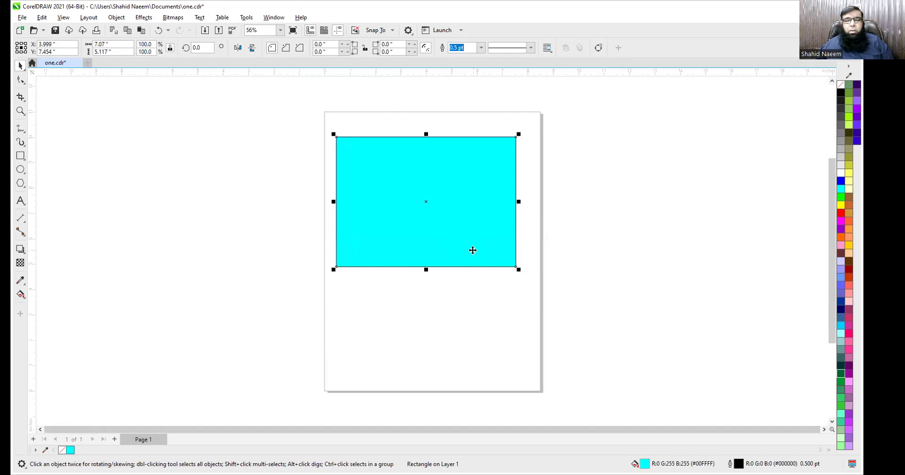
left_click(427, 204)
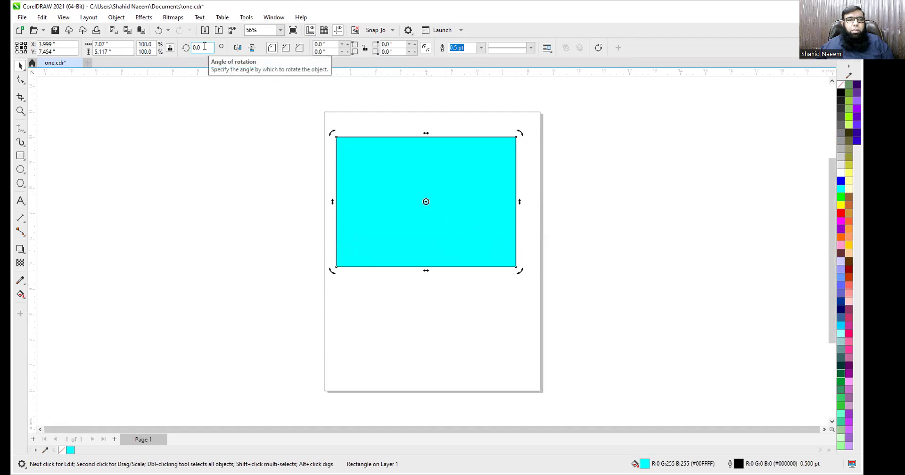
Try rotating the cyan rectangle freehand by about 3.5° from its lower-right corner, and undo the rotation.
left_click_drag(205, 47, 192, 45)
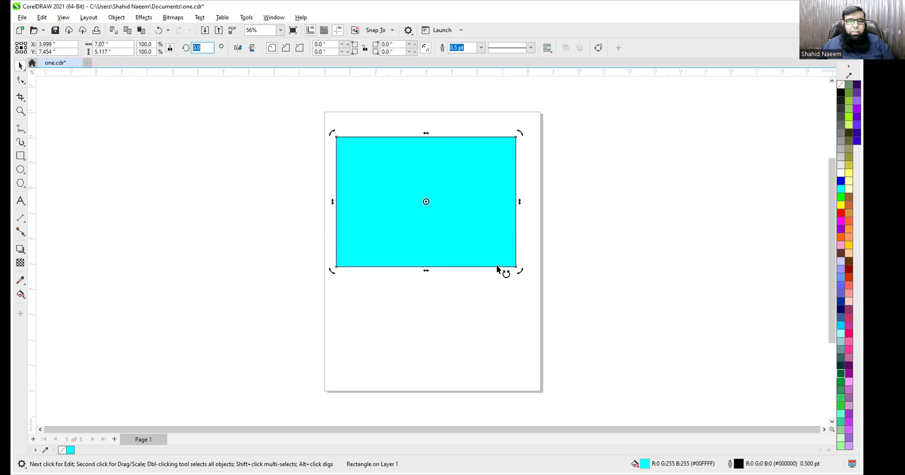
mouse_move(519, 274)
left_mouse_down()
mouse_move(532, 262)
mouse_move(533, 216)
mouse_move(521, 263)
left_mouse_up()
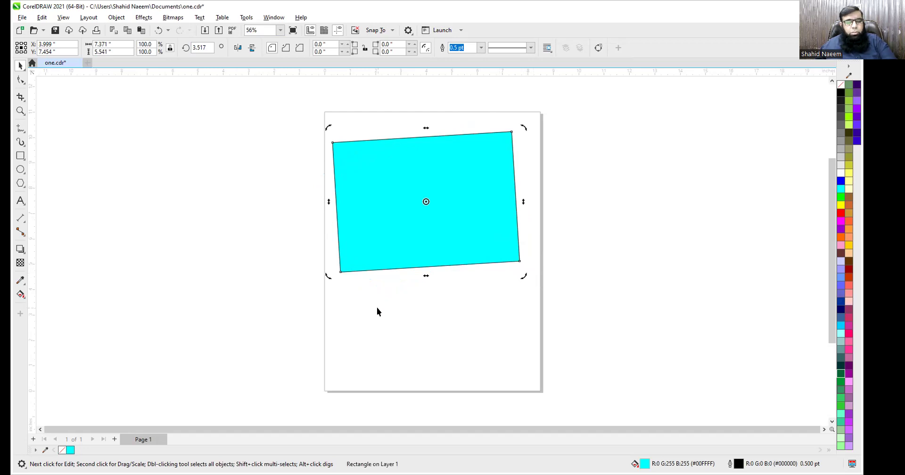
key("ctrl+z")
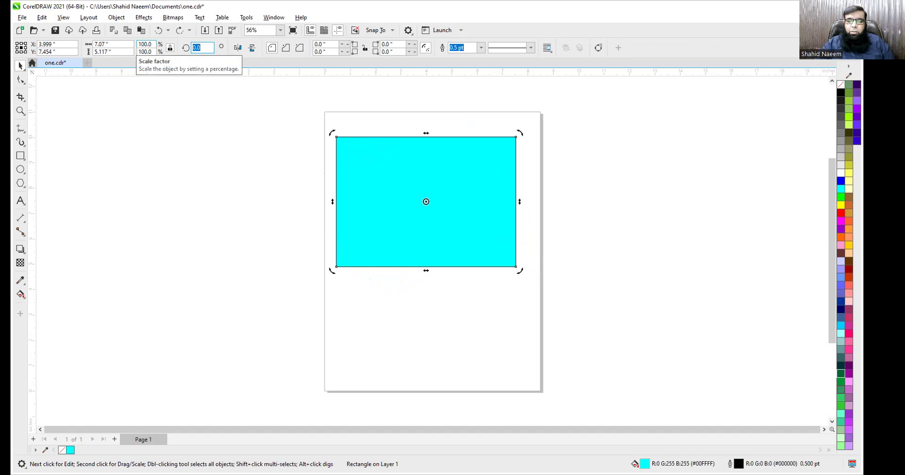
Set the cyan rectangle's angle of rotation to 15°, 45° and 90° in turn.
key("Return")
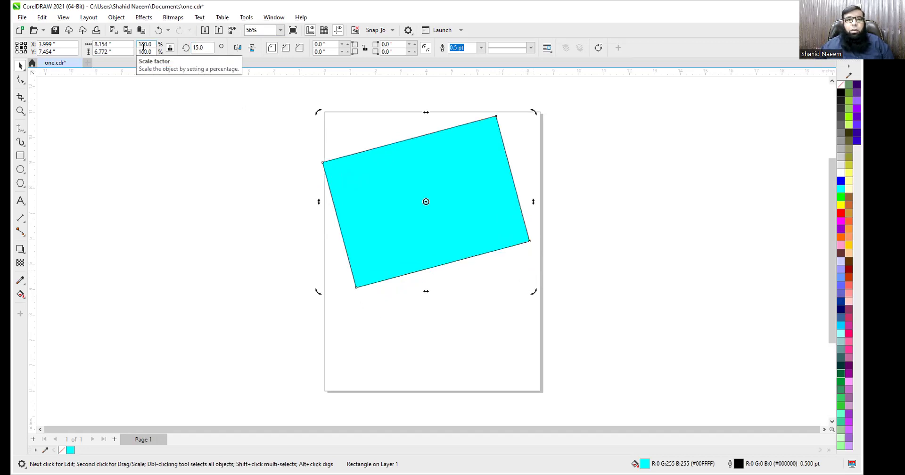
left_click(201, 48)
type("45")
key("Return")
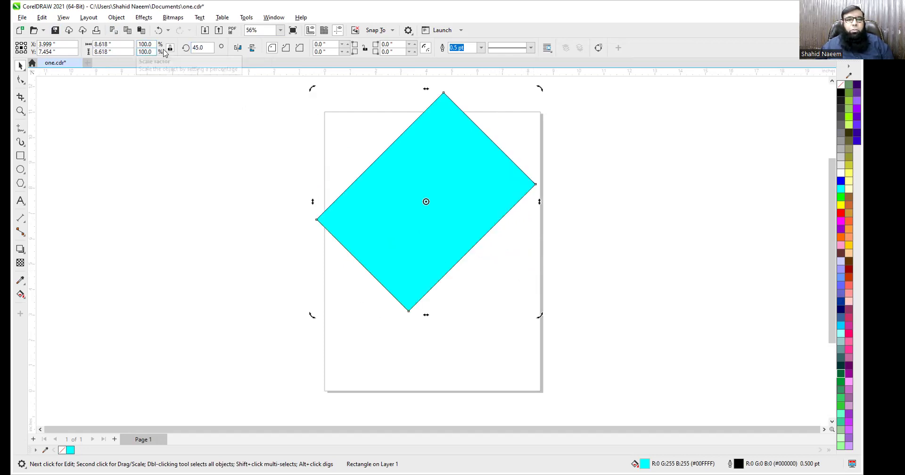
type("90")
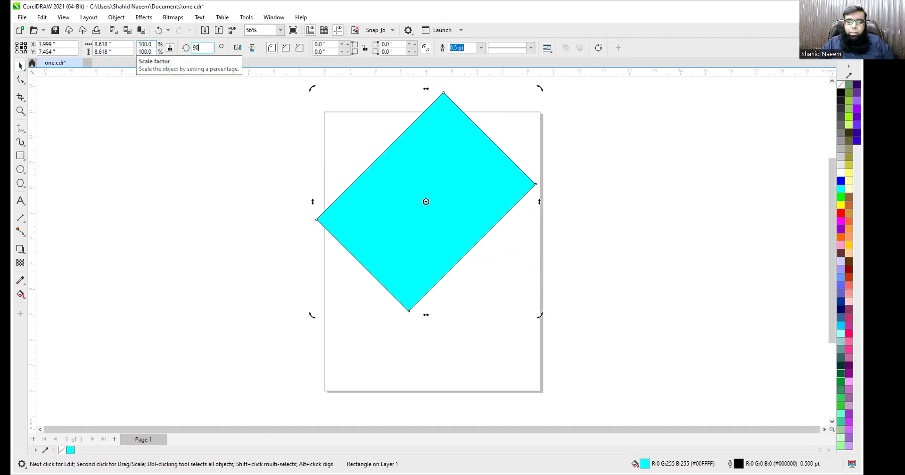
key("Return")
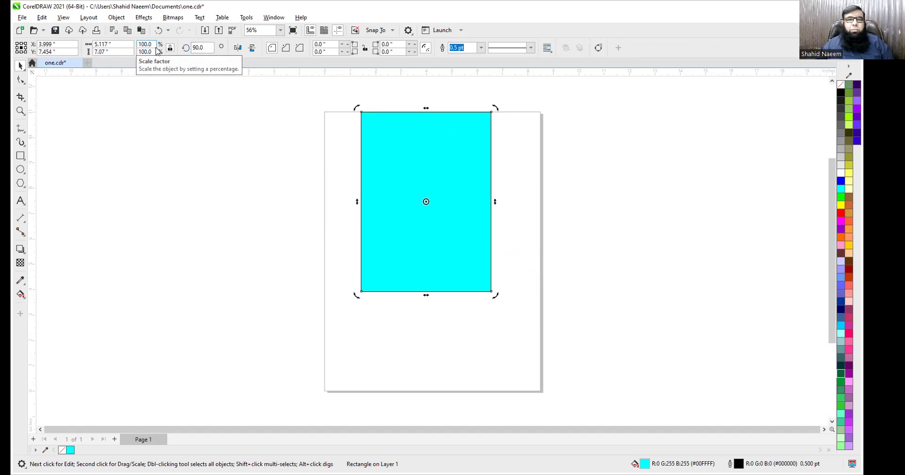
Set the cyan rectangle's angle of rotation to 0°.
left_click(195, 49)
double_click(211, 49)
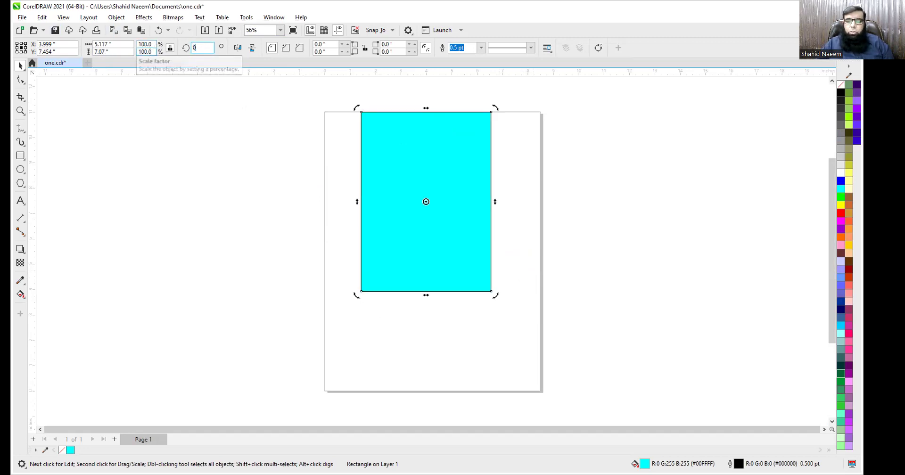
type("0")
key("Return")
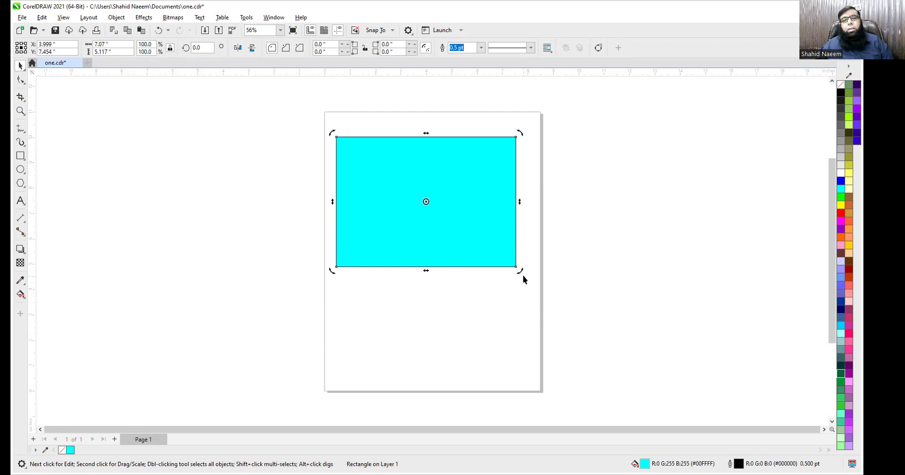
Reselect the cyan rectangle, rotate it freehand around its centre to about 278°, and undo the rotation.
left_click(211, 208)
left_click(390, 225)
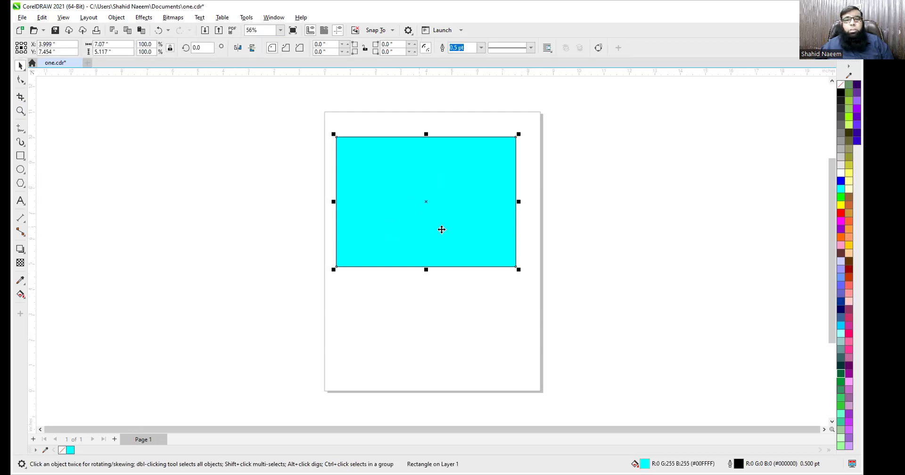
left_click(472, 245)
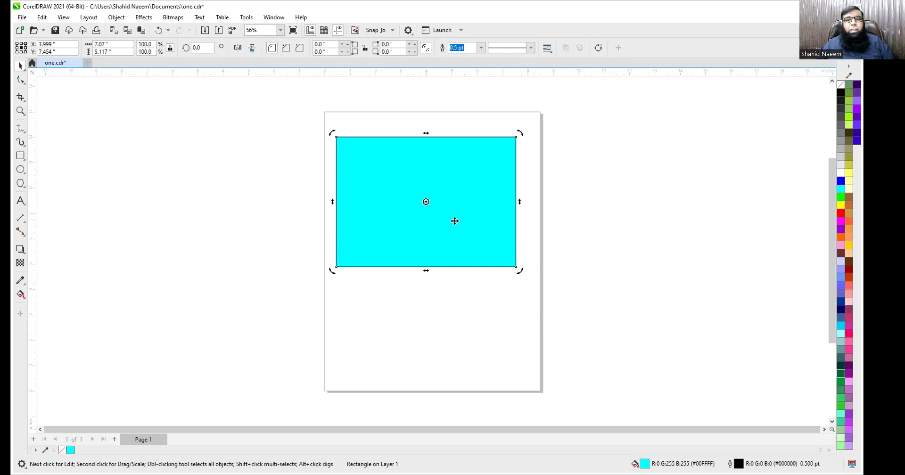
left_click_drag(521, 271, 387, 273)
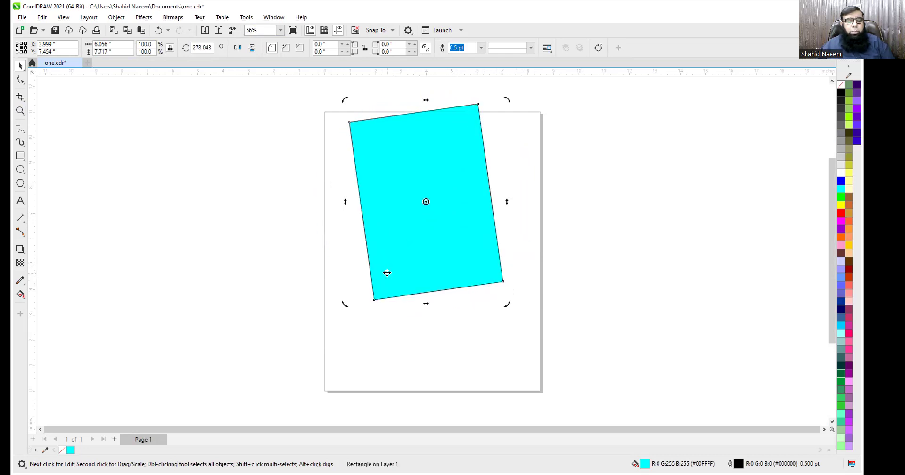
key("ctrl+z")
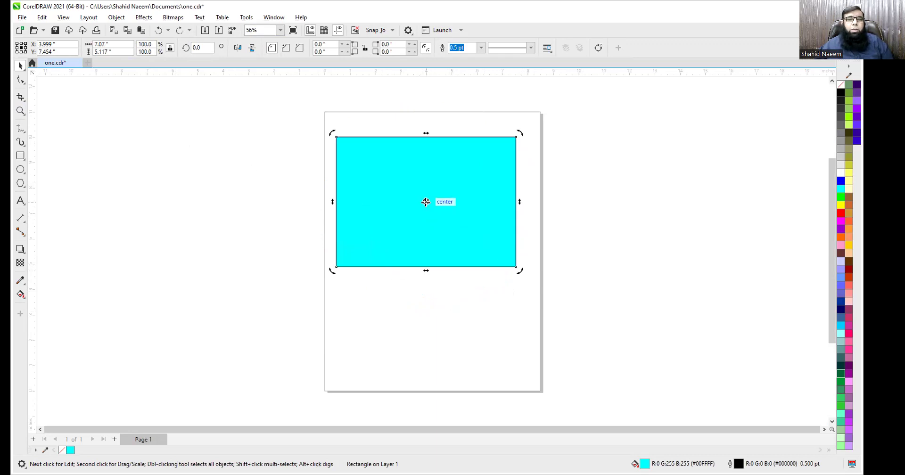
Move the rotation centre near the rectangle's upper-left corner, rotate it to about 291° and 246°, and undo both rotations.
left_click(419, 218)
left_click(419, 221)
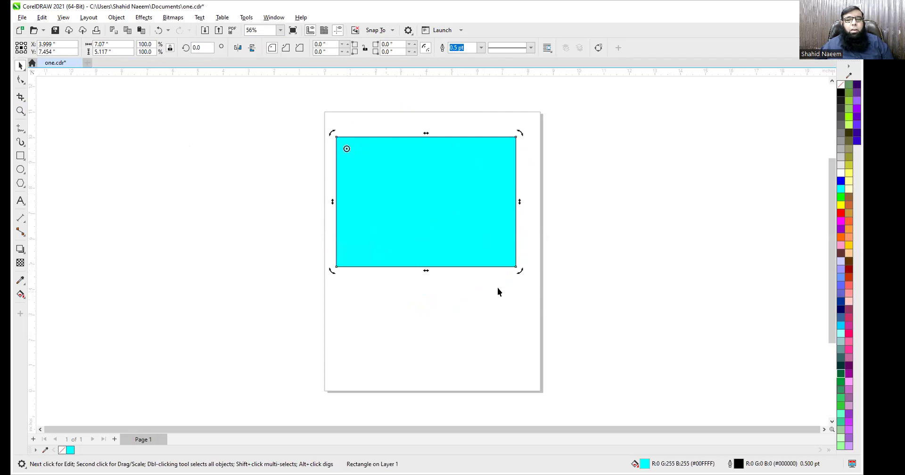
left_click_drag(519, 276, 312, 282)
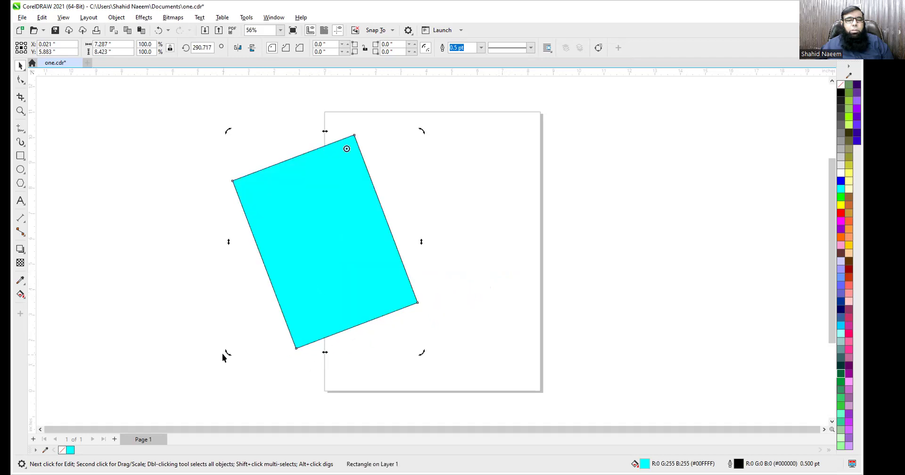
left_click_drag(224, 351, 170, 207)
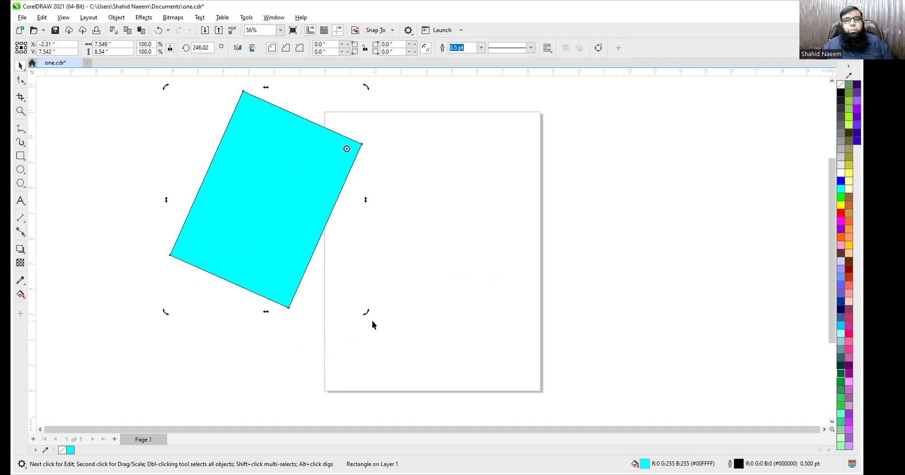
key("ctrl+z")
key("ctrl+z")
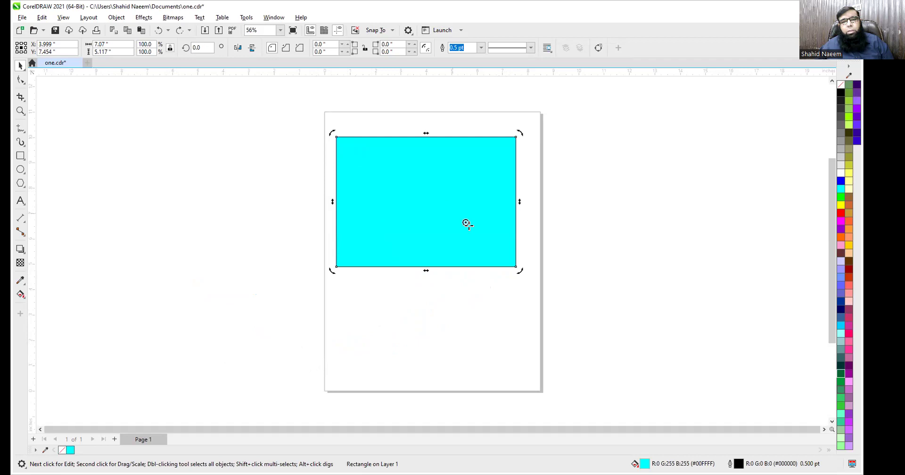
Move the rotation centre near the cyan rectangle's lower-right corner and rotate the rectangle freehand to about 38°.
left_click_drag(522, 272, 470, 267)
left_click_drag(489, 324, 525, 234)
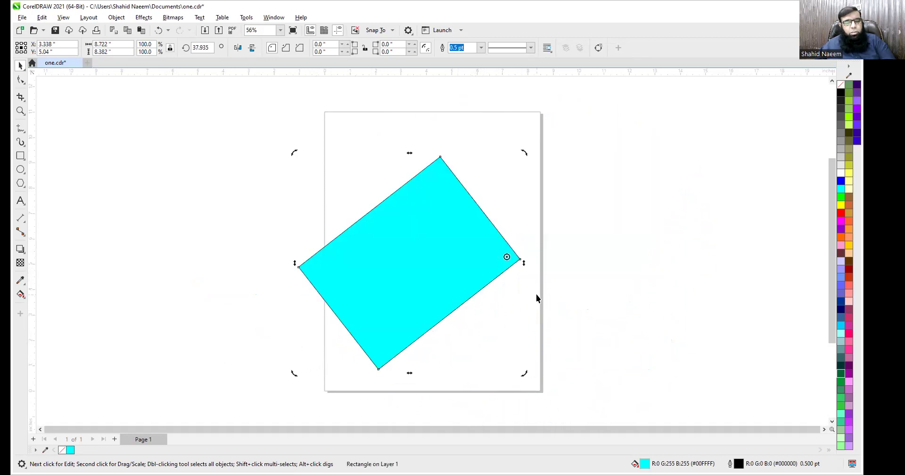
Undo the cyan rectangle's last rotation and move its rotation centre near the lower-left corner.
key("ctrl+z")
key("ctrl+z")
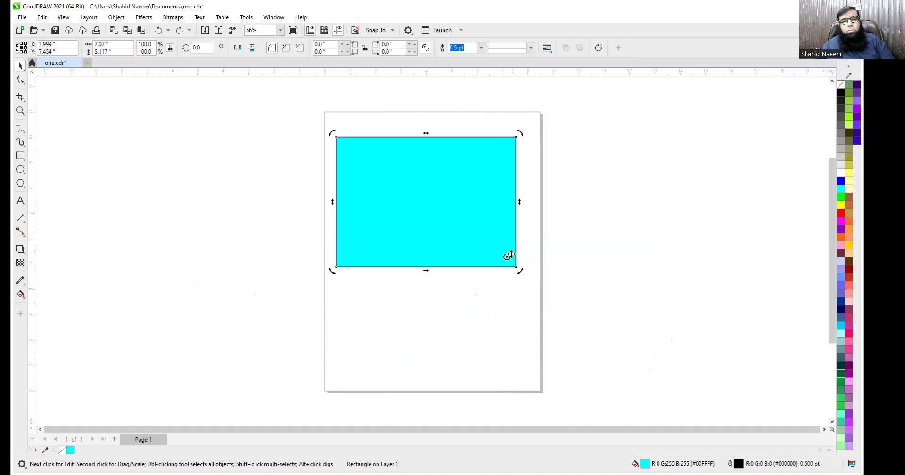
mouse_move(507, 257)
left_mouse_down()
mouse_move(471, 165)
mouse_move(368, 238)
left_mouse_up()
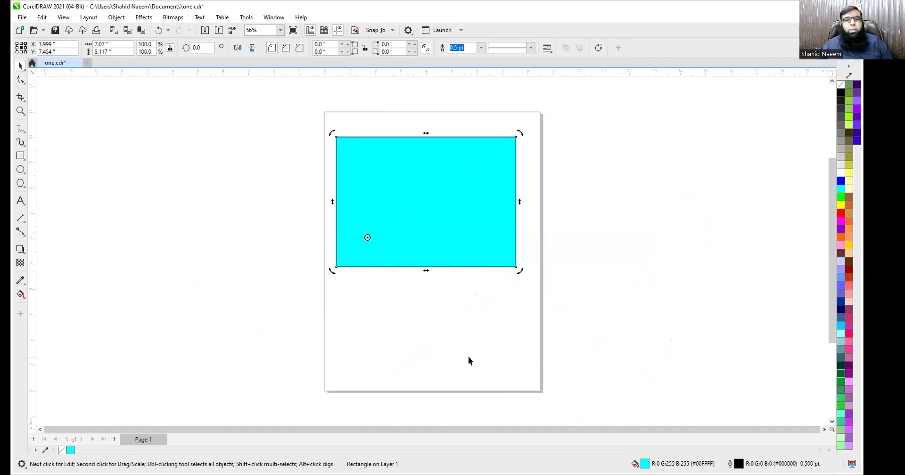
Create four copies of the cyan rectangle rotated around the shifted centre, at about 349°, 330°, 317° and 300°.
left_click_drag(519, 133, 533, 230)
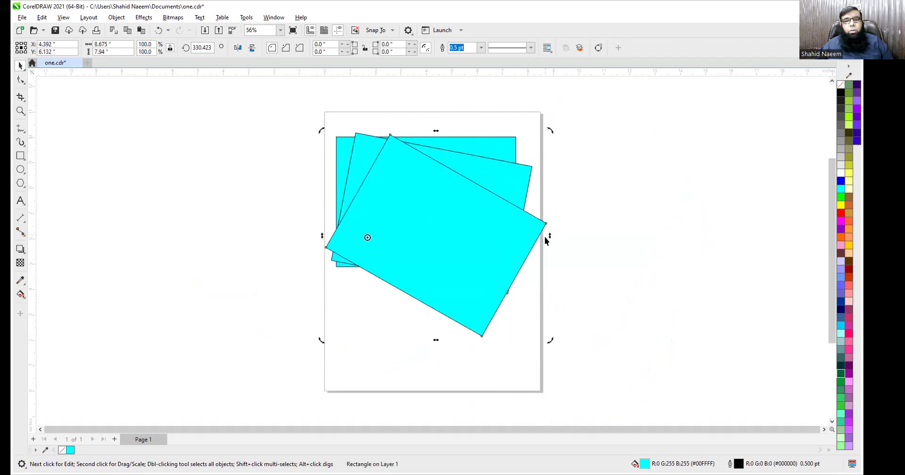
left_click_drag(542, 225, 545, 256)
key("ctrl+z")
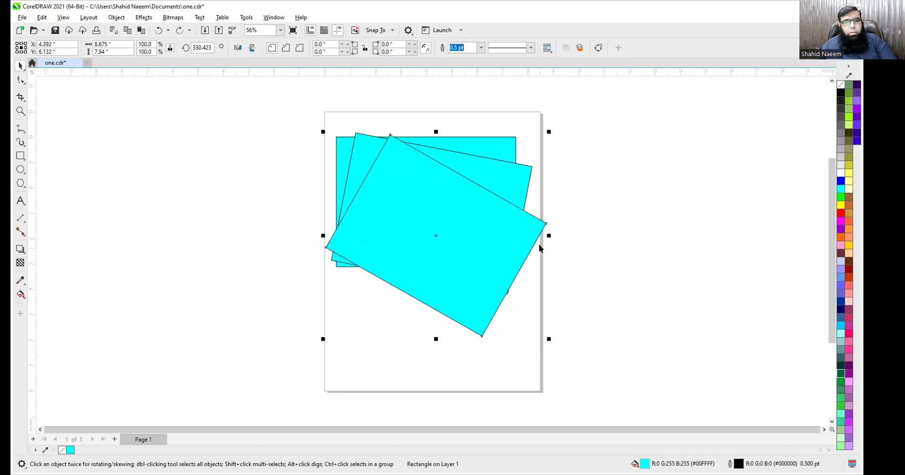
left_click(532, 226)
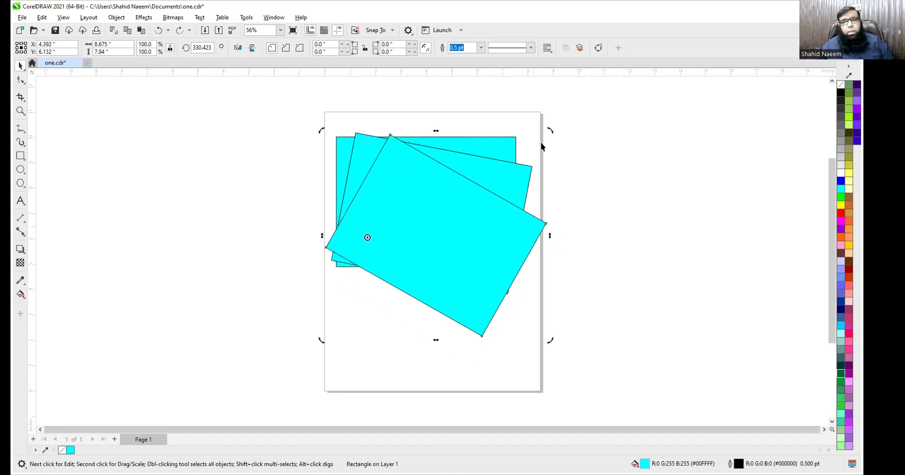
left_click_drag(546, 131, 561, 177)
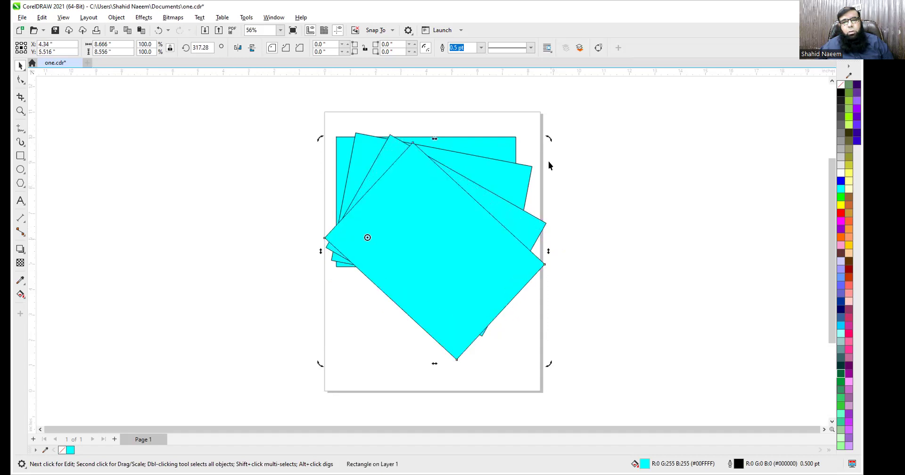
left_click_drag(548, 141, 548, 200)
left_click(602, 258)
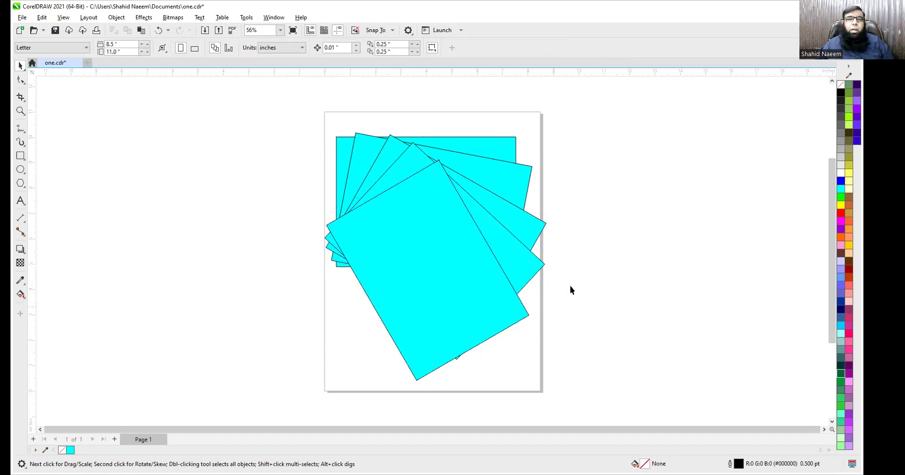
Fill the rotated copies, from back to front, with blue, yellow, navy and orange-red (#CC3300), leaving the original rectangle cyan.
left_click(512, 178)
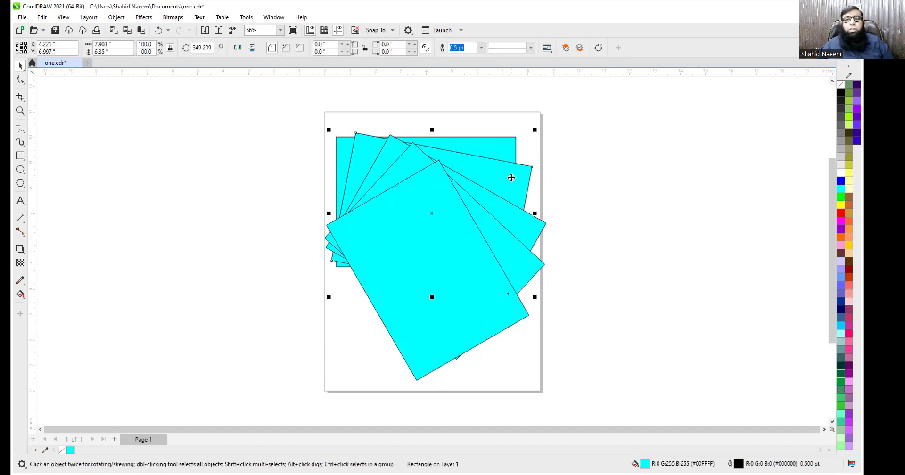
left_click(842, 180)
left_click(527, 237)
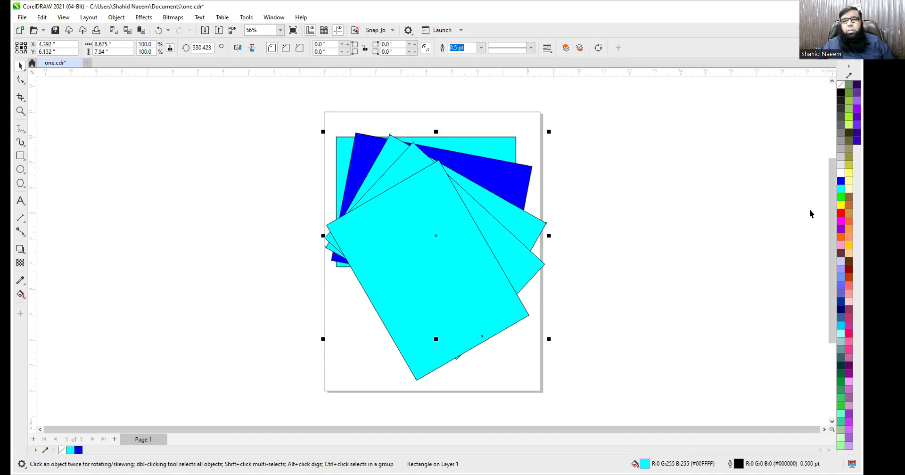
left_click(841, 204)
left_click(508, 304)
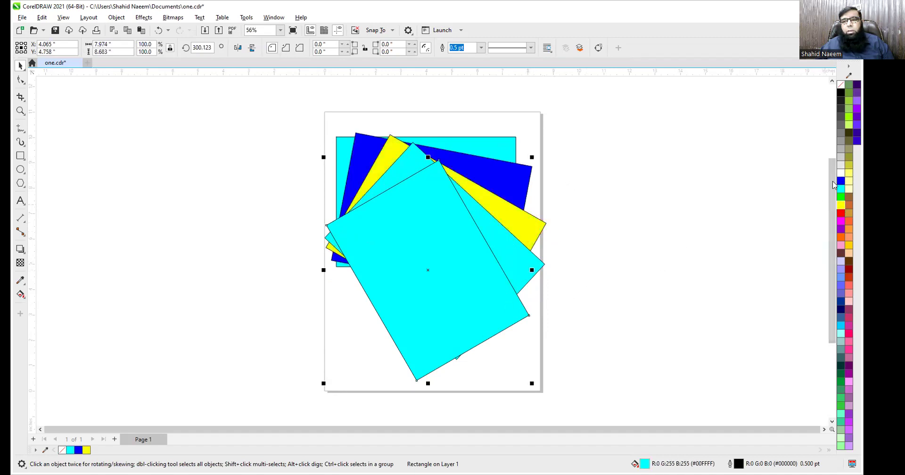
left_click(850, 279)
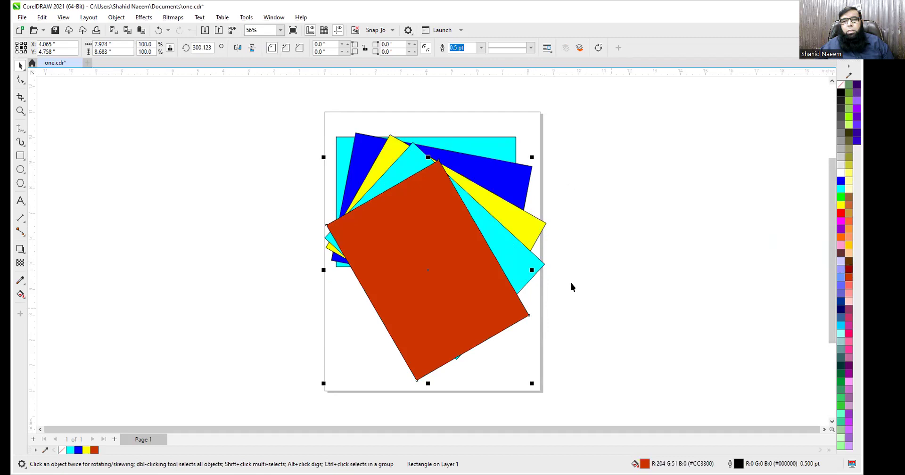
left_click(524, 265)
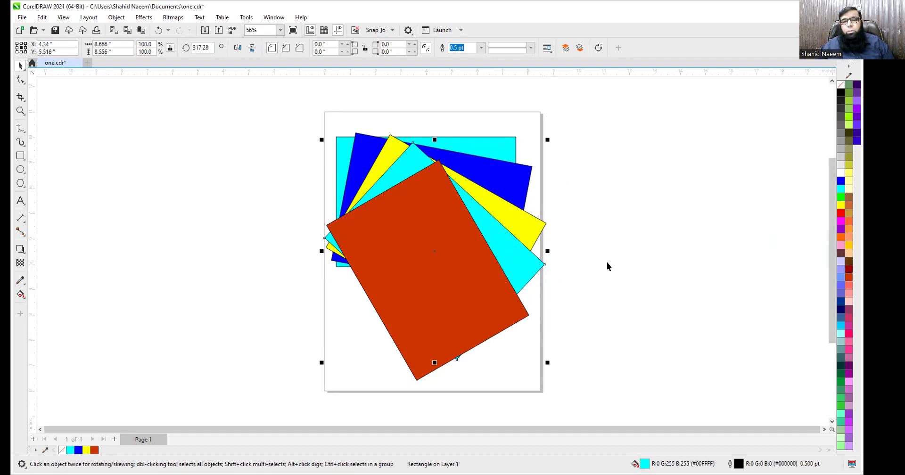
left_click(839, 310)
left_click(547, 273)
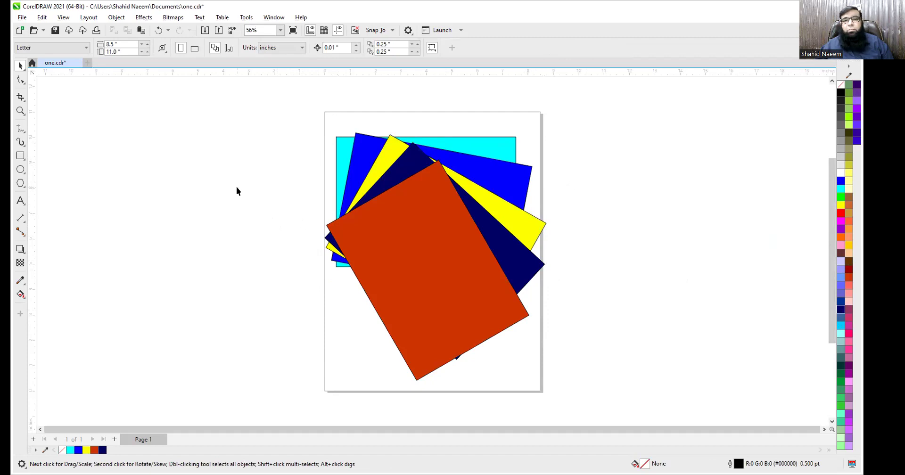
Delete all five rectangles and draw a new rectangle about 7.18 by 4.54 inches on the page's upper half.
left_click_drag(234, 107, 689, 388)
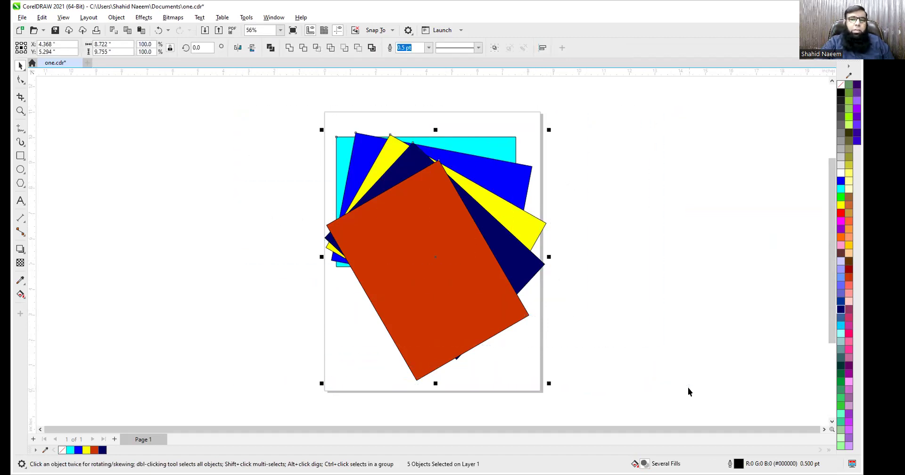
key("Delete")
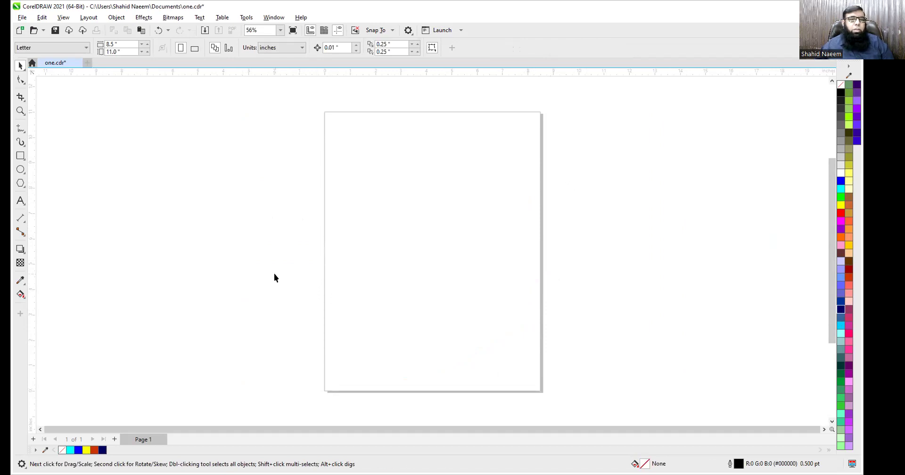
left_click(21, 156)
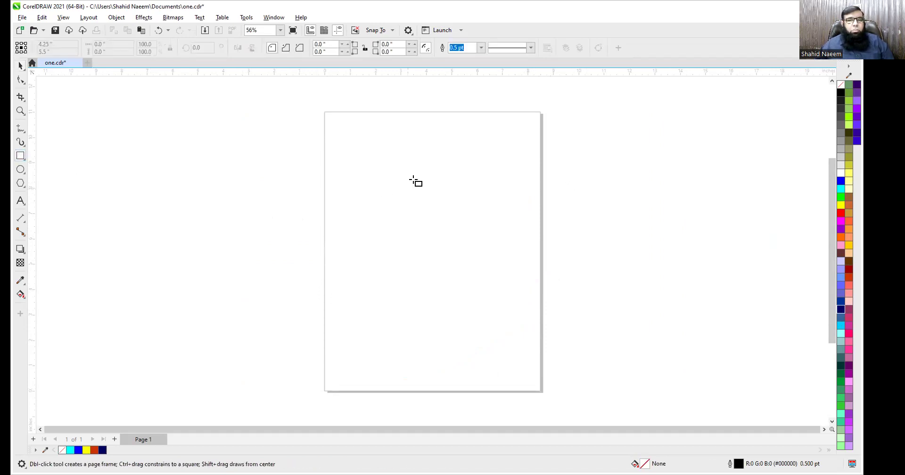
mouse_move(345, 148)
left_mouse_down()
mouse_move(537, 246)
mouse_move(526, 262)
left_mouse_up()
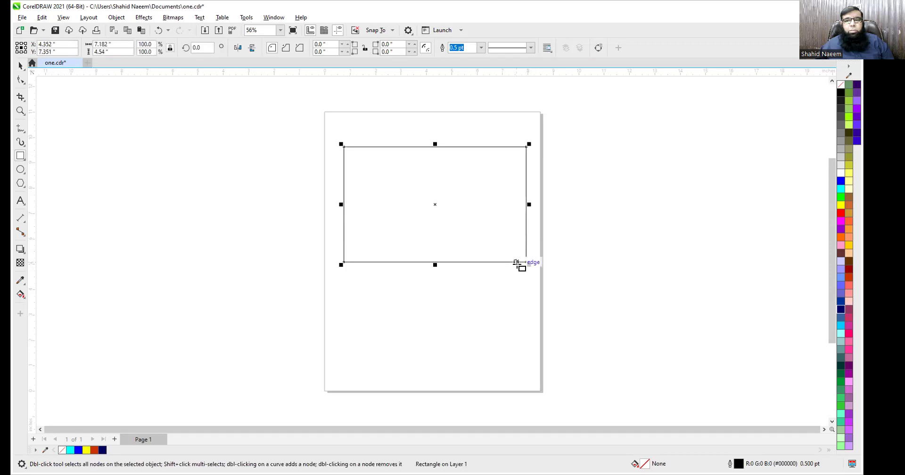
Try yellow, green, cyan, blue, purple, lavender and dark red fills on the rectangle, and remove its fill again.
left_click(841, 205)
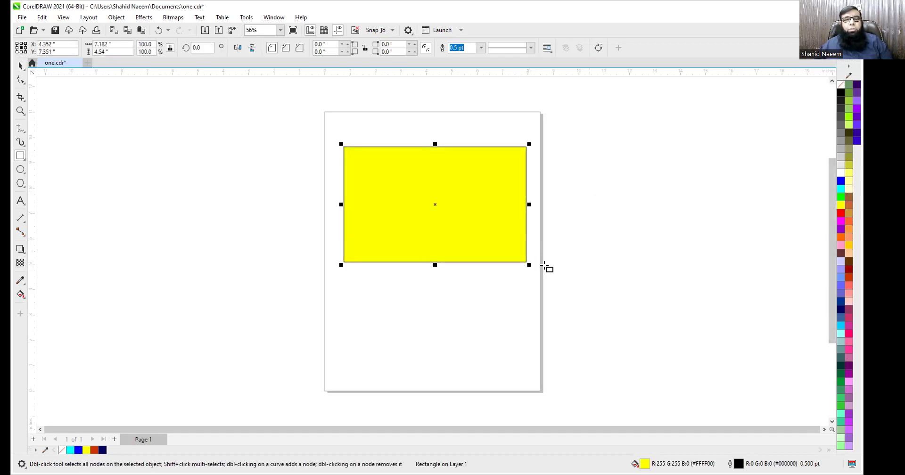
left_click(842, 197)
left_click(842, 188)
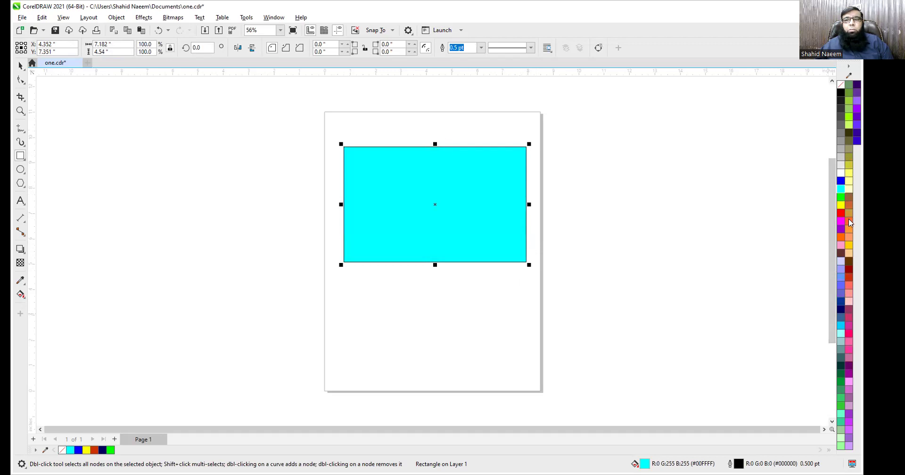
left_click(842, 86)
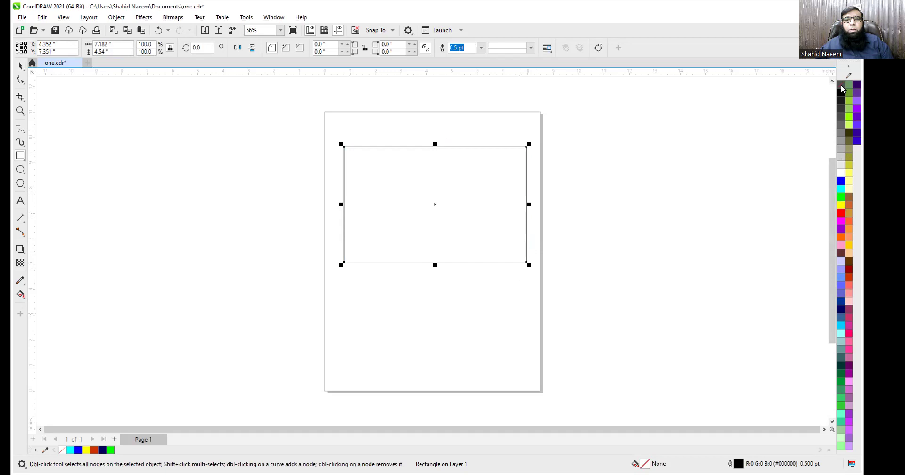
left_click(858, 125)
left_click(841, 181)
left_click(843, 230)
left_click(841, 270)
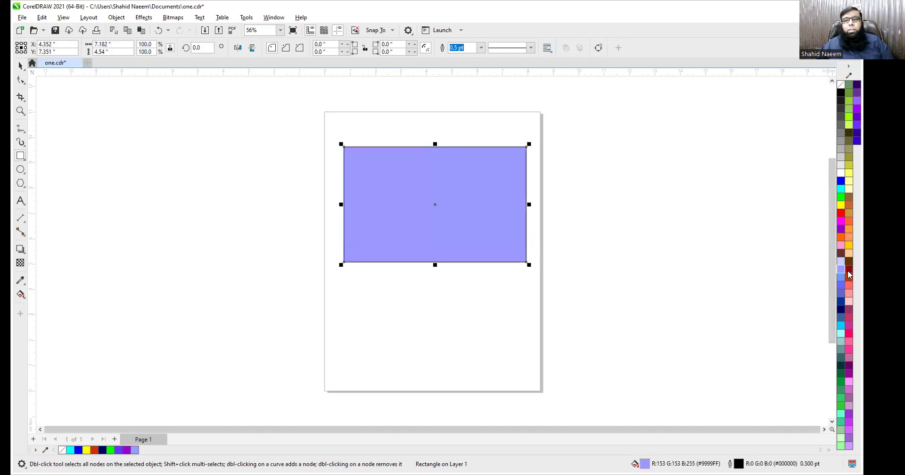
left_click(848, 269)
left_click(842, 85)
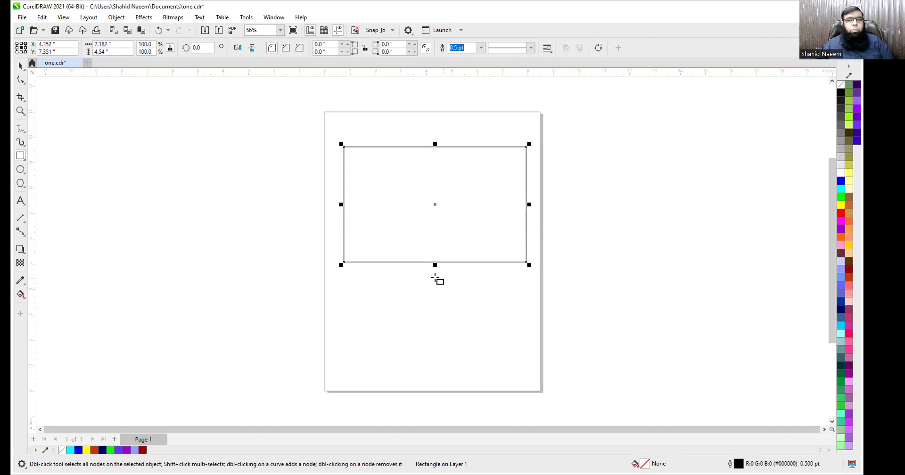
Stretch the rectangle downward to about 8.63 inches high and fill it with blue.
left_click_drag(435, 265, 436, 369)
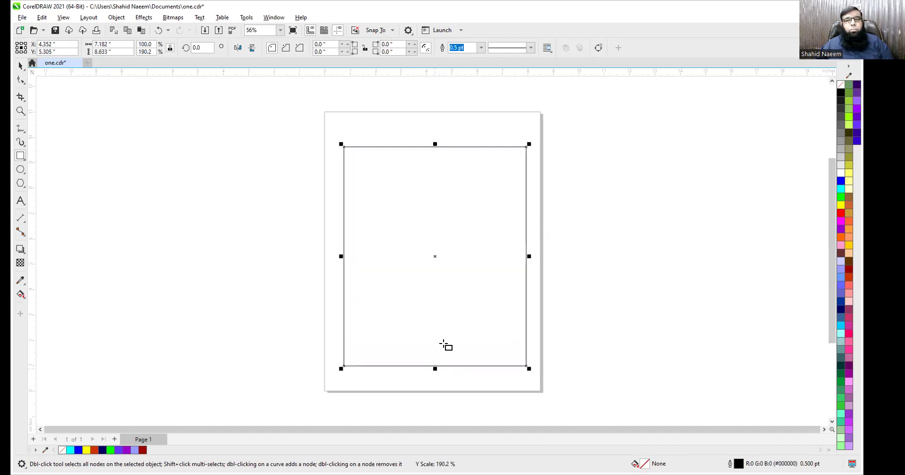
left_click(841, 182)
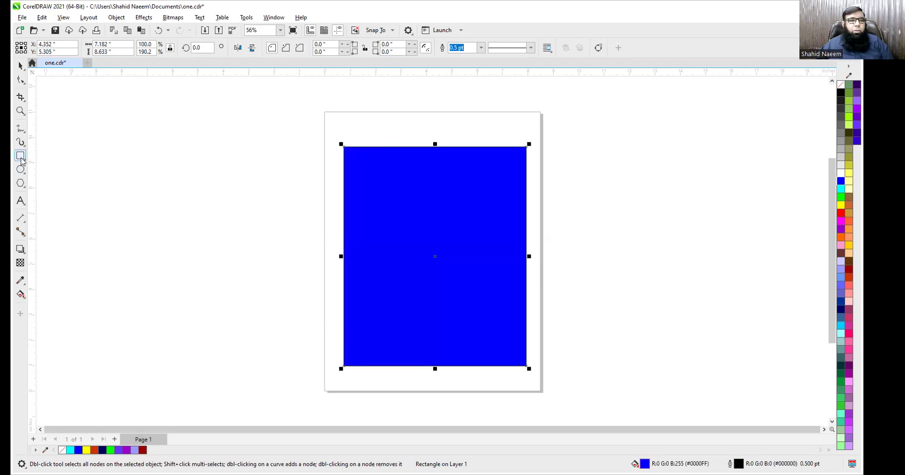
Draw a white-filled rectangle about 5.14 by 3.59 inches beside the page and place an unfilled copy below it.
left_click_drag(149, 151, 280, 242)
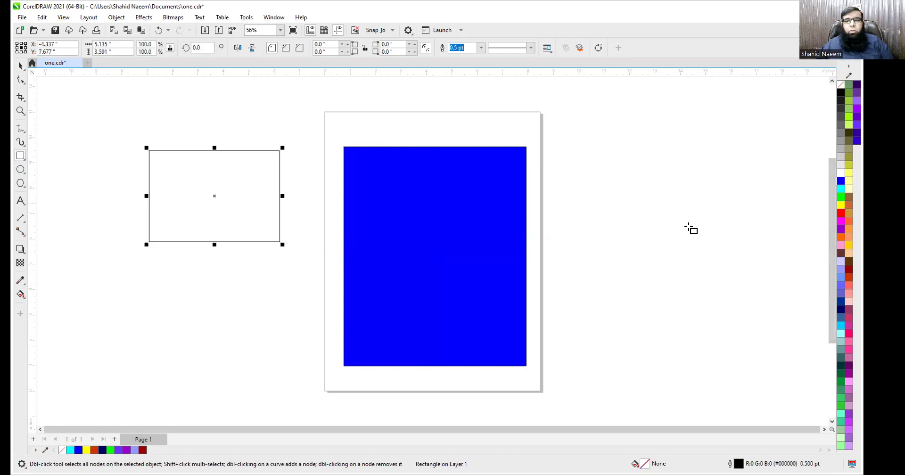
left_click_drag(214, 196, 214, 296)
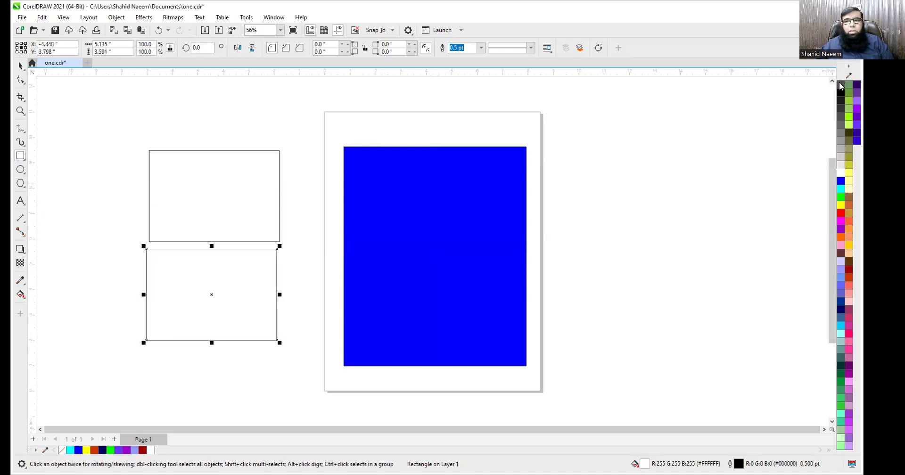
Select the white rectangle and its unfilled copy together and move them partly over the blue rectangle's left side.
left_click(298, 194)
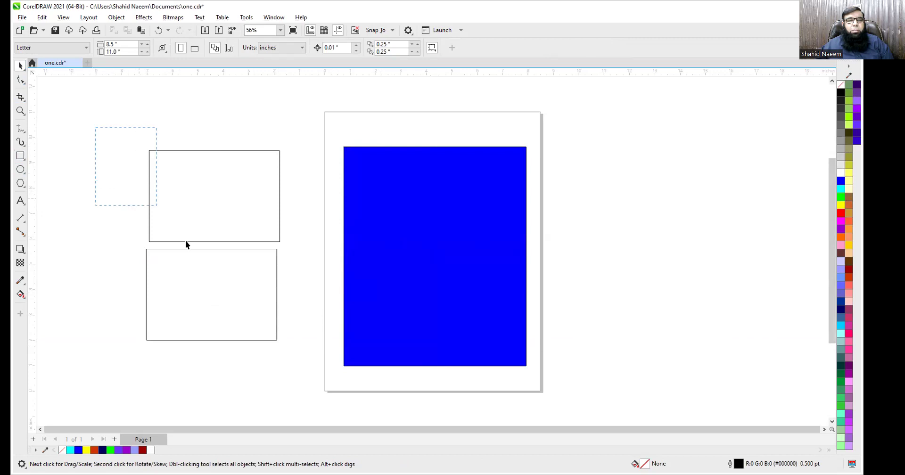
left_click_drag(296, 351, 296, 351)
left_click_drag(180, 299, 322, 310)
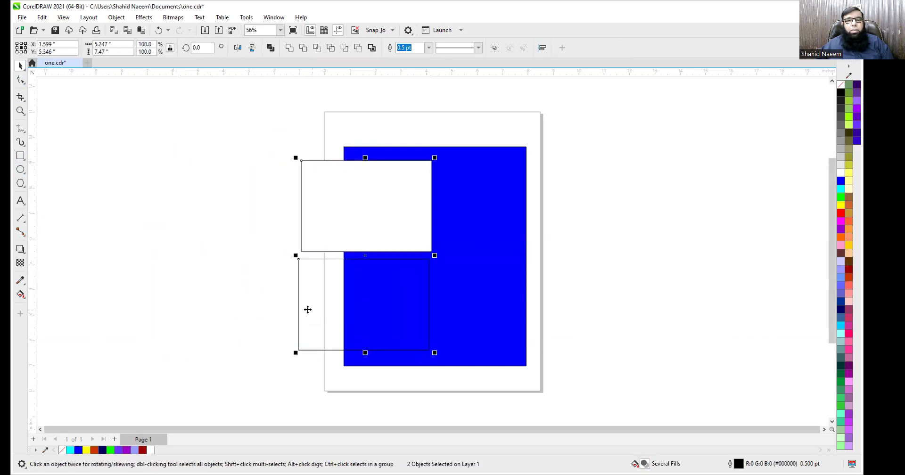
left_click(178, 224)
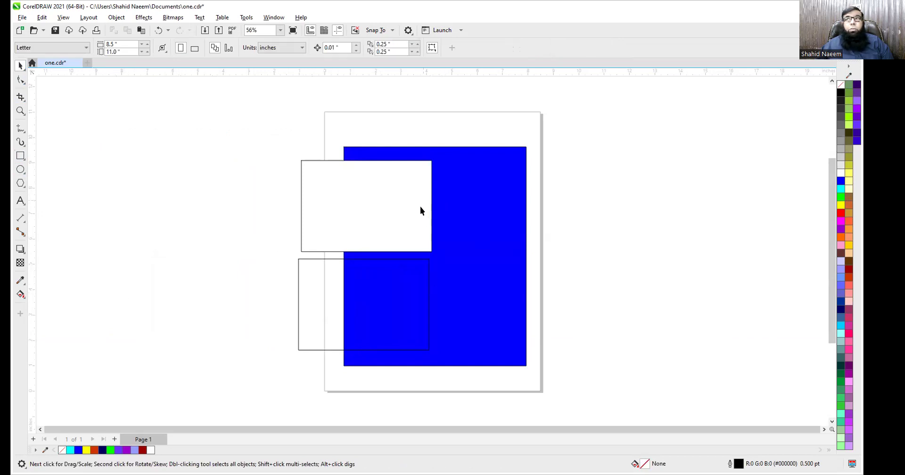
Set the unfilled rectangle's outline width to 2.0 pt and deselect it.
left_click(329, 349)
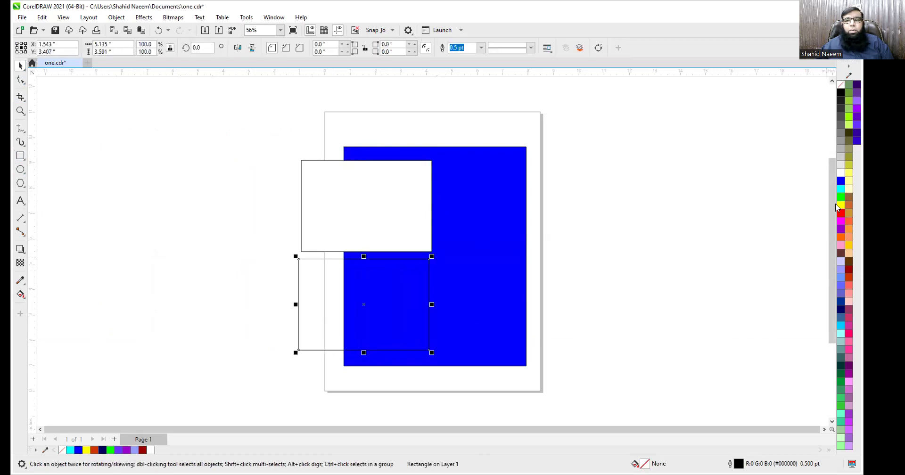
left_click(482, 48)
left_click(469, 102)
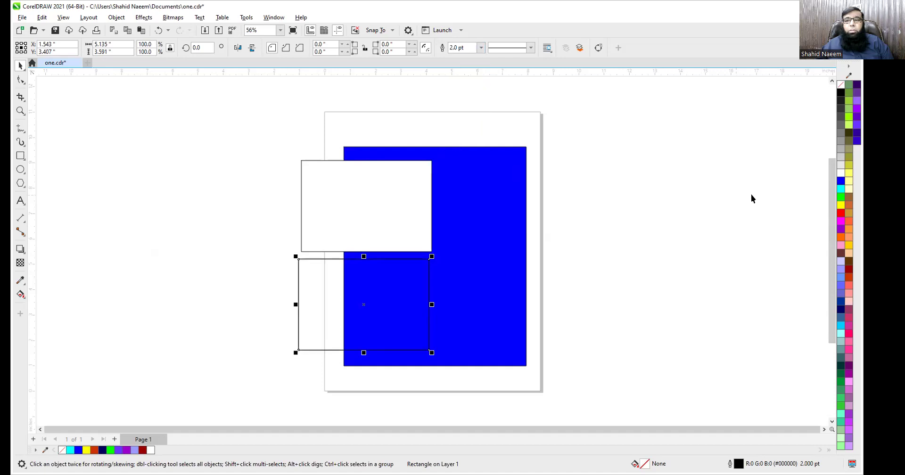
left_click(226, 279)
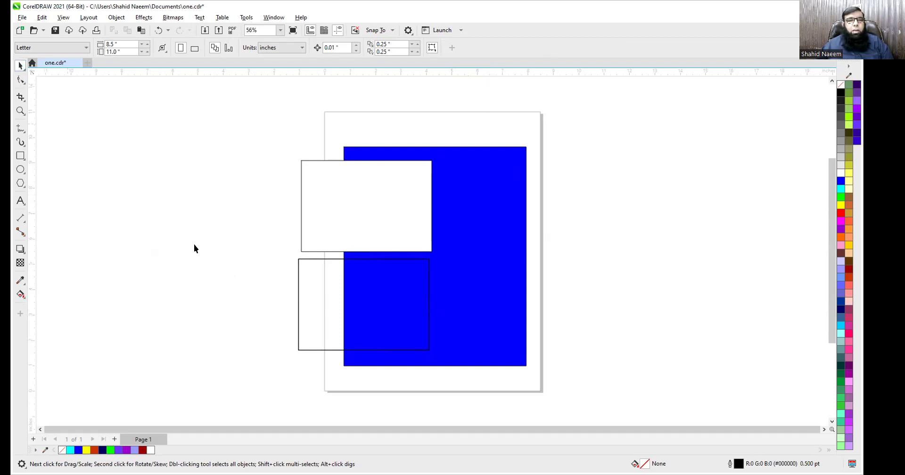
Delete the unfilled rectangle and move the white rectangle fully inside the upper part of the blue rectangle.
left_click(298, 326)
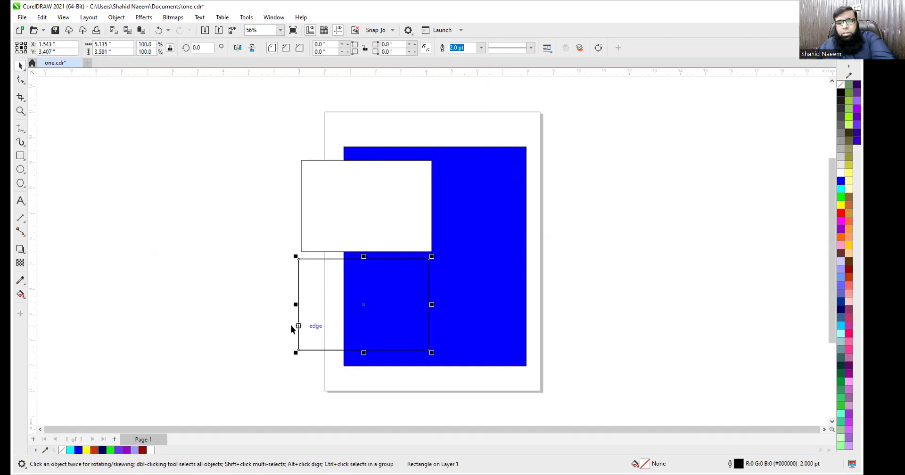
key("Delete")
left_click_drag(407, 247, 431, 232)
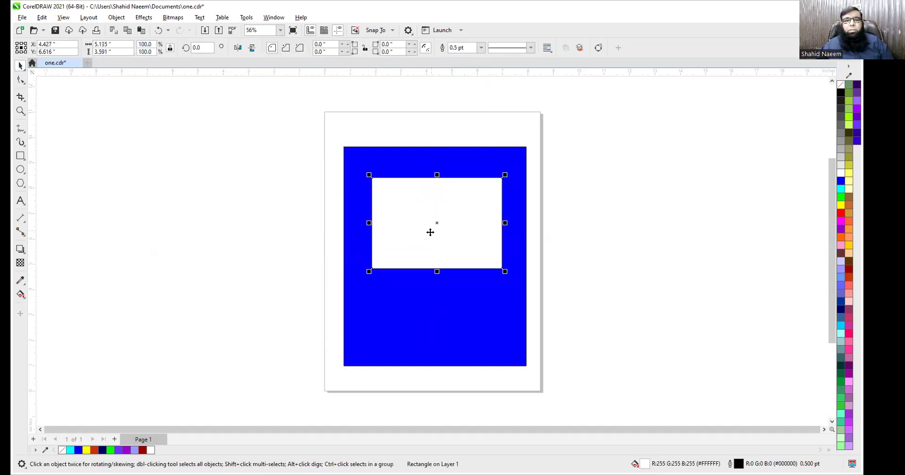
Set the white rectangle's outline width to 10.0 pt and try several palette fills, finishing with yellow.
left_click(483, 49)
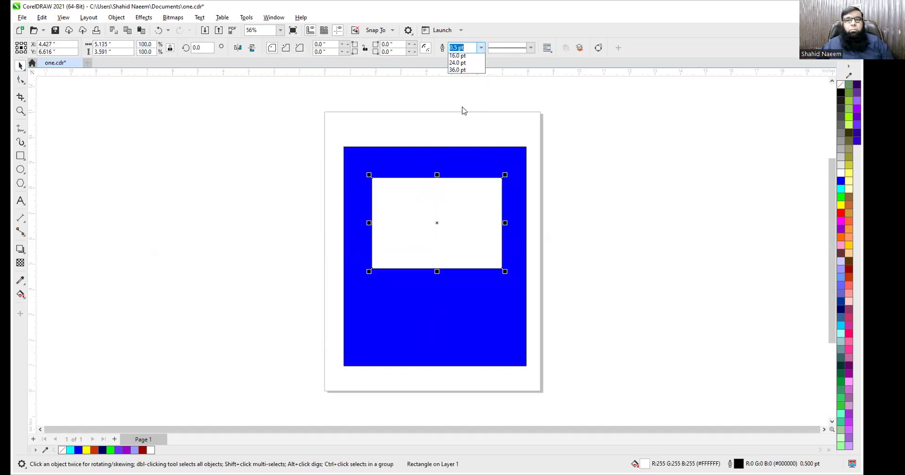
left_click(463, 128)
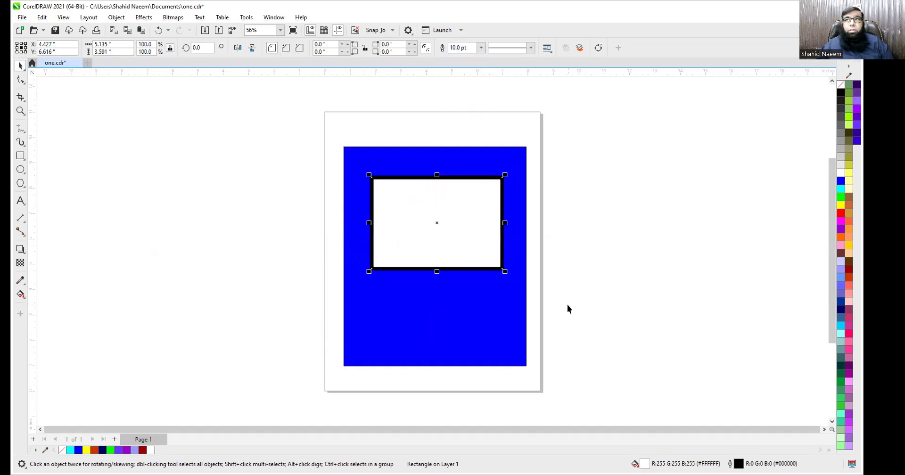
left_click(841, 205)
left_click(842, 222)
left_click(842, 237)
left_click(841, 262)
left_click(840, 284)
left_click(849, 301)
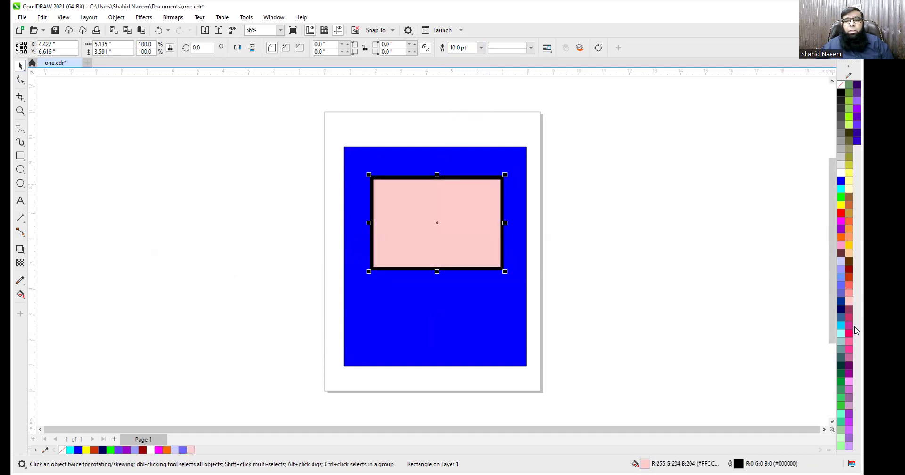
left_click(840, 206)
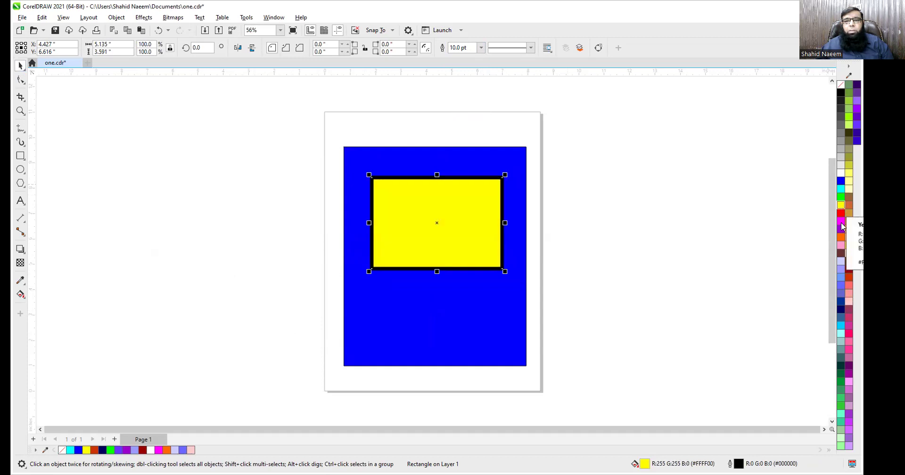
Try several outline colours on the yellow rectangle, including brown, navy and dark green, finishing with red.
right_click(841, 213)
right_click(842, 229)
right_click(841, 253)
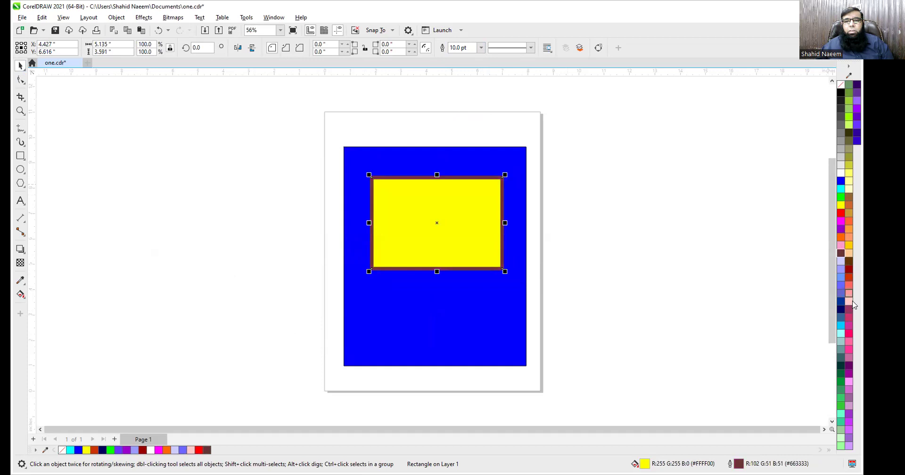
right_click(849, 302)
right_click(841, 308)
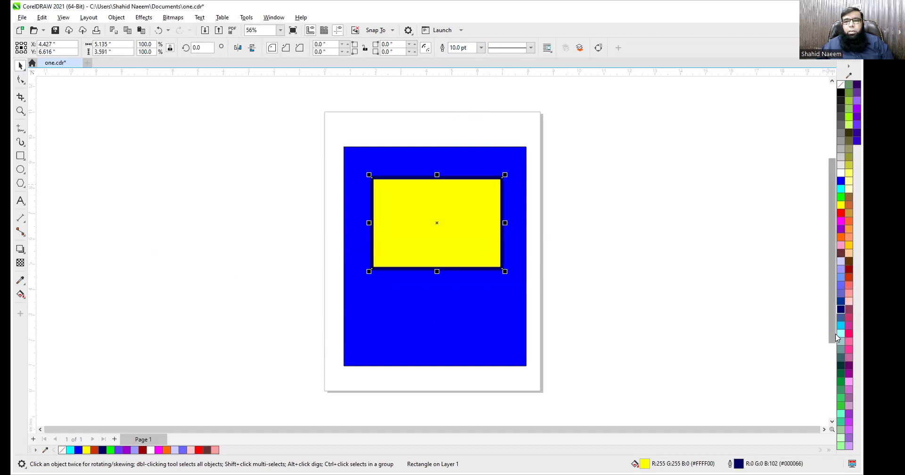
right_click(841, 327)
right_click(842, 366)
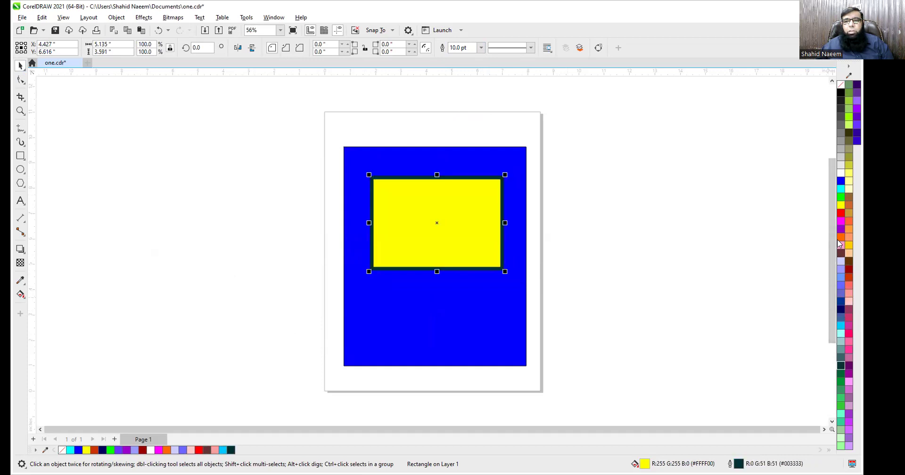
right_click(841, 214)
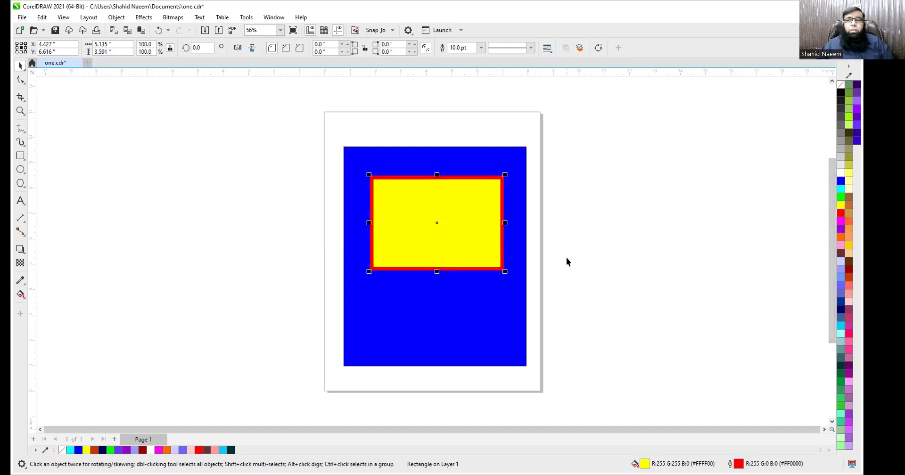
Remove the yellow rectangle's outline and delete the large blue rectangle behind it.
right_click(843, 88)
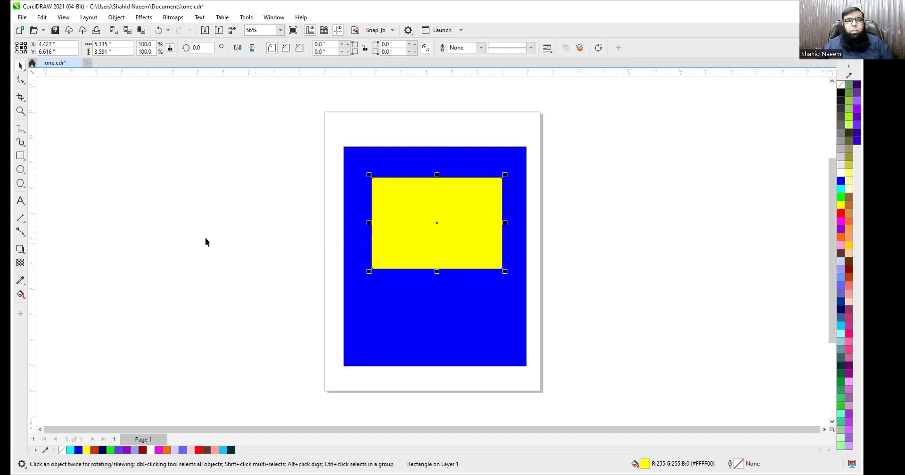
left_click(453, 319)
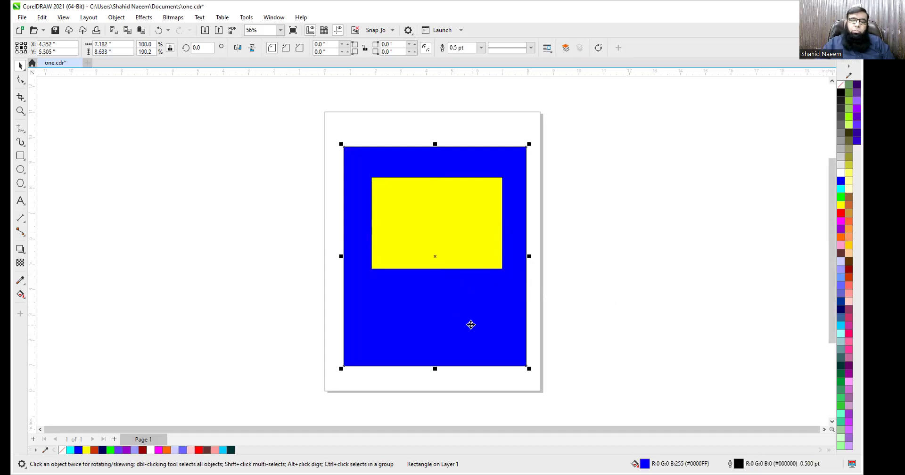
key("Delete")
Fill the remaining yellow rectangle with green and move it toward the top of the page.
left_click(438, 242)
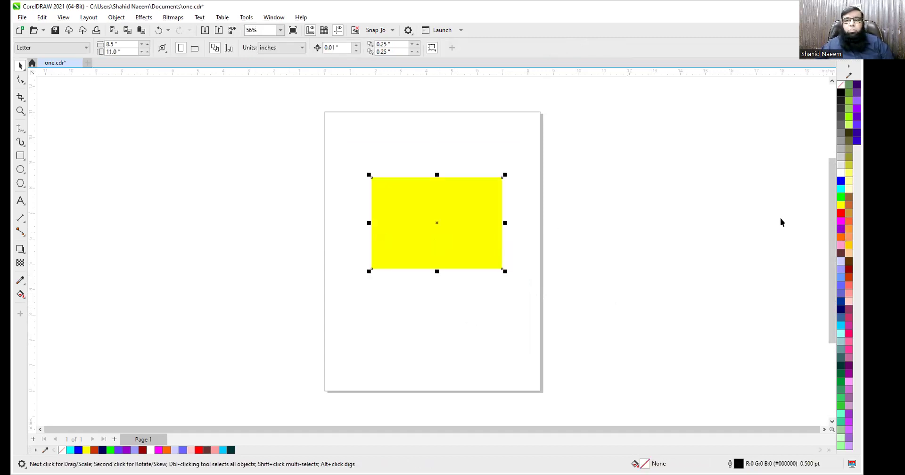
left_click(841, 198)
left_click_drag(437, 223, 437, 180)
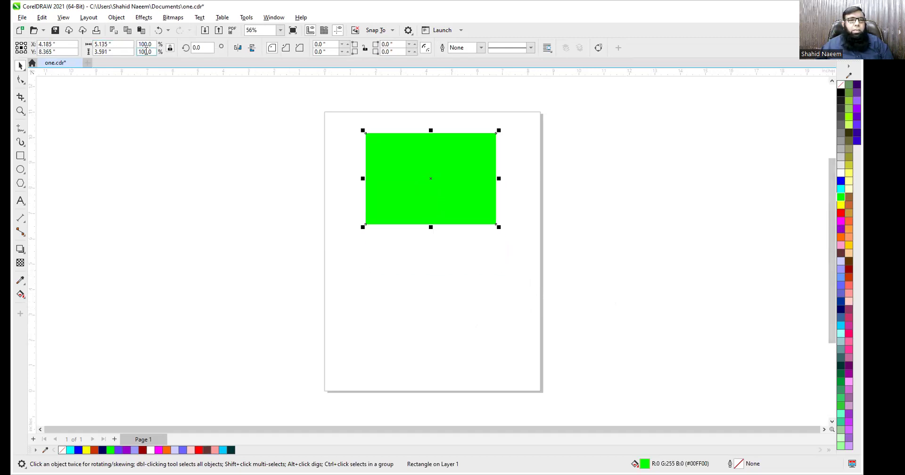
Unlock the green rectangle's proportions and set both its width and height to 2.0 inches.
left_click(170, 48)
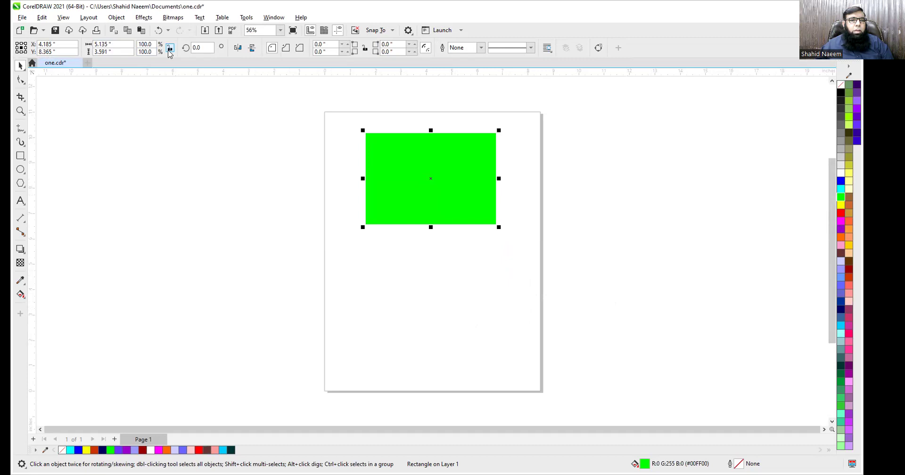
left_click(103, 44)
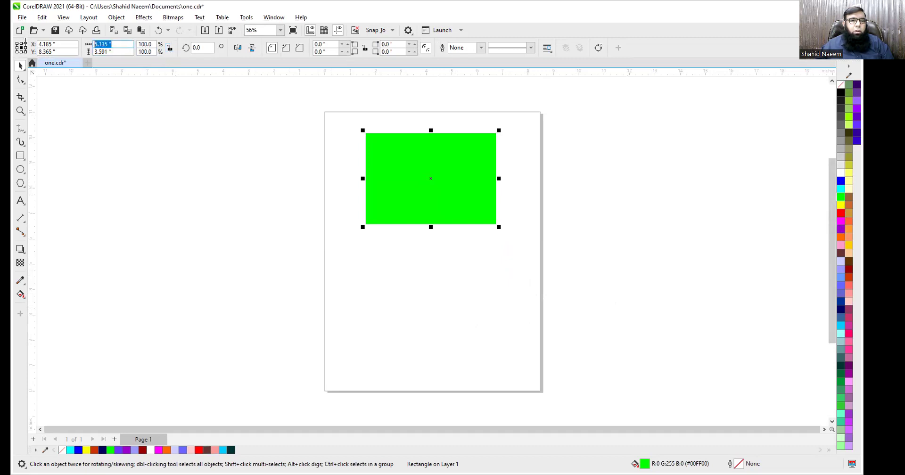
type("2")
key("Return")
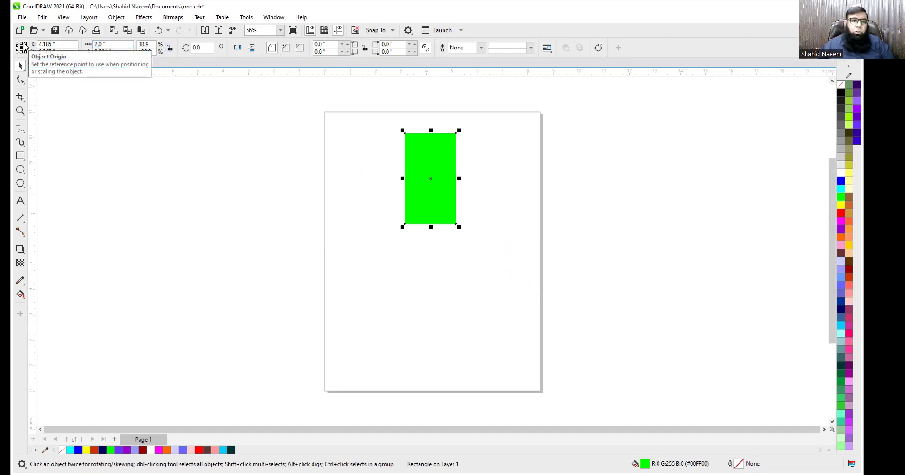
left_click(122, 51)
type("2")
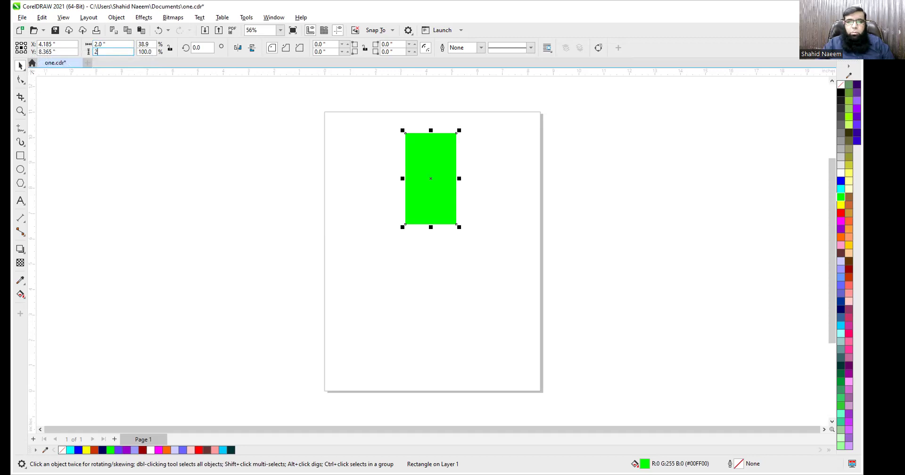
key("Return")
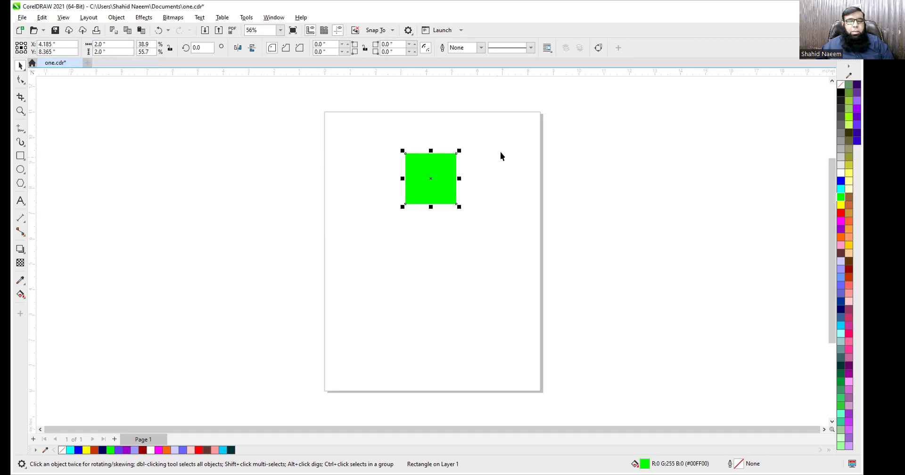
Move the green square about 0.2 inches down the page.
scroll(483, 115, "up", 2)
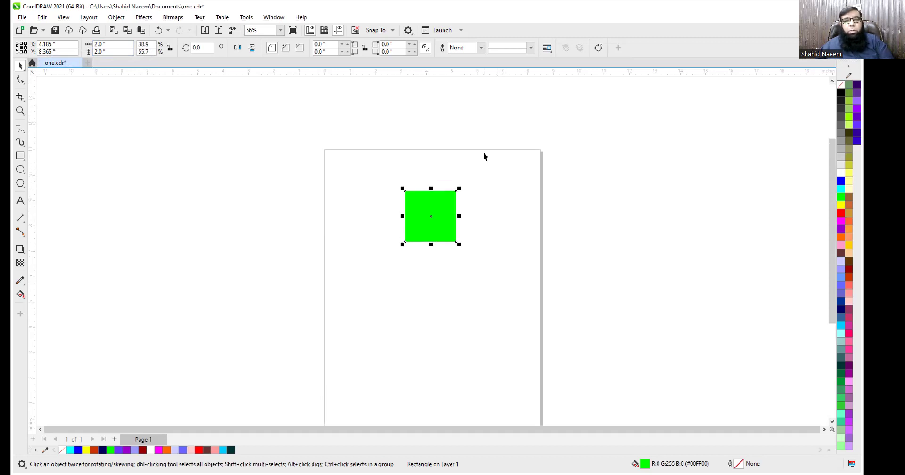
scroll(491, 178, "up", 1)
scroll(490, 178, "up", 3)
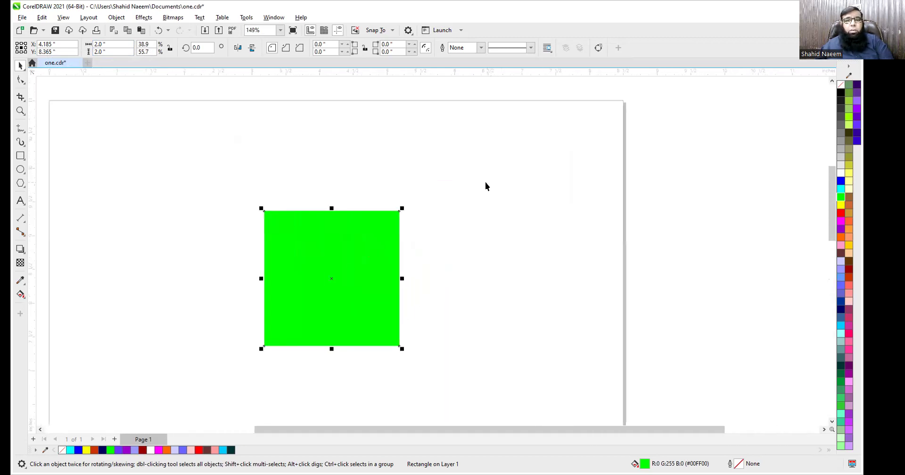
scroll(453, 244, "down", 1)
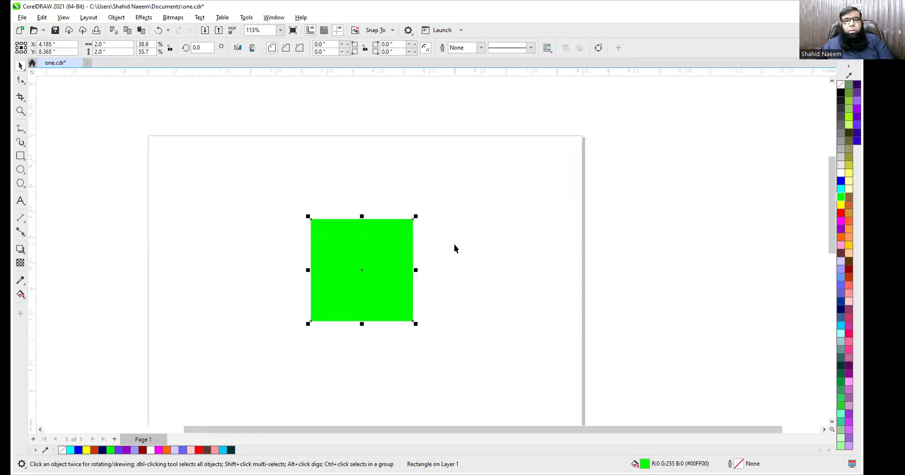
left_click_drag(833, 205, 833, 221)
scroll(475, 166, "up", 1)
scroll(474, 169, "up", 1)
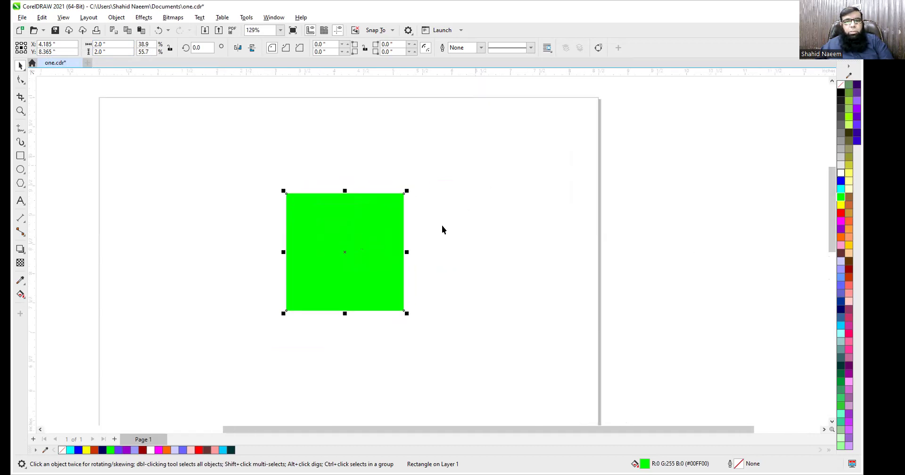
scroll(441, 232, "up", 1)
scroll(454, 244, "up", 1)
scroll(454, 244, "up", 1)
left_click_drag(833, 188, 837, 207)
left_click_drag(394, 430, 335, 425)
left_click_drag(434, 203, 436, 224)
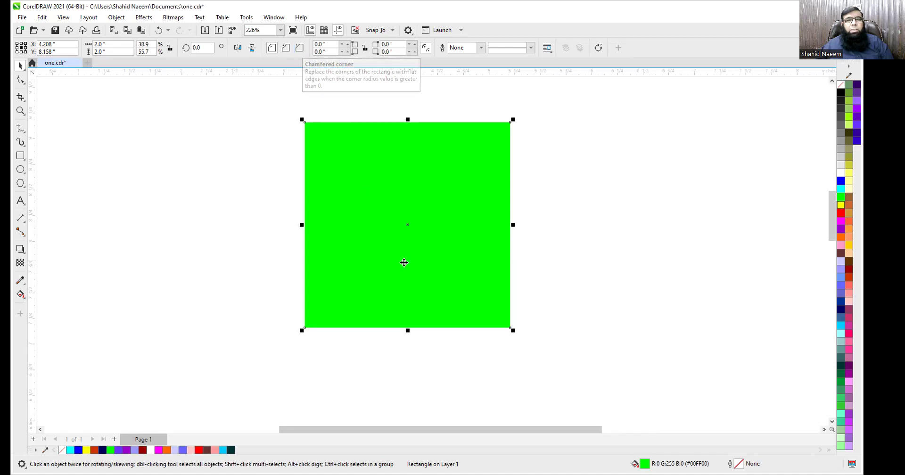
left_click(299, 48)
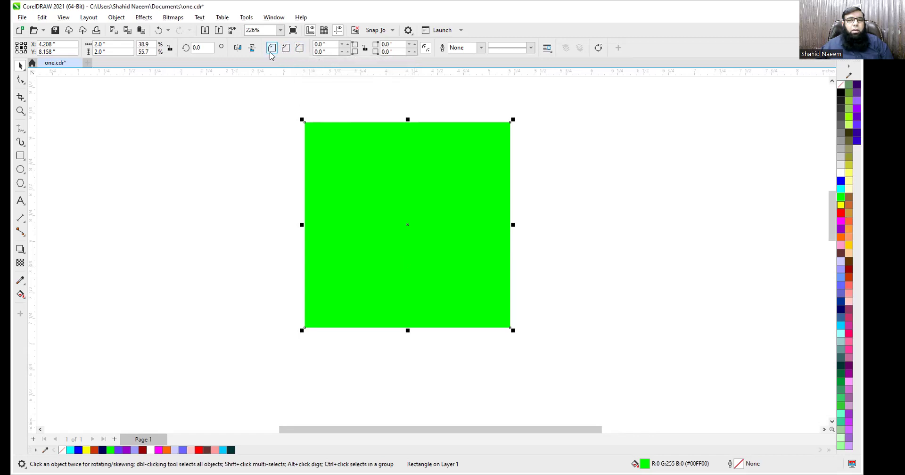
Move the green square up and copy it twice to form an evenly spaced row of three near the page top.
scroll(429, 284, "down", 2)
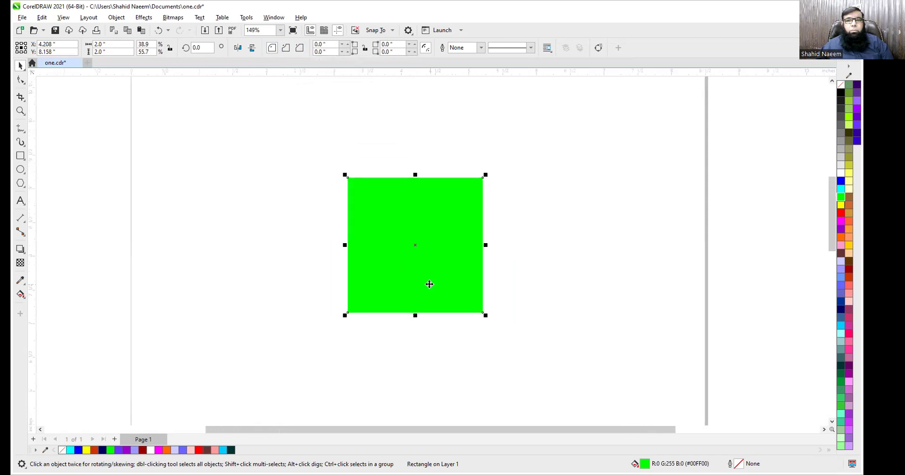
left_click_drag(419, 261, 552, 168)
right_click(384, 167)
left_click(250, 191)
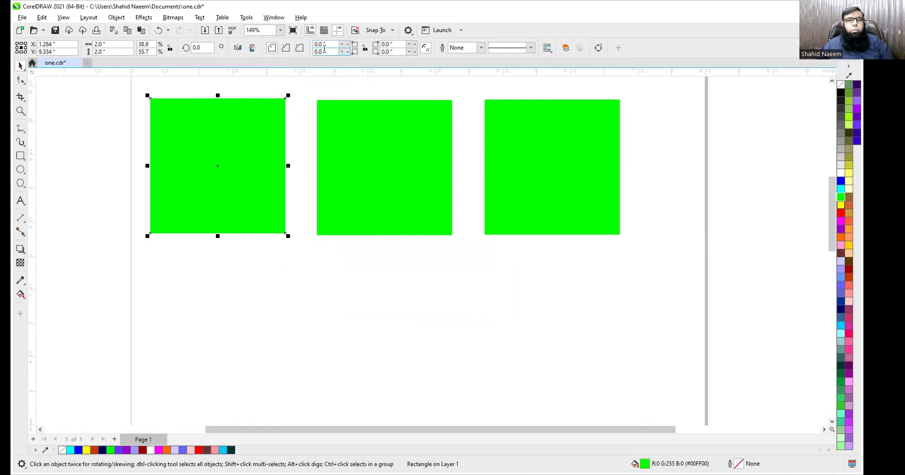
Link the left square's corners for joint editing and raise their rounded corner radius to 0.35 inches.
left_click(365, 48)
left_click(347, 45)
left_click(348, 45)
left_click(348, 45)
left_click(347, 46)
left_click(348, 45)
left_click(348, 45)
left_click(348, 44)
left_click(348, 44)
left_click(348, 45)
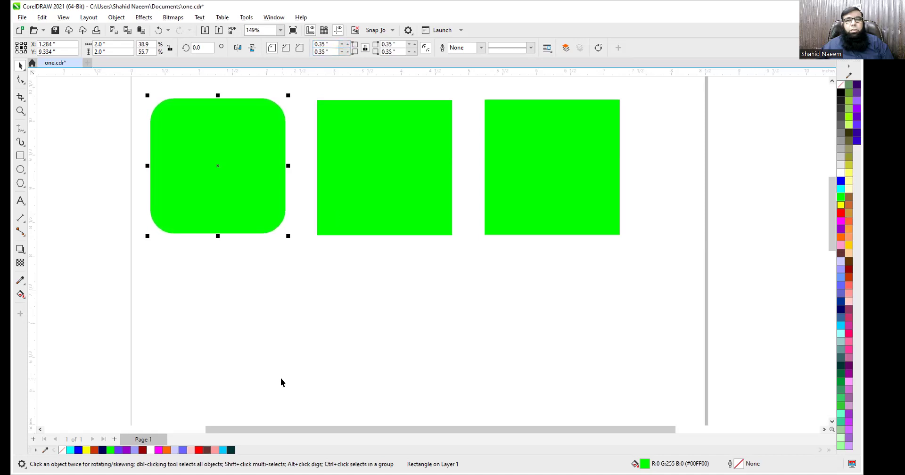
Keep raising the left square's corner radius to 1.03 inches so that it becomes a circle.
left_click(346, 44)
left_click(347, 44)
left_click(346, 44)
left_click(346, 44)
left_click(347, 44)
left_click(346, 44)
left_click(347, 44)
left_click(347, 44)
left_click(347, 44)
left_click(347, 43)
left_click(347, 44)
left_click(348, 44)
left_click(347, 44)
left_click(347, 44)
left_click(348, 44)
left_click(347, 44)
left_click(347, 44)
left_click(347, 44)
left_click(348, 45)
left_click(348, 44)
left_click(349, 44)
left_click(348, 44)
left_click(348, 44)
left_click(349, 45)
left_click(349, 45)
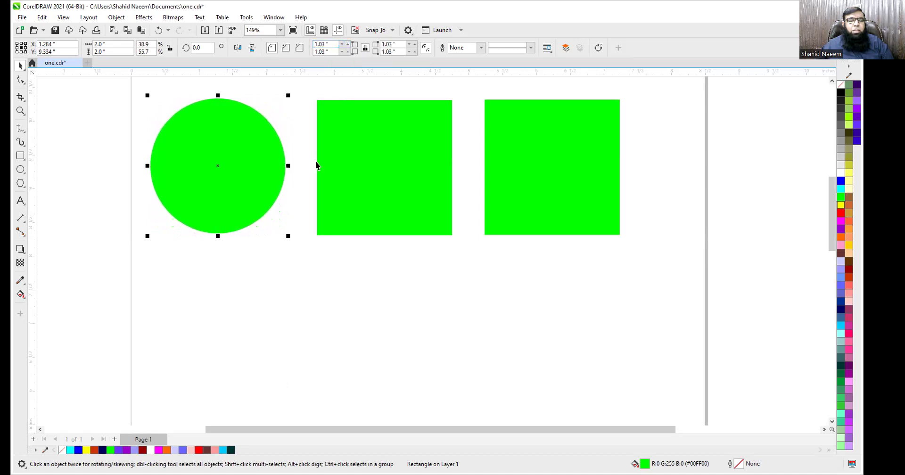
Lower the left shape's corner radius to 0.33 inches, set it to 0.2 inches and deselect the shape.
left_click(343, 46)
left_click(344, 46)
left_click(344, 47)
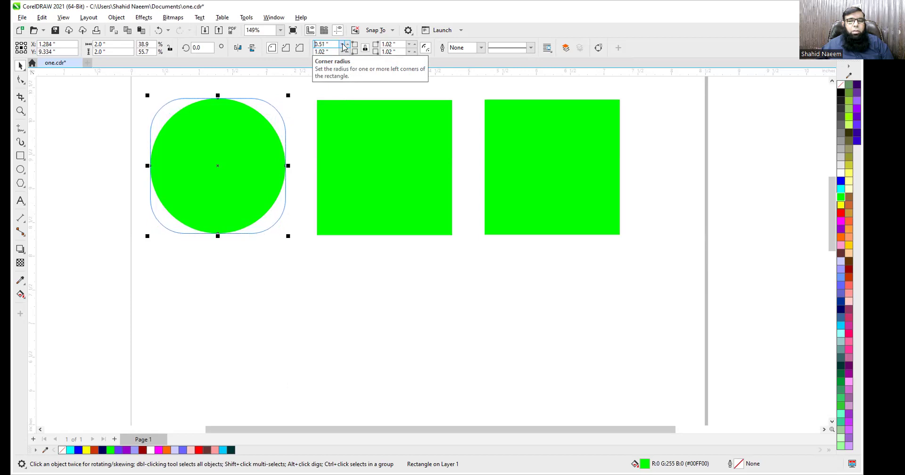
left_click(344, 46)
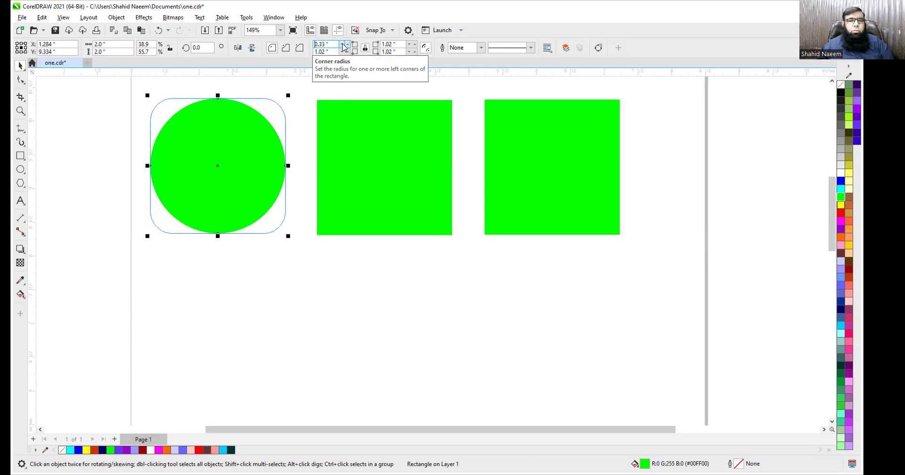
left_click(325, 44)
type(".2")
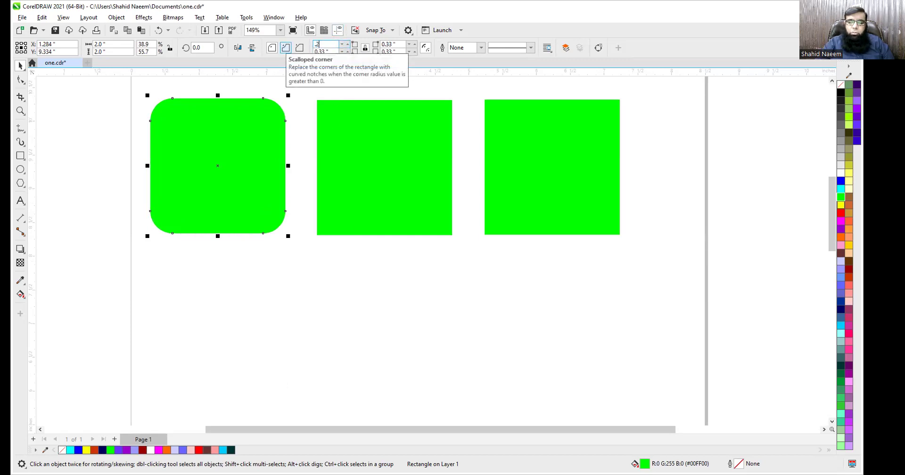
key("Return")
left_click(246, 285)
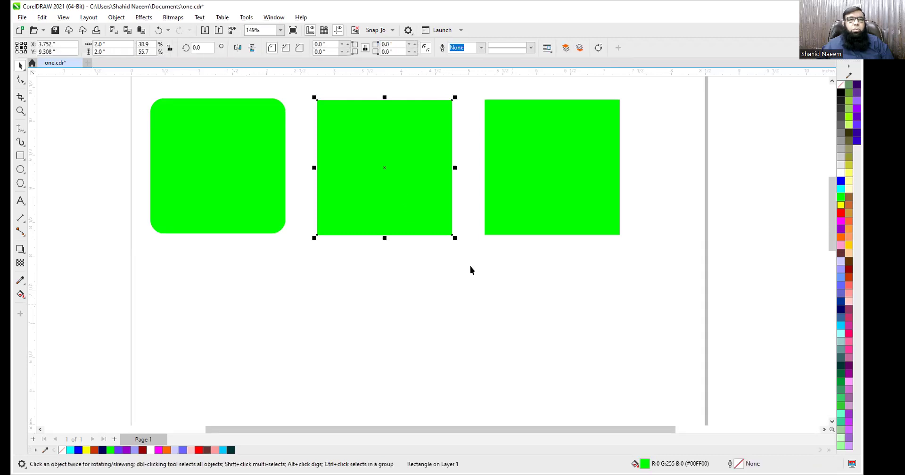
Set the middle square's corner radius to 1.0 inch to turn it into a circle.
left_click(321, 44)
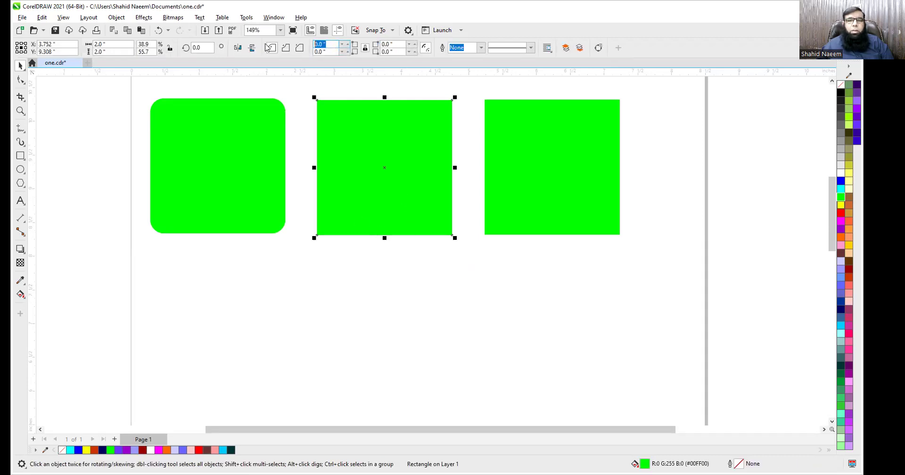
type("1")
key("Return")
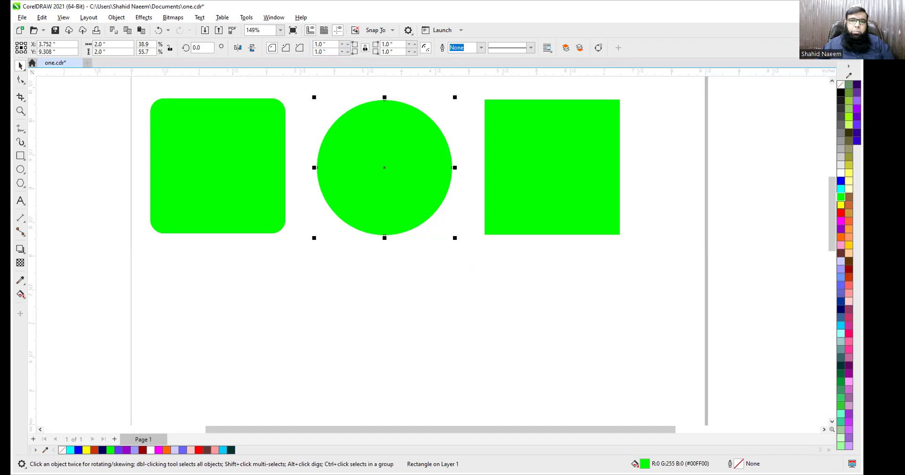
Set the middle shape's corner radius to 0.5 inches and change its corners to the scalloped type.
left_click(326, 44)
type(".5")
key("Return")
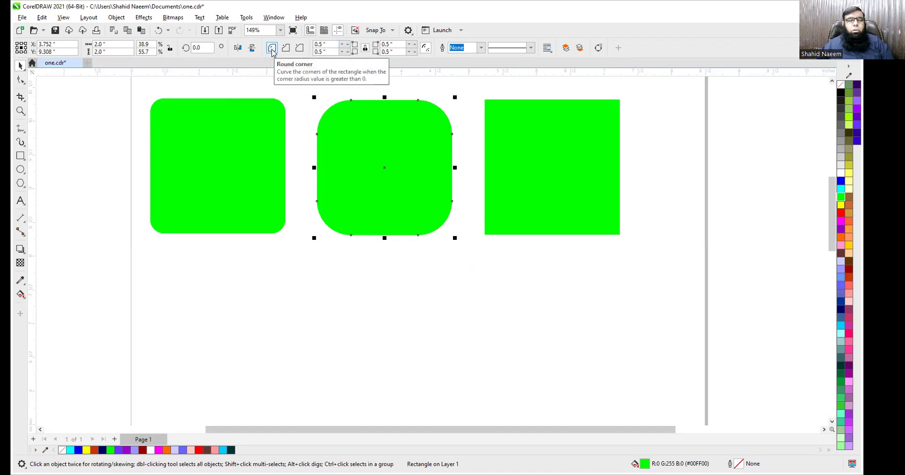
left_click(286, 49)
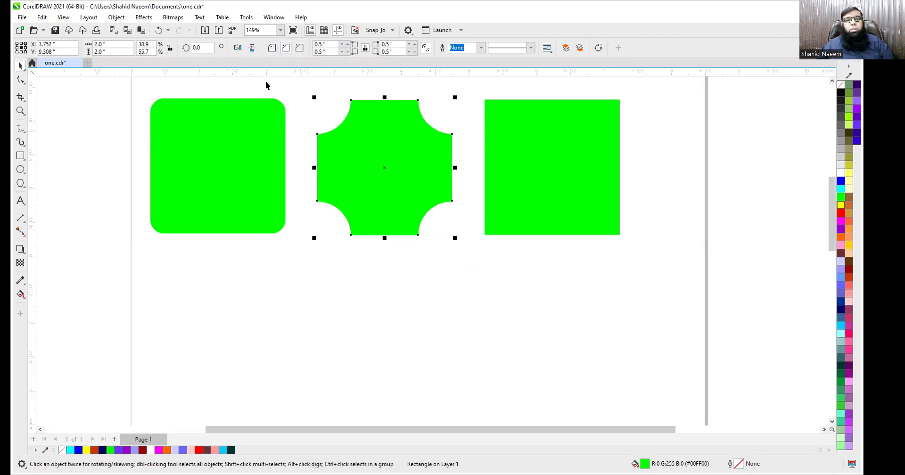
Set the right square's corner radius to 0.5 inches, change its corners to the chamfered type and deselect the shape.
left_click(513, 180)
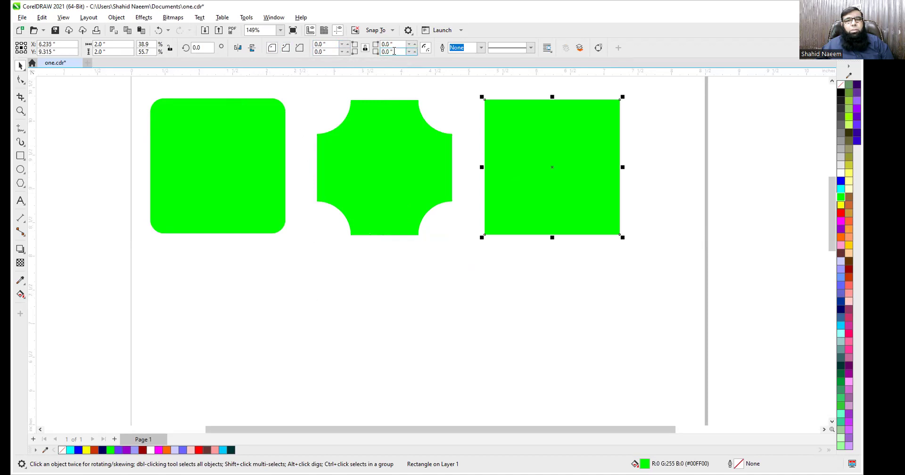
left_click(396, 44)
key("BackSpace")
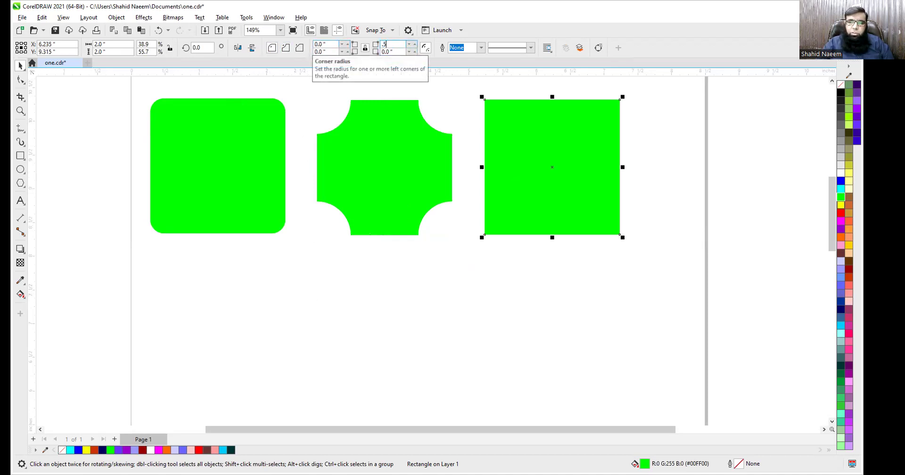
type(".5")
key("Return")
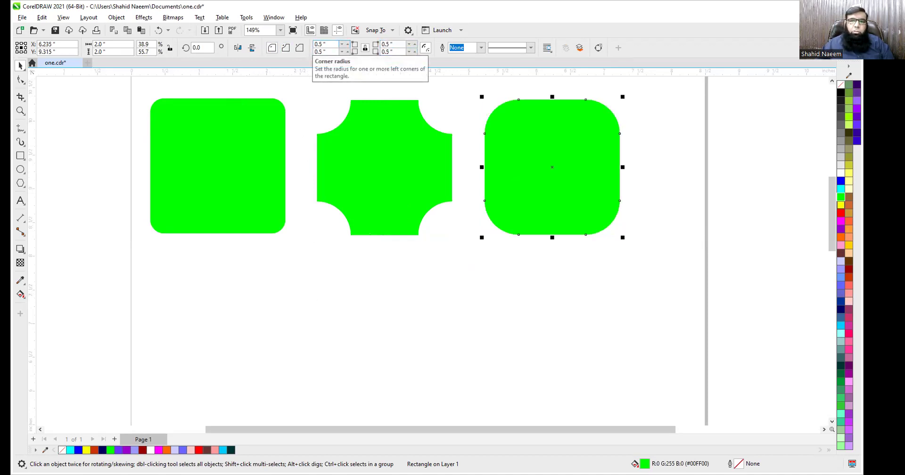
left_click(286, 48)
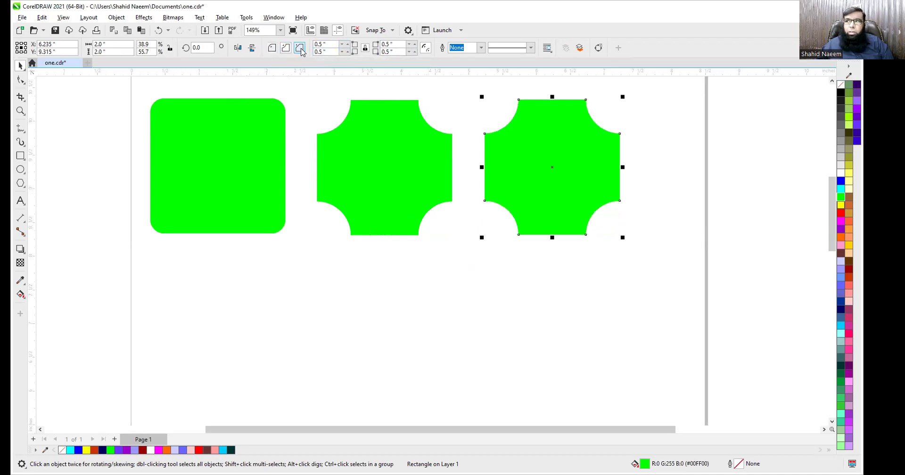
left_click(300, 48)
left_click(408, 269)
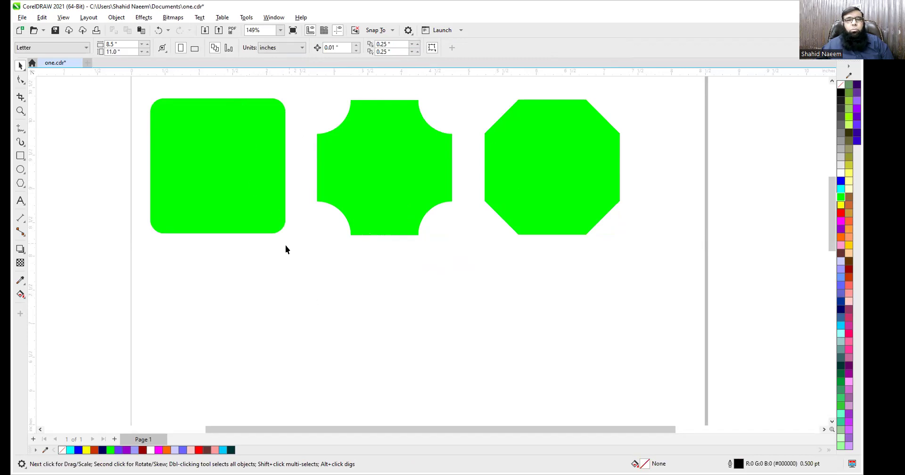
Try the scalloped and chamfered corner types on the left shape, return it to round corners and deselect it.
left_click(253, 193)
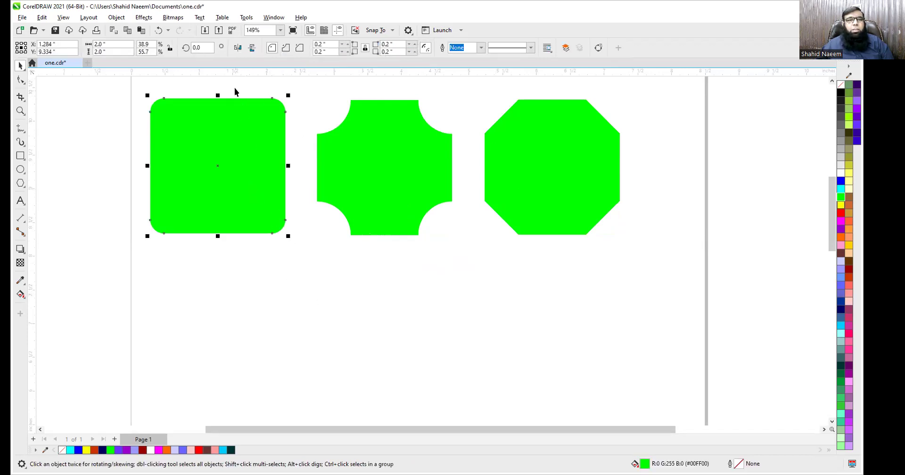
left_click(286, 48)
left_click(297, 50)
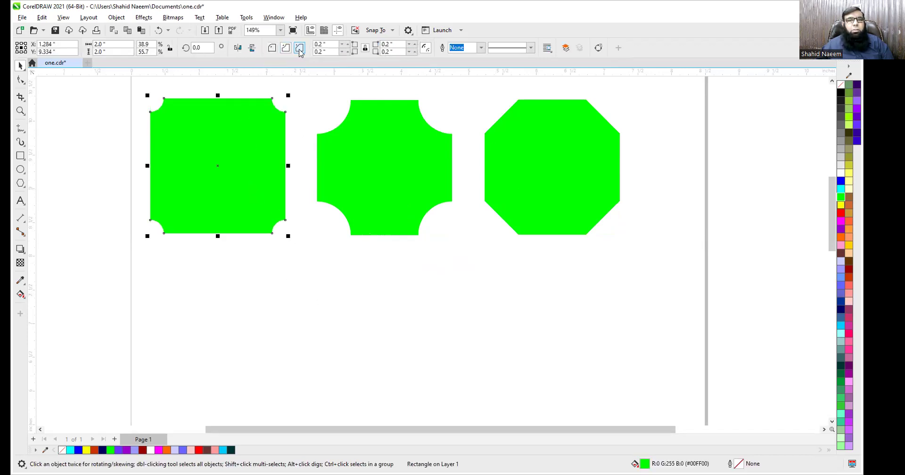
left_click(272, 47)
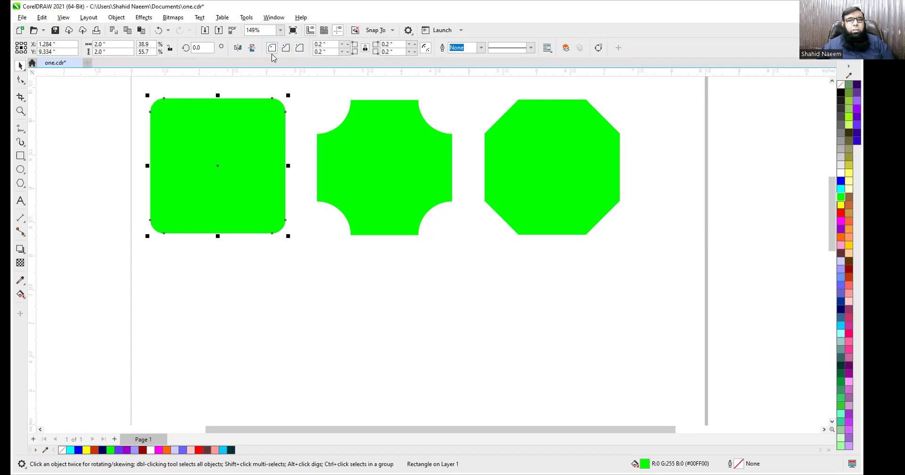
left_click(286, 48)
left_click(272, 48)
left_click(316, 313)
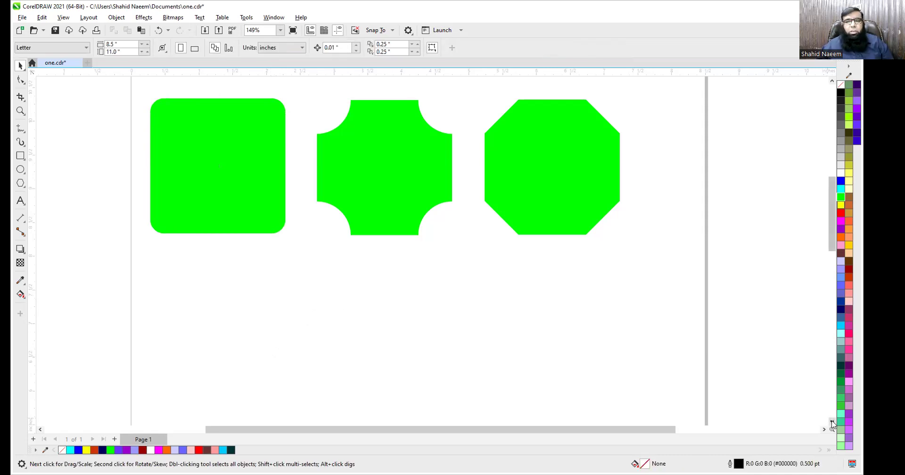
Draw a 2.0 by 2.0 inch square below the left shape, filled bright green and without an outline.
scroll(576, 362, "down", 2)
left_click(21, 155)
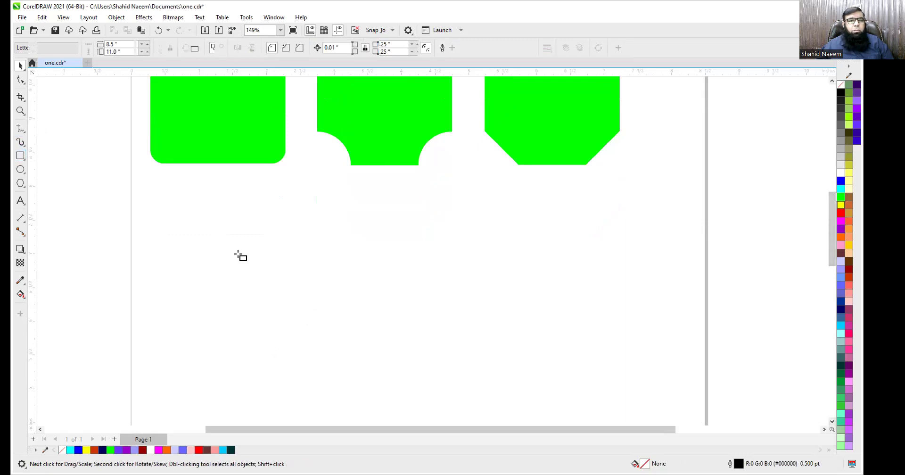
left_click_drag(179, 207, 273, 294)
left_click(104, 44)
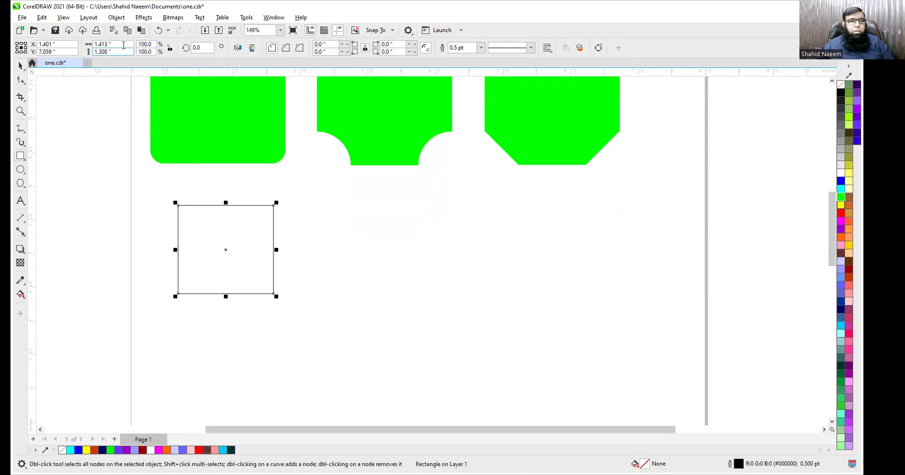
type("2")
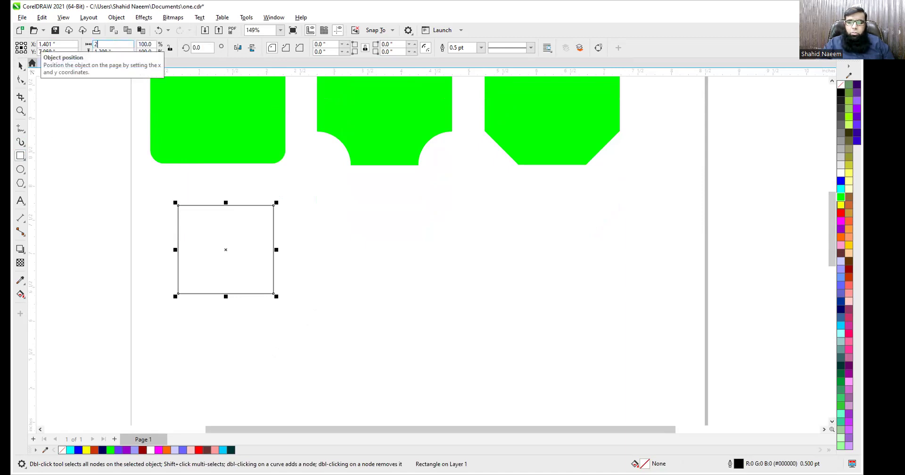
key("Return")
key("Tab")
type("2")
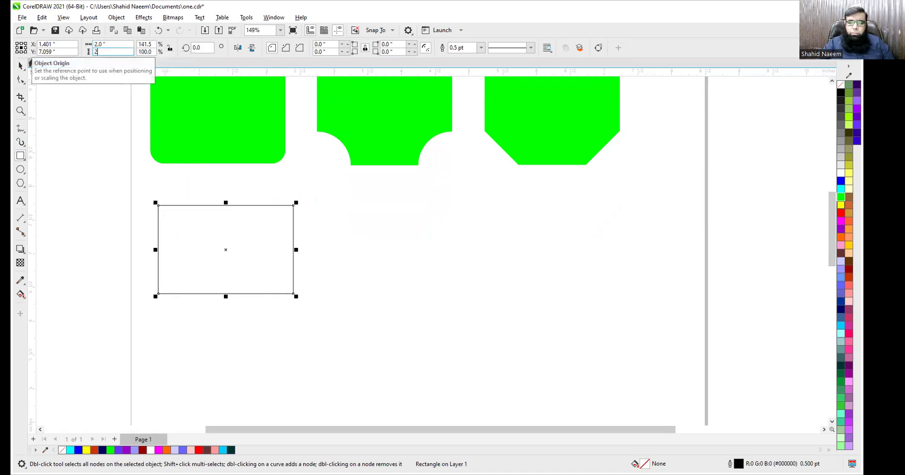
key("Return")
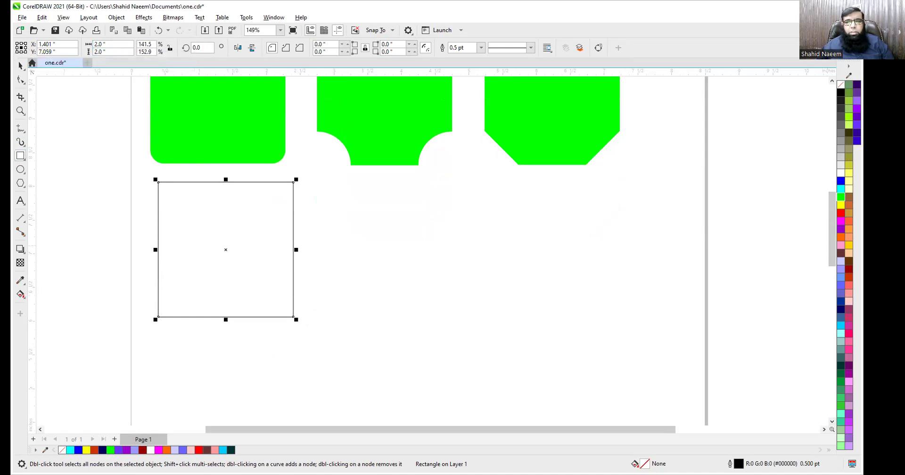
left_click(841, 197)
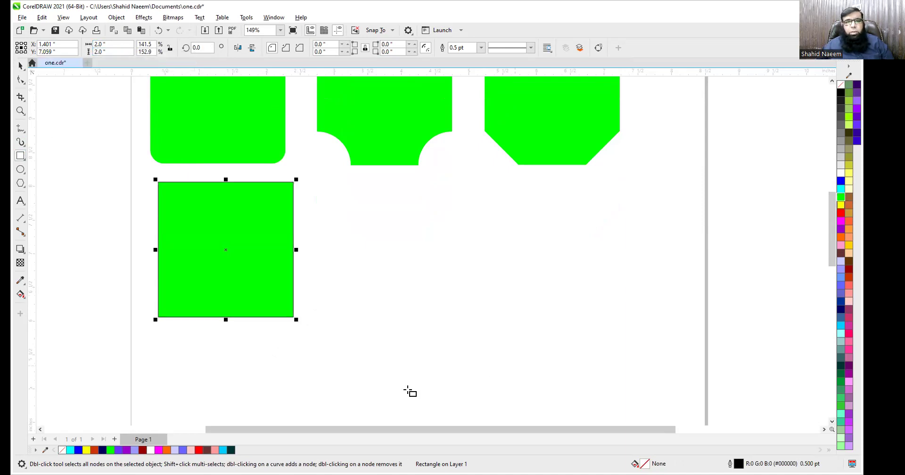
right_click(841, 85)
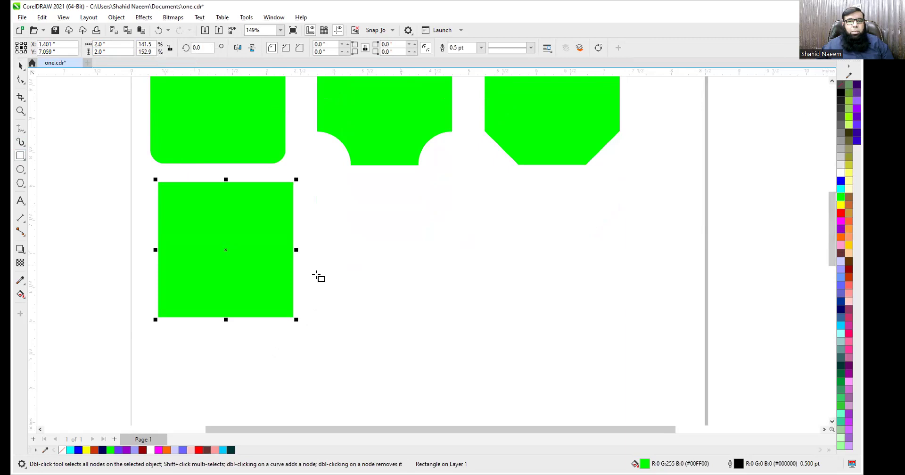
Round only the new square's upper-right and lower-left corners with a 0.3 inch radius and deselect it.
scroll(231, 292, "up", 2)
scroll(234, 293, "down", 1)
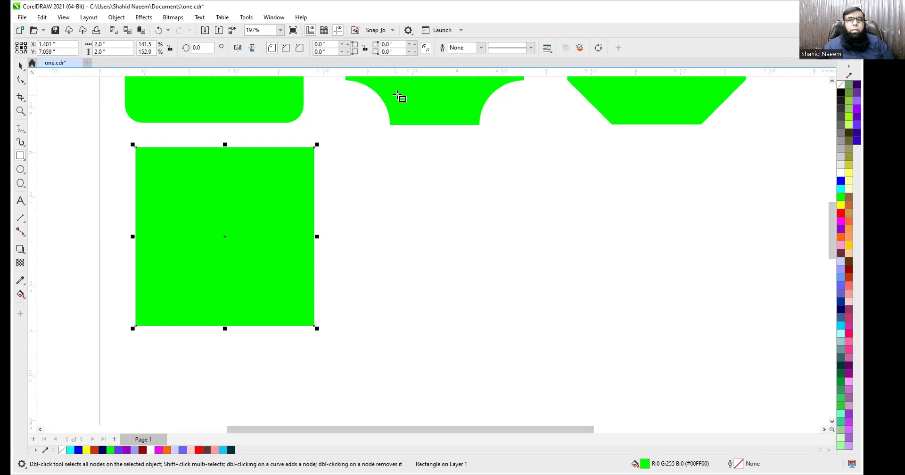
left_click(396, 45)
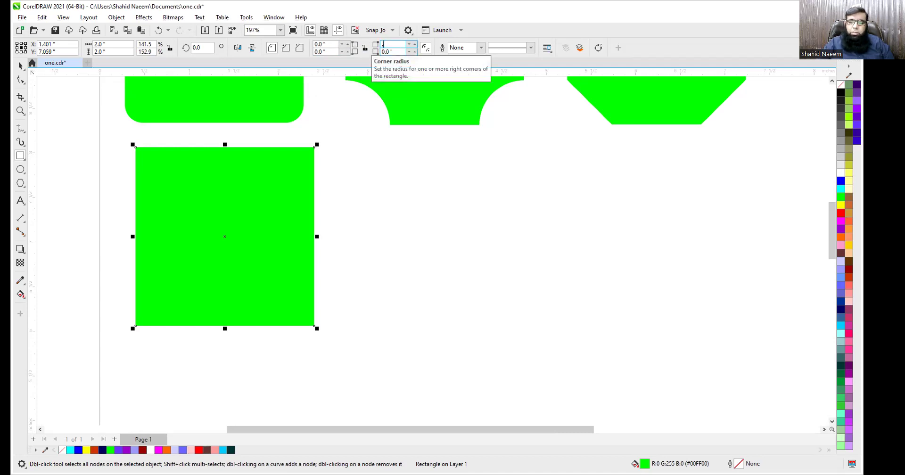
key("Return")
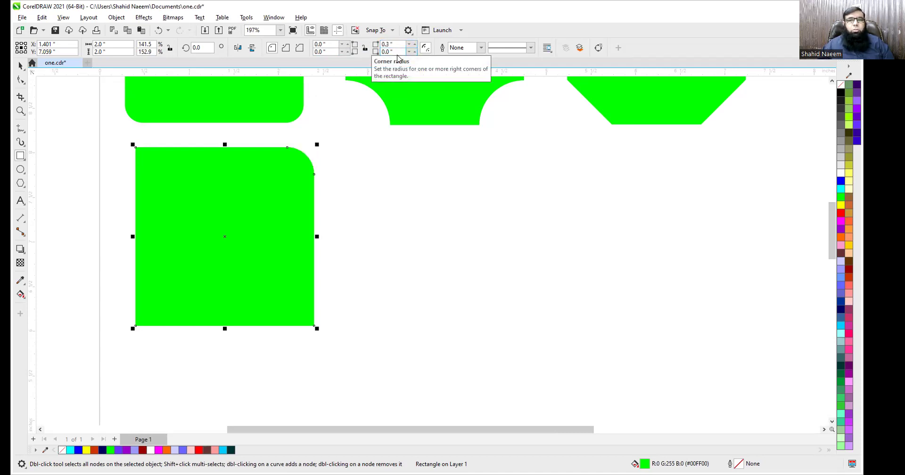
left_click(336, 52)
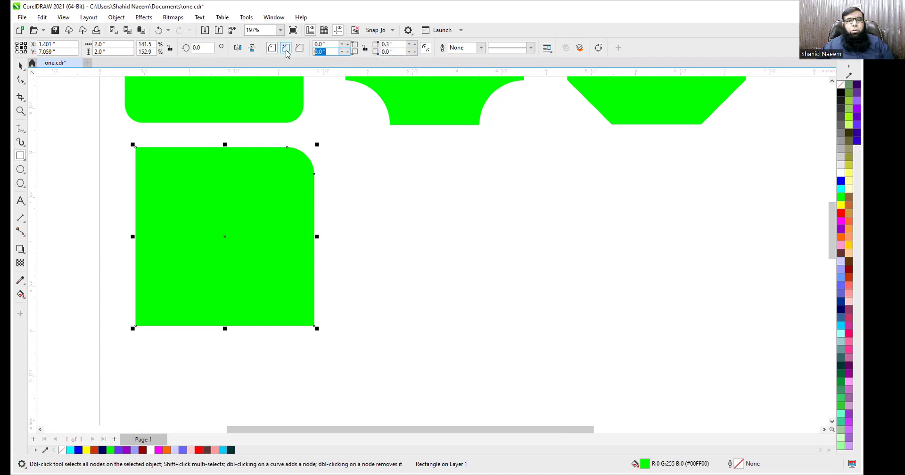
type(".3")
key("Return")
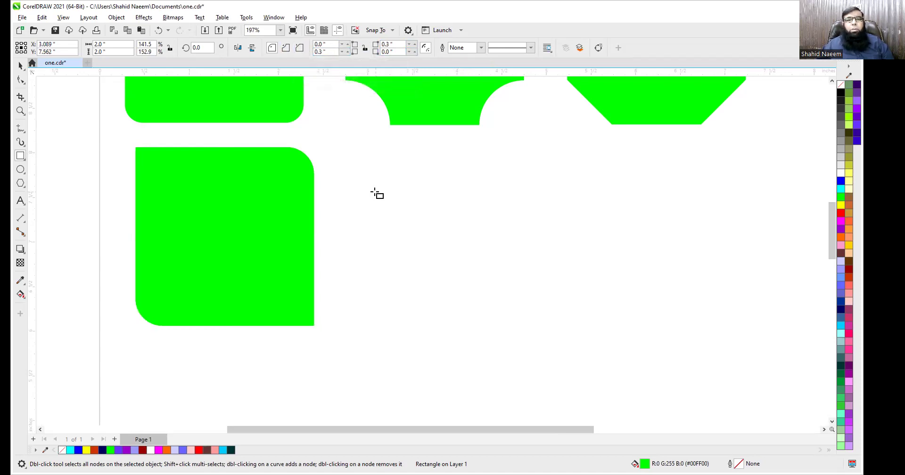
key("Escape")
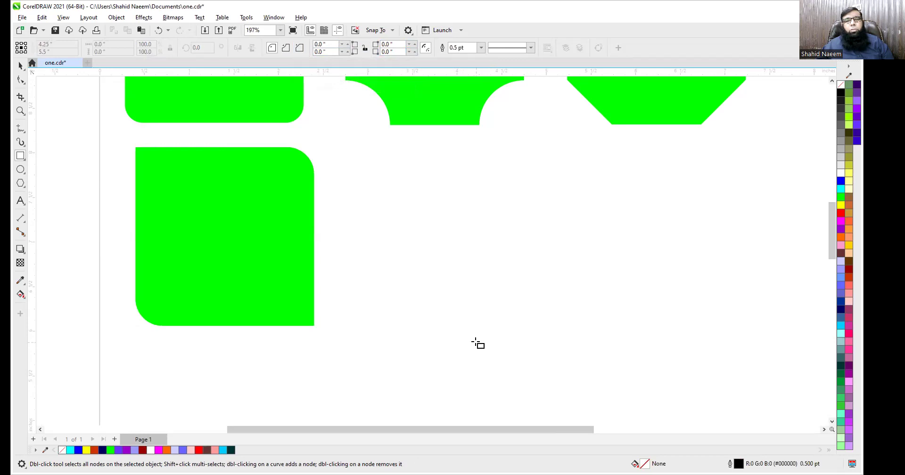
Set the new shape's upper-right corner radius to 0.8 and 1.0 inch in turn, and its lower-left radius to 1.0 inch.
left_click(20, 67)
left_click(201, 235)
left_click(396, 43)
key("BackSpace")
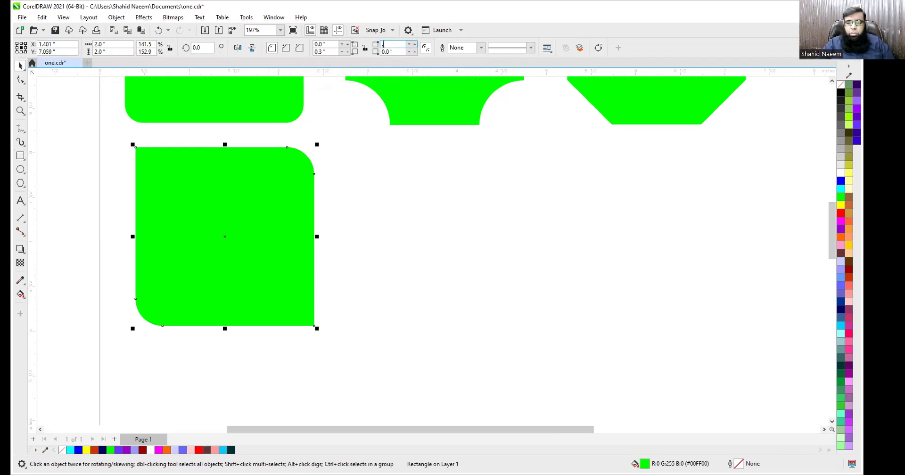
type(".8")
key("Return")
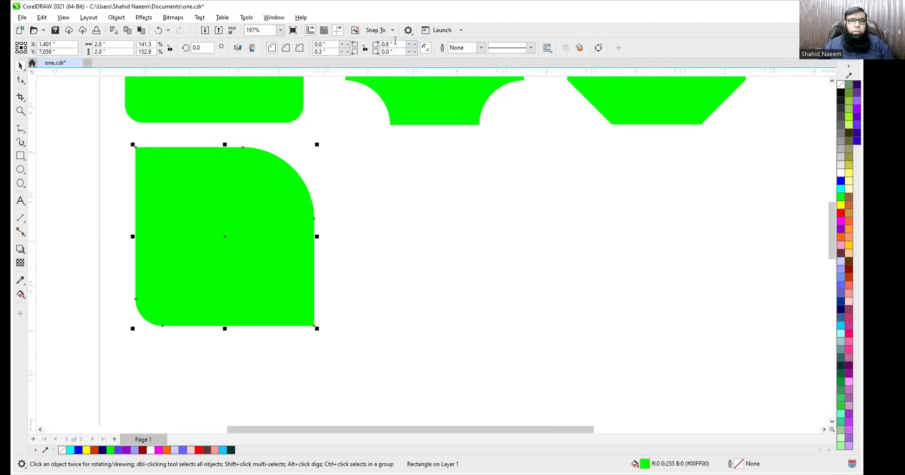
type("1")
key("Return")
left_click(325, 51)
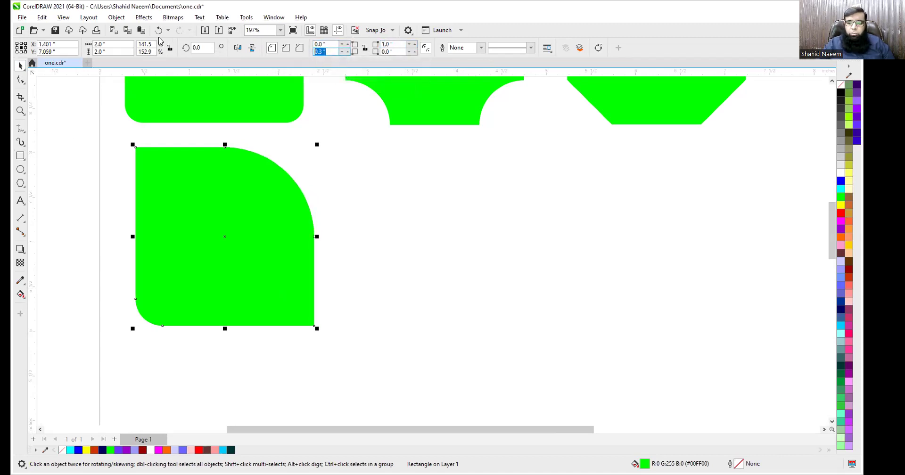
type("1")
key("Return")
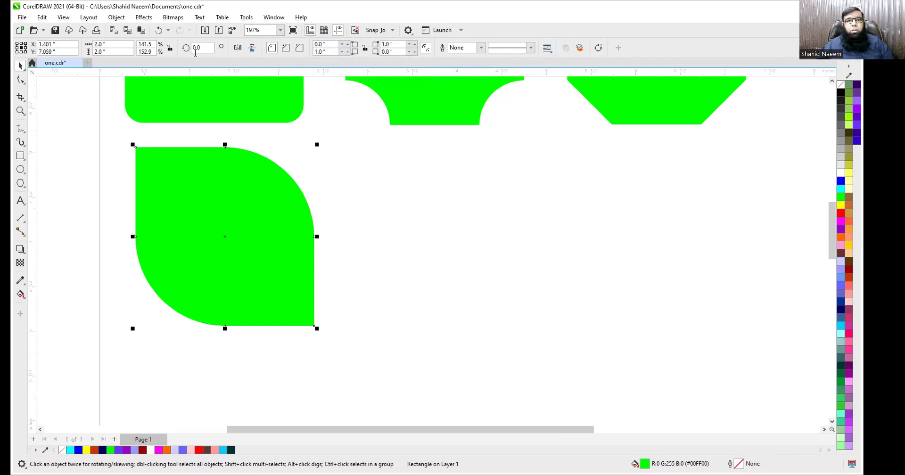
Raise the lower-left corner radius gradually to 1.5 inches and set the upper-right one to 1.5 inches, forming a leaf.
left_click(346, 52)
left_click(346, 52)
left_click(346, 52)
left_click(346, 52)
left_click(347, 52)
left_click(346, 51)
left_click(346, 52)
left_click(347, 52)
left_click(346, 51)
left_click(346, 52)
left_click(347, 52)
left_click(346, 52)
left_click(346, 52)
left_click(346, 52)
left_click(346, 52)
left_click(346, 52)
left_click(346, 52)
left_click(346, 52)
left_click(347, 52)
left_click(346, 52)
left_click(346, 52)
left_click(346, 52)
left_click(347, 52)
left_click(392, 43)
type("1.5")
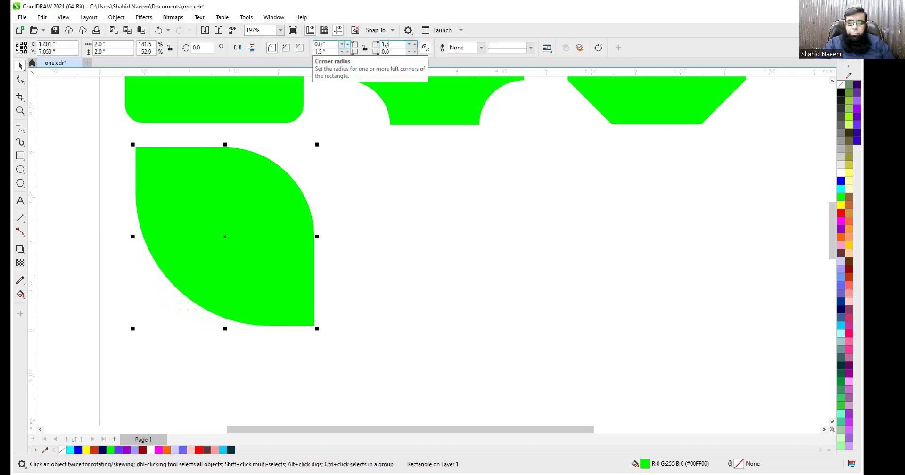
key("Return")
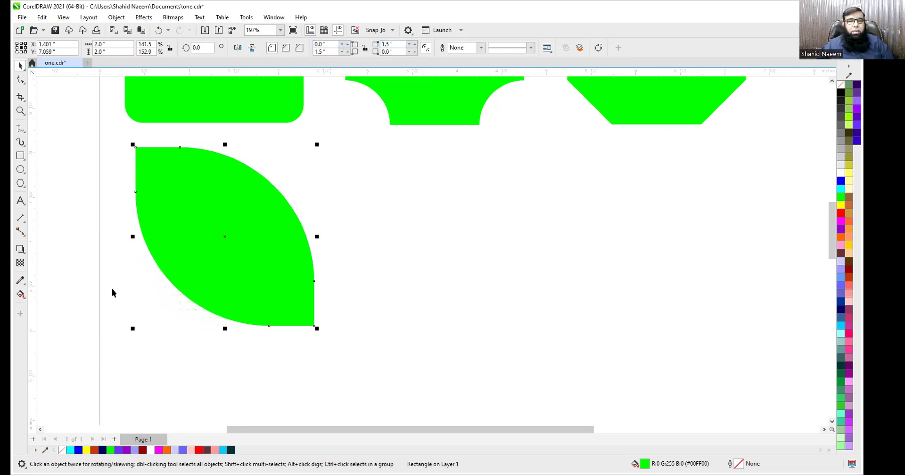
Copy the leaf, mirror the copy horizontally and place the two leaves side by side with a narrow gap.
scroll(505, 321, "down", 2)
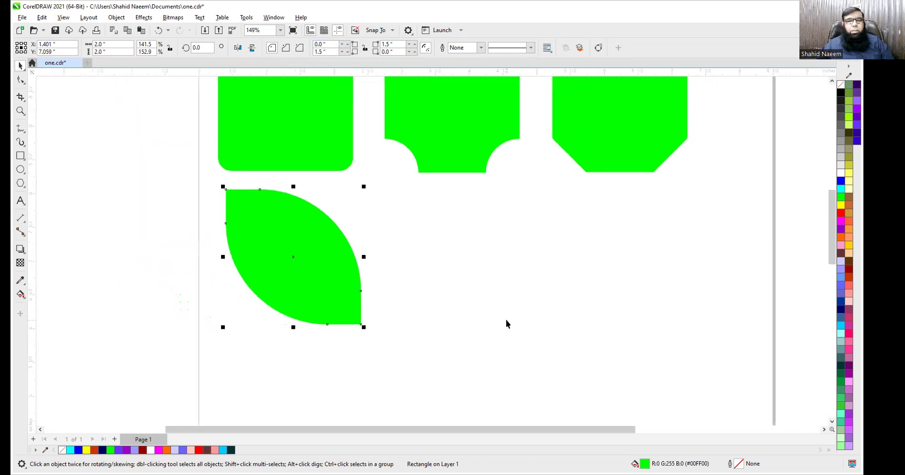
left_click_drag(294, 257, 462, 279)
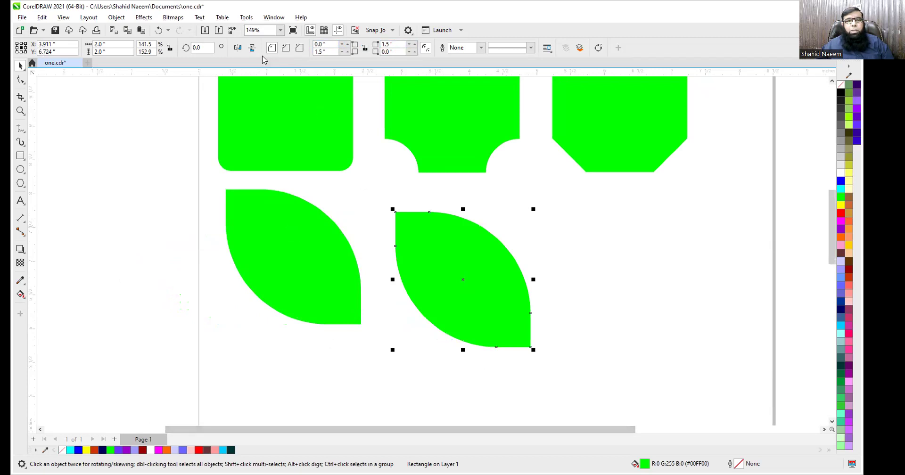
left_click(237, 50)
left_click_drag(457, 327, 579, 334)
left_click_drag(336, 311, 450, 325)
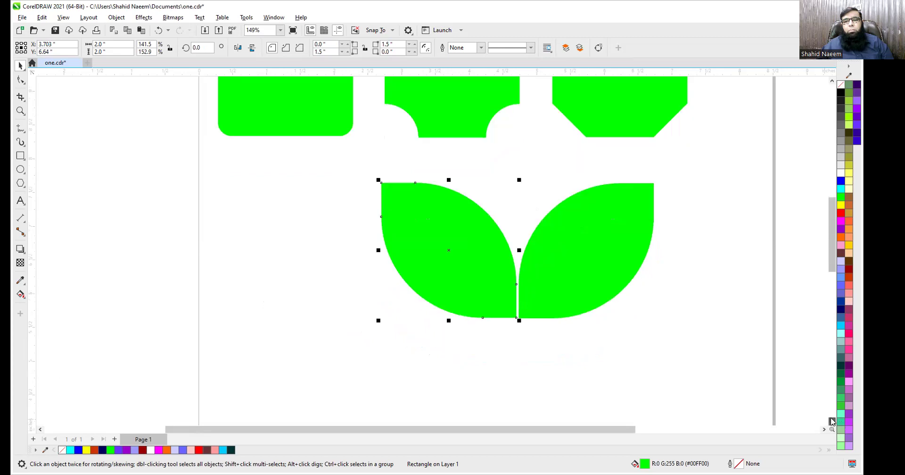
Copy the pair of leaves, mirror the copy vertically and place it directly beneath the original pair to form a four-petal flower.
scroll(832, 421, "down", 2)
left_click(709, 138)
left_click_drag(253, 304, 253, 303)
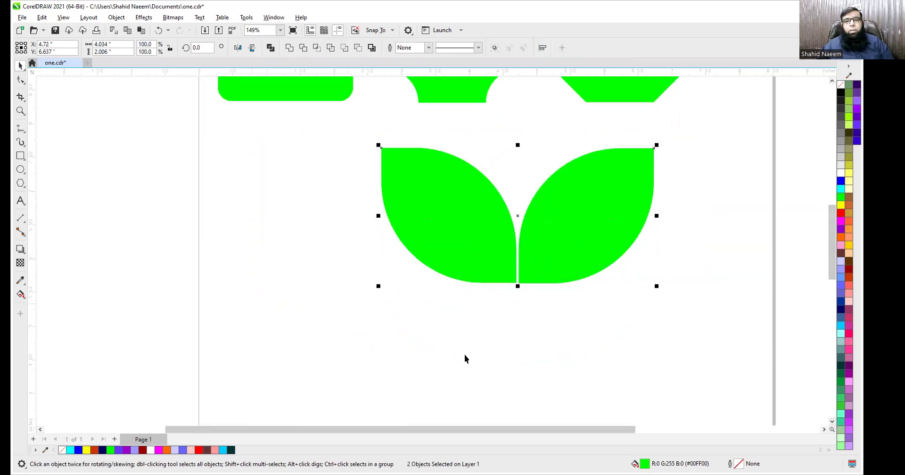
left_click_drag(592, 255, 298, 340)
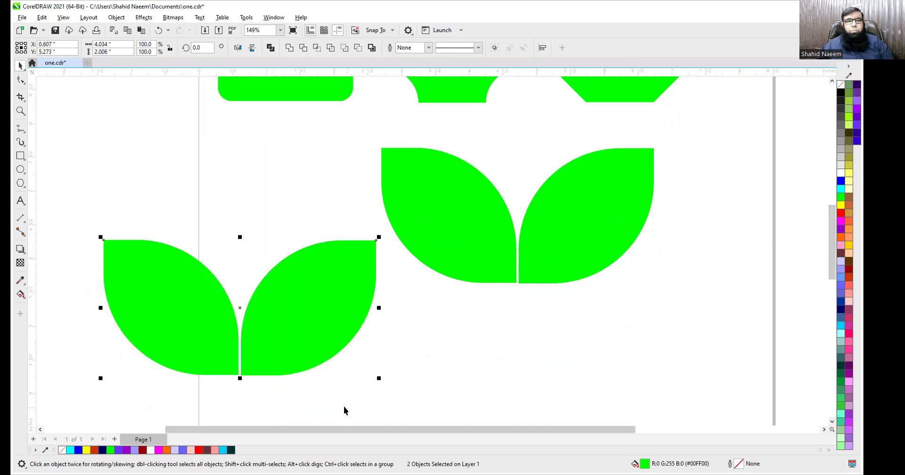
left_click(252, 50)
left_click_drag(225, 312, 502, 357)
left_click(140, 371)
scroll(252, 324, "down", 1)
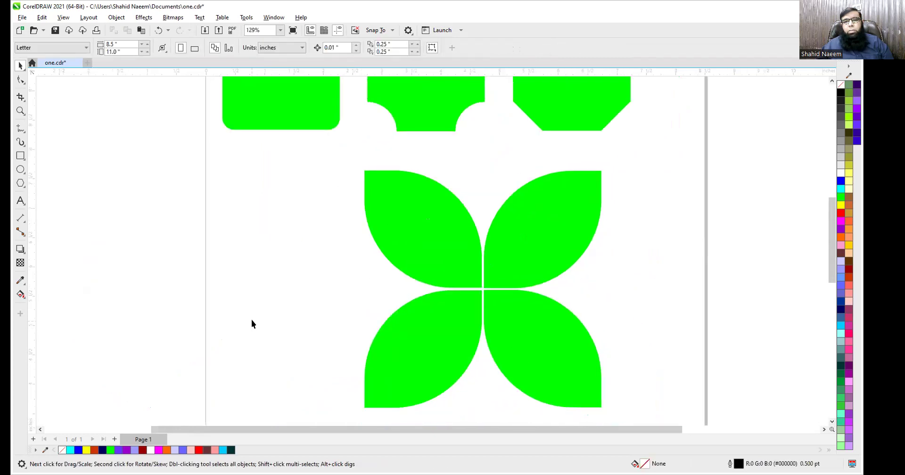
scroll(251, 324, "down", 1)
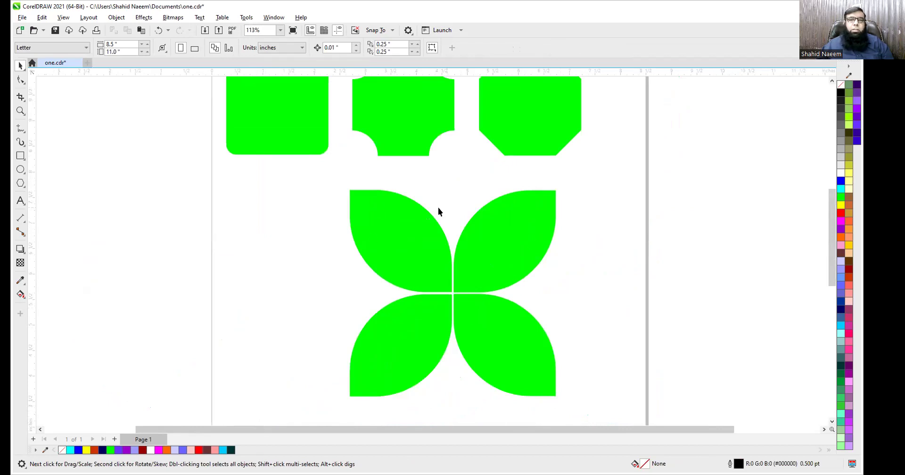
Draw a square on the page's left edge beside the flower and size it exactly 2.0 by 2.0 inches.
left_click(832, 83)
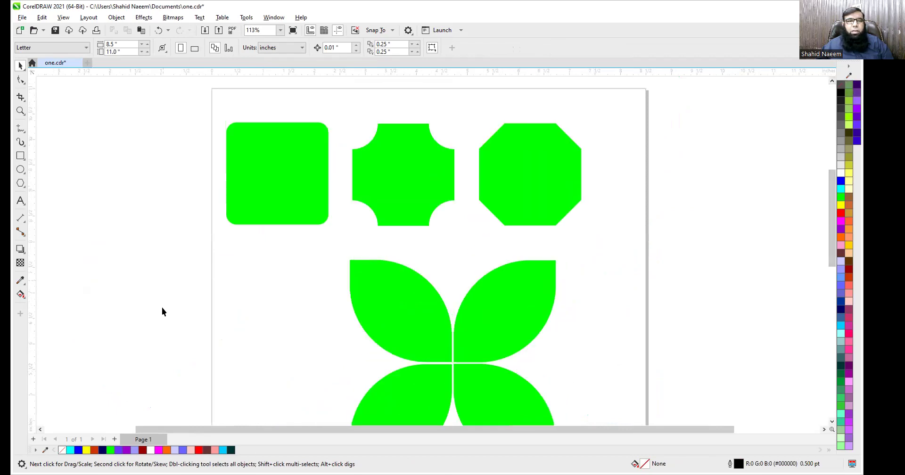
left_click(20, 156)
left_click_drag(170, 235, 290, 358)
double_click(122, 45)
type("2.0")
key("Return")
double_click(113, 51)
type("2.0")
key("Return")
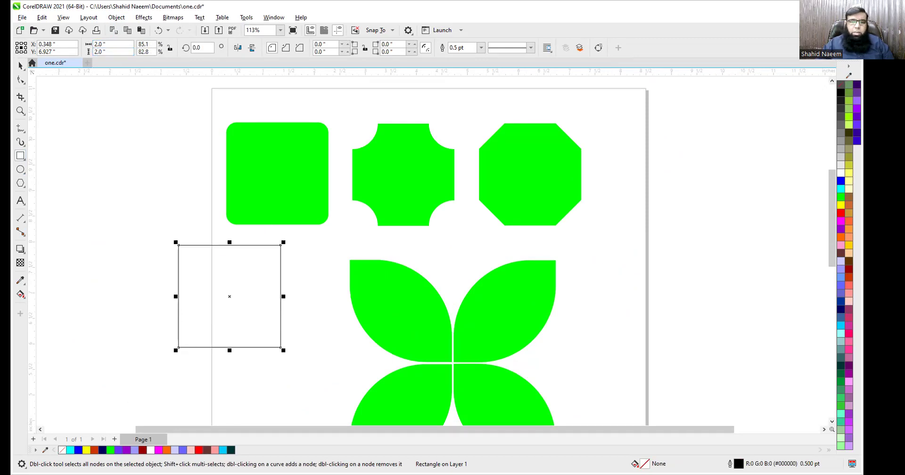
Fill the new square dark blue, replace the fill with yellow, and remove the square's outline.
left_click(842, 310)
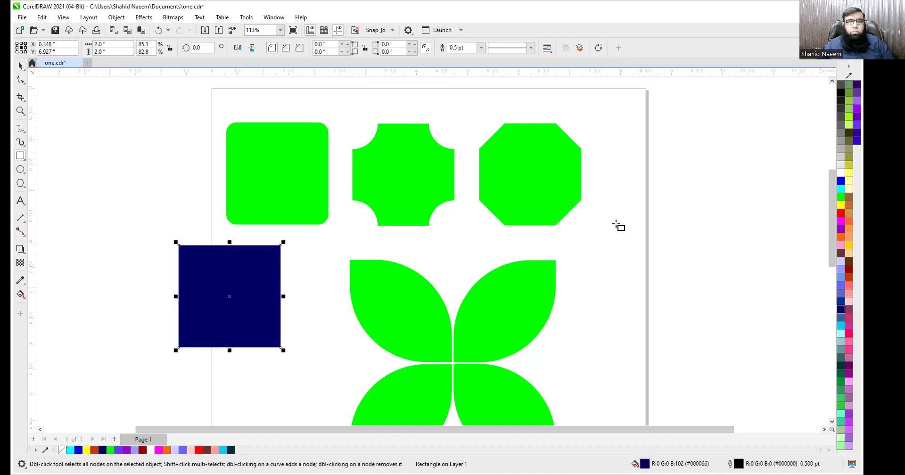
scroll(129, 295, "up", 3)
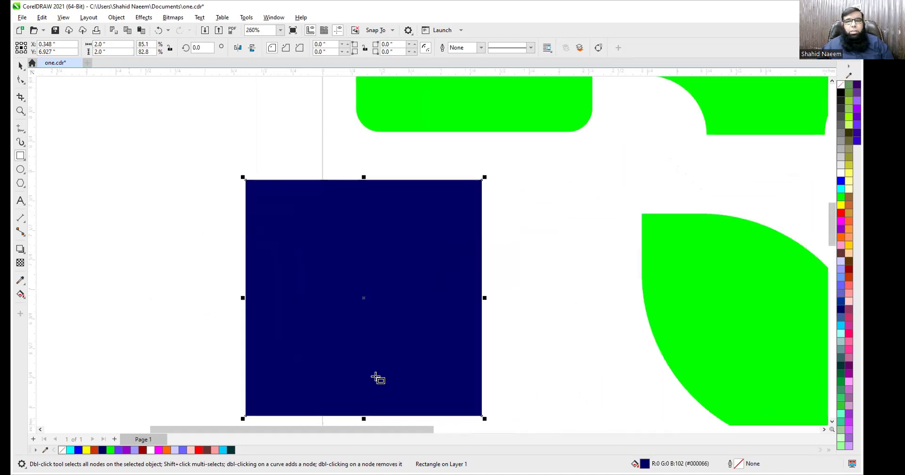
left_click(833, 421)
left_click(832, 421)
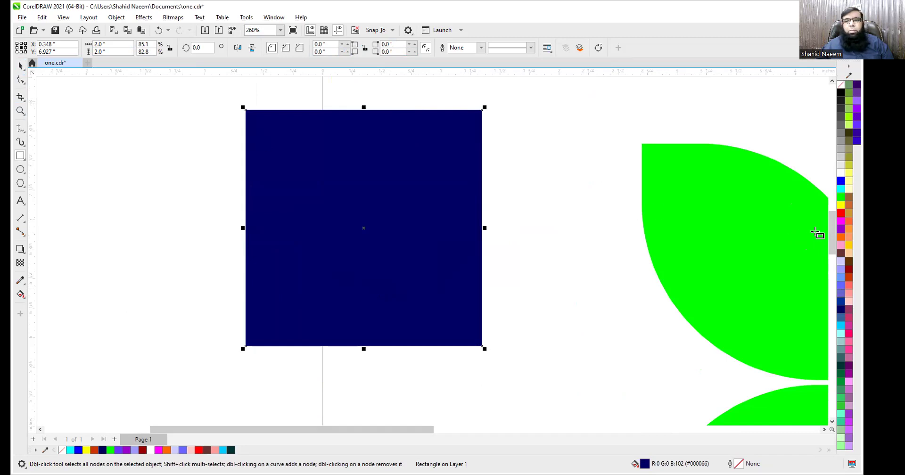
left_click(842, 205)
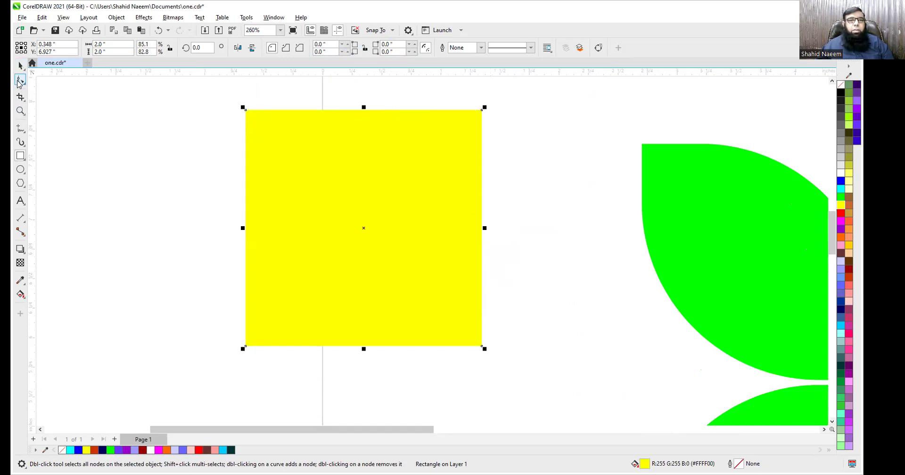
Try rounding all four corners of the yellow square to about 0.58 inch with the Shape tool, and undo it.
left_click(19, 83)
left_click(49, 80)
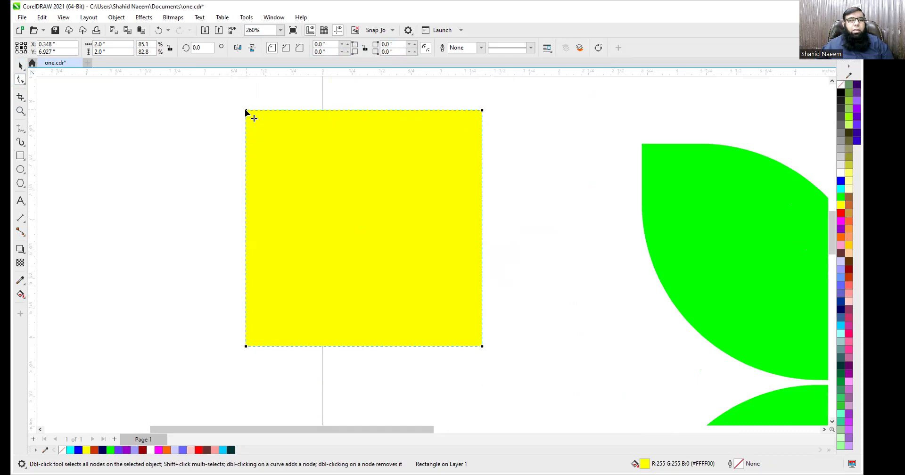
left_click_drag(246, 110, 313, 113)
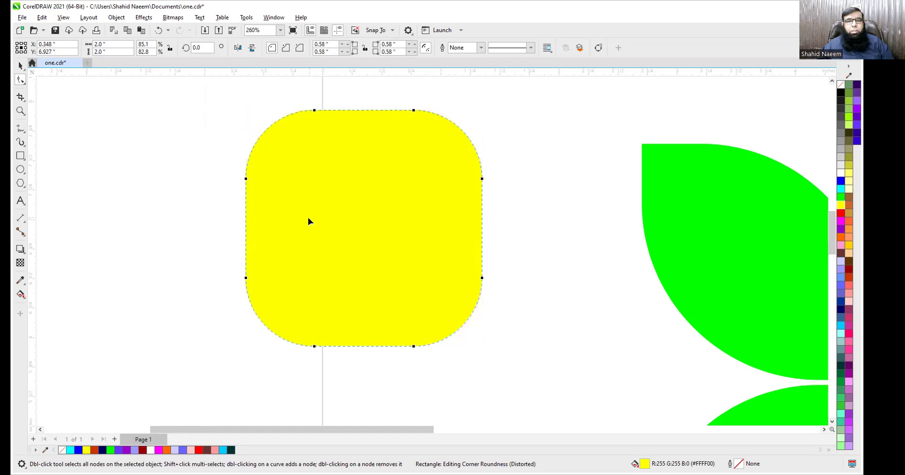
key("ctrl+z")
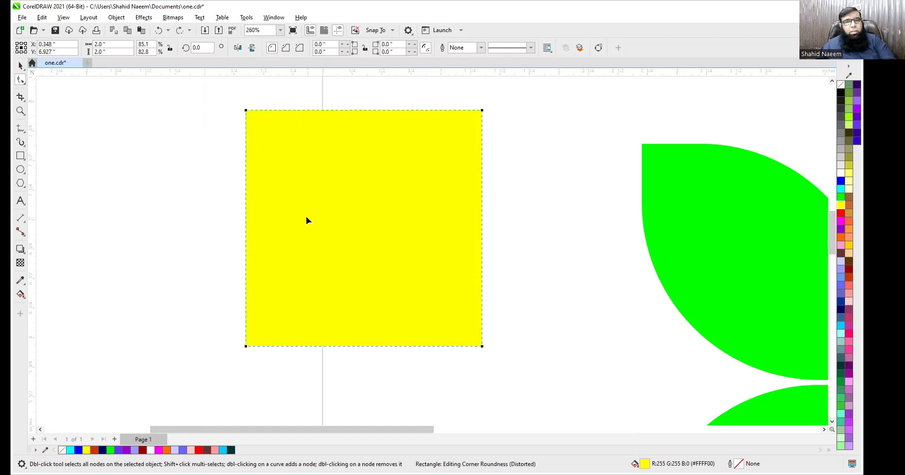
Reshape only the yellow square's upper-left corner to a 1.0 inch radius and change it to a scalloped corner.
left_click(235, 105)
left_click(244, 111)
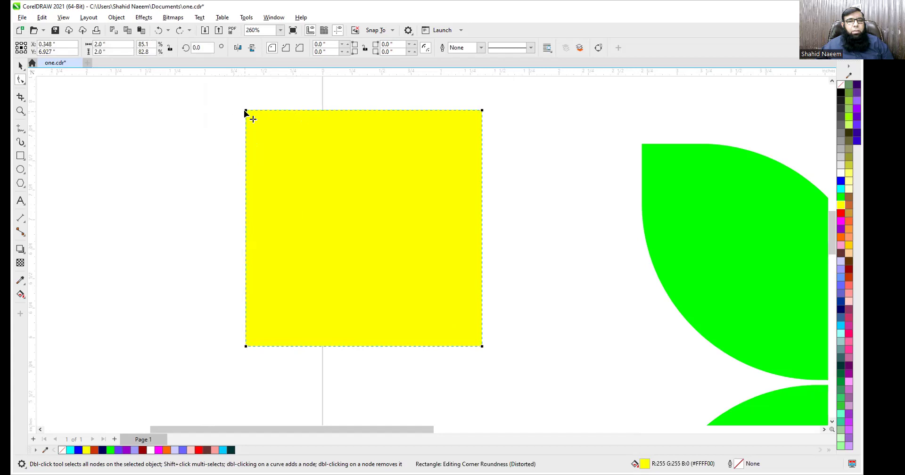
left_click_drag(246, 111, 364, 129)
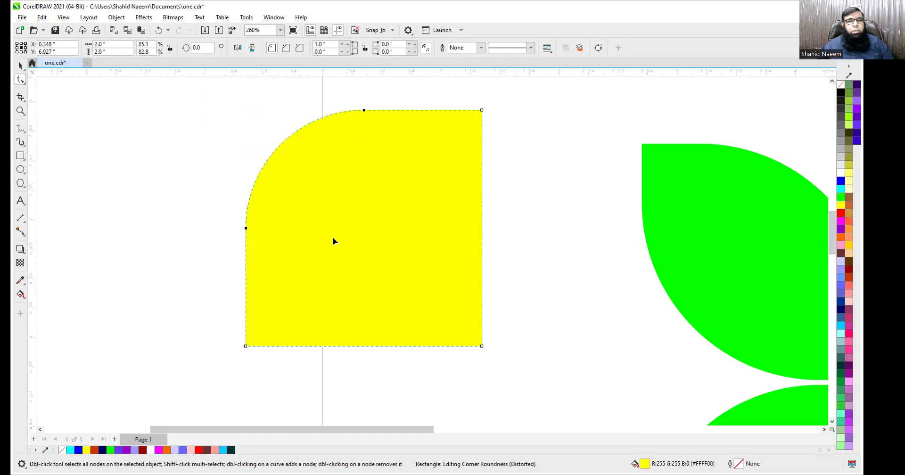
left_click(286, 48)
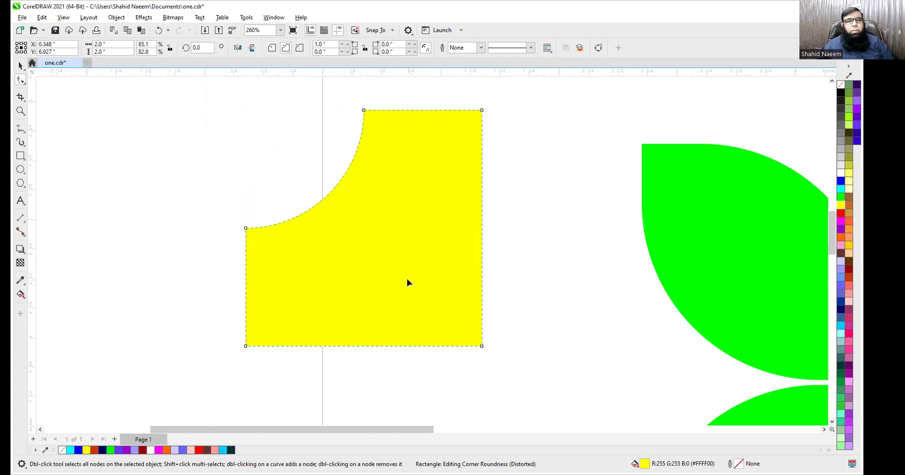
Copy the scalloped yellow shape, leave a narrow gap between the two, and mirror the right-hand one horizontally.
left_click(20, 65)
left_click(387, 260)
scroll(388, 261, "down", 5)
left_click_drag(389, 263, 341, 256)
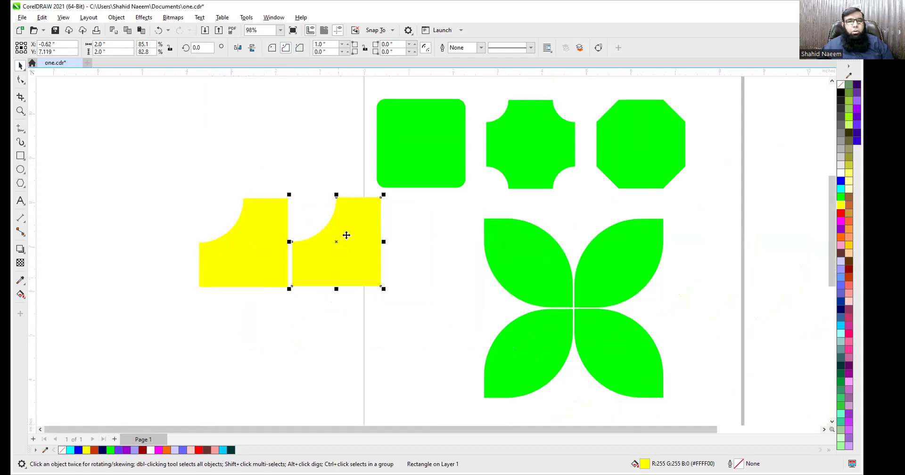
left_click(237, 48)
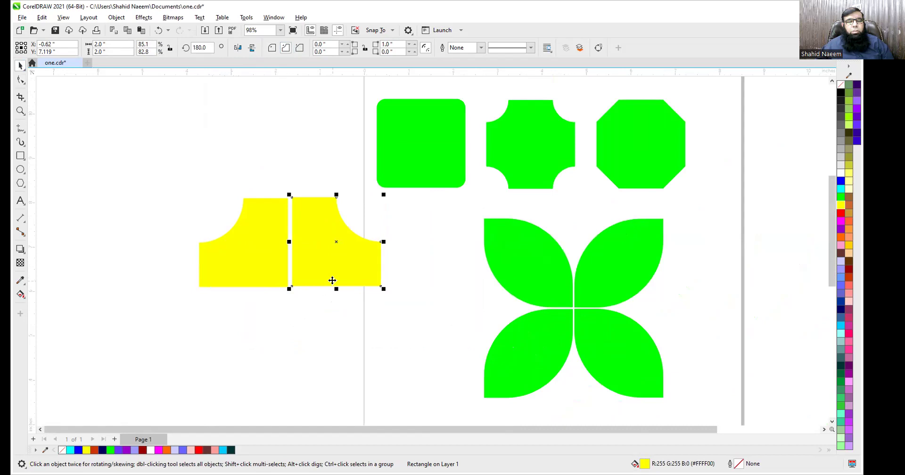
Select both yellow shapes and duplicate the pair vertically with a narrow gap between the two pairs.
left_click_drag(189, 187, 384, 343)
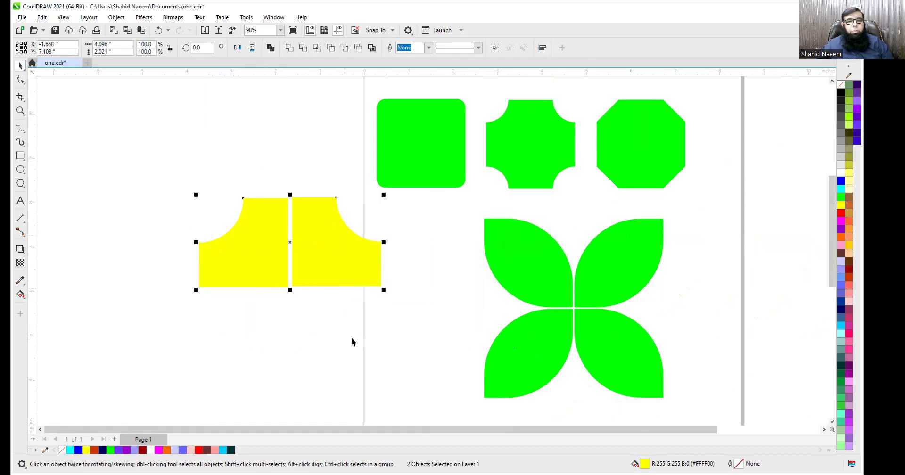
scroll(352, 342, "down", 2)
left_click(833, 422)
left_click(833, 422)
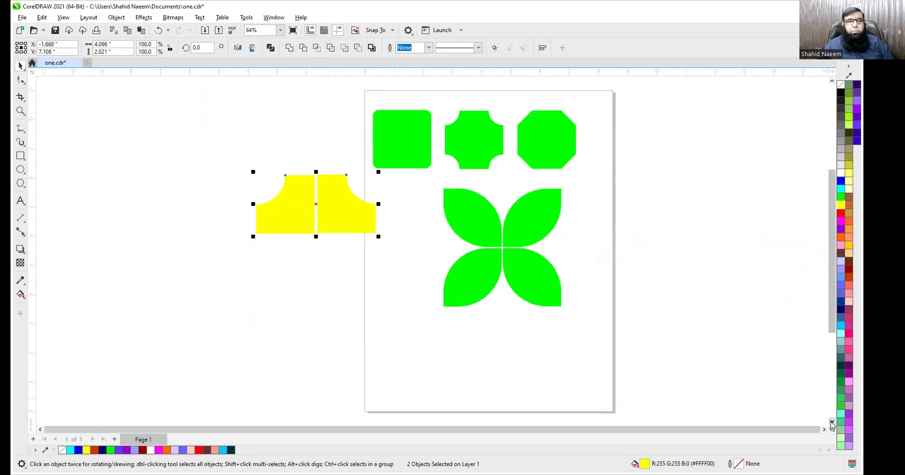
left_click(832, 423)
left_click(312, 220)
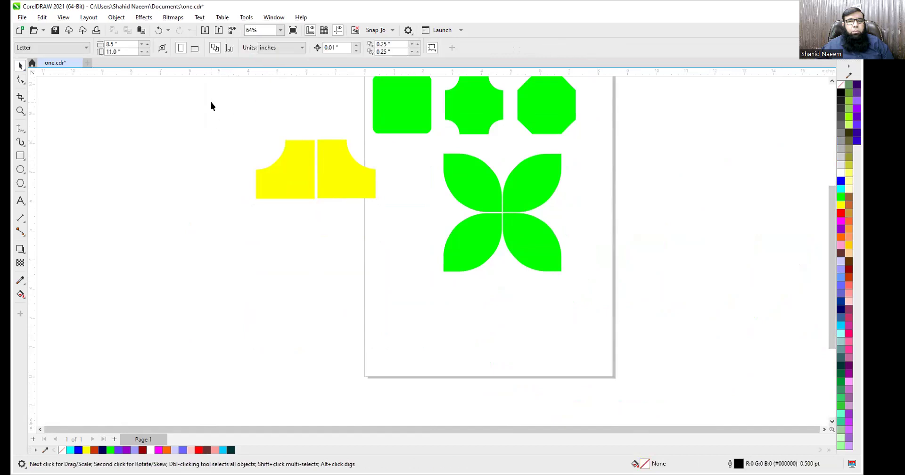
left_click_drag(396, 225, 396, 224)
left_click_drag(344, 182, 346, 245)
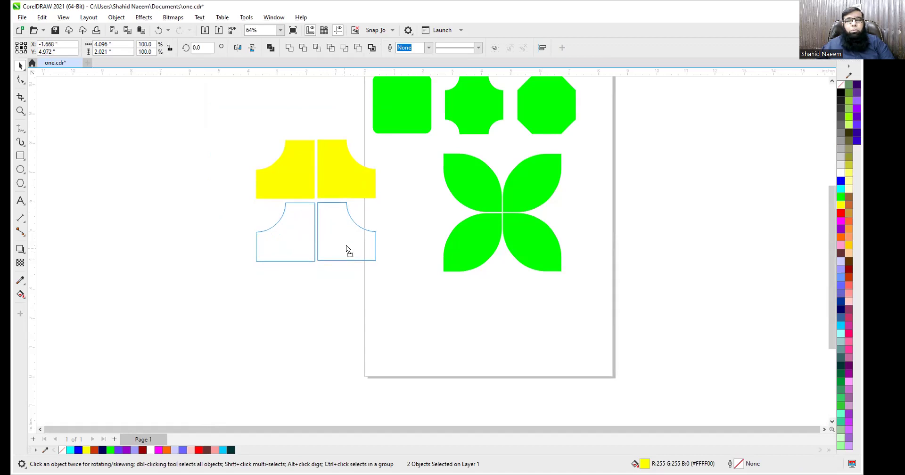
left_click_drag(347, 245, 323, 179)
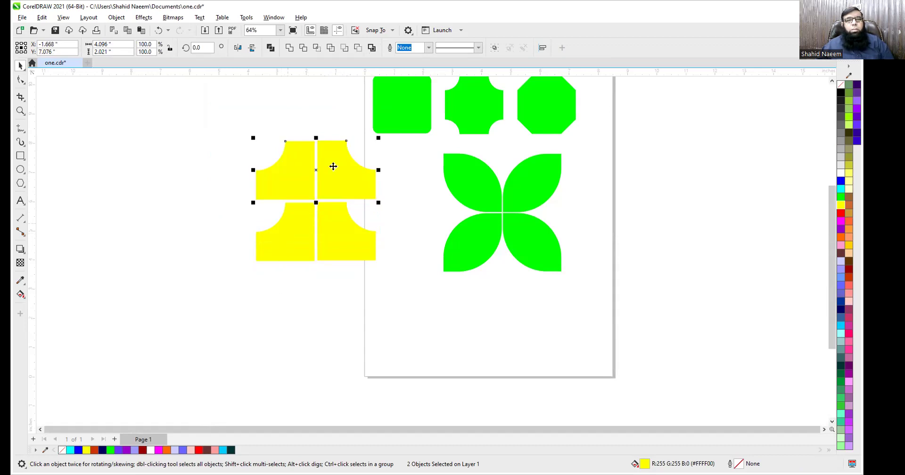
Move the upper yellow pair beneath the other pair and mirror it vertically to form a symmetrical four-piece design.
left_click_drag(317, 170, 318, 292)
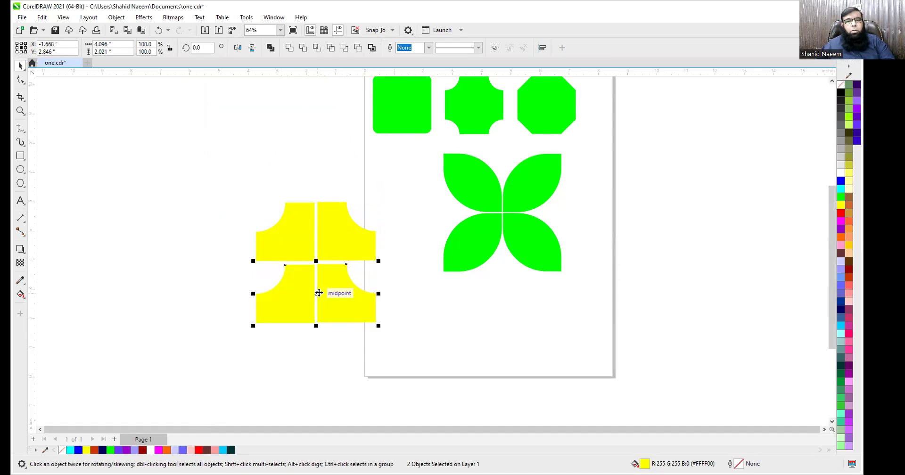
left_click(251, 48)
left_click(147, 303)
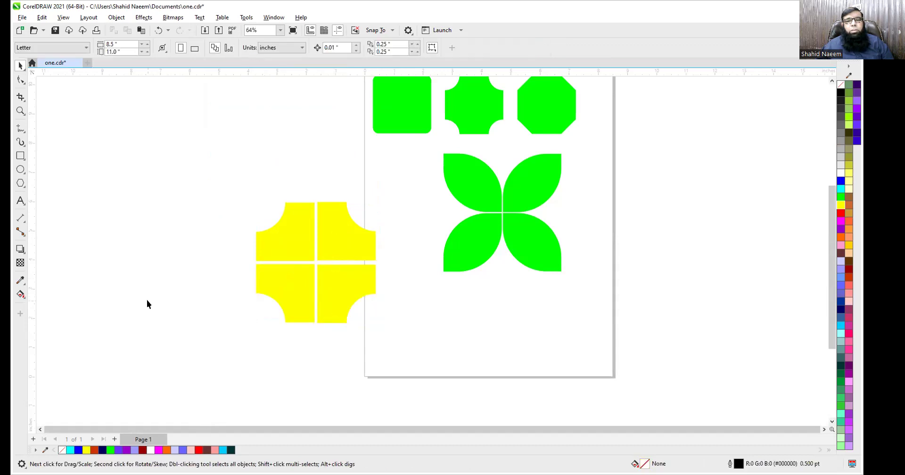
Fill the upper-left piece red, the lower-right cyan, the upper-right dark red and the lower-left dark teal.
left_click(276, 248)
left_click(843, 216)
left_click(338, 279)
left_click(841, 190)
left_click(365, 236)
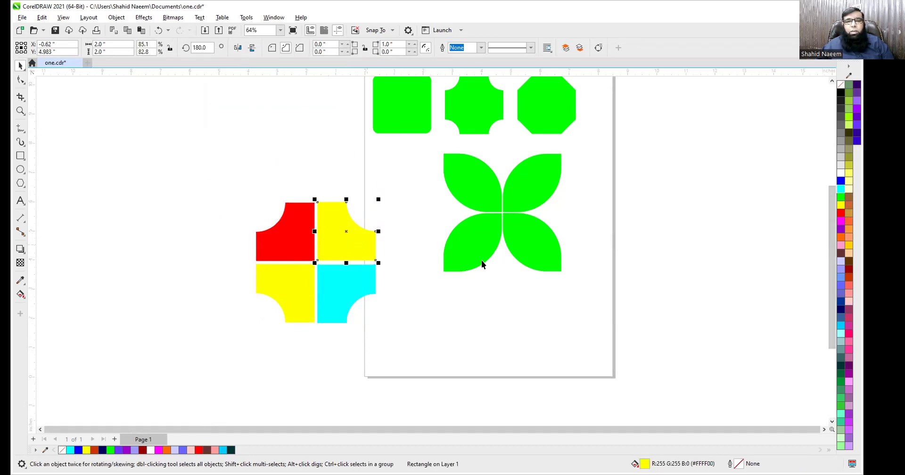
left_click(849, 270)
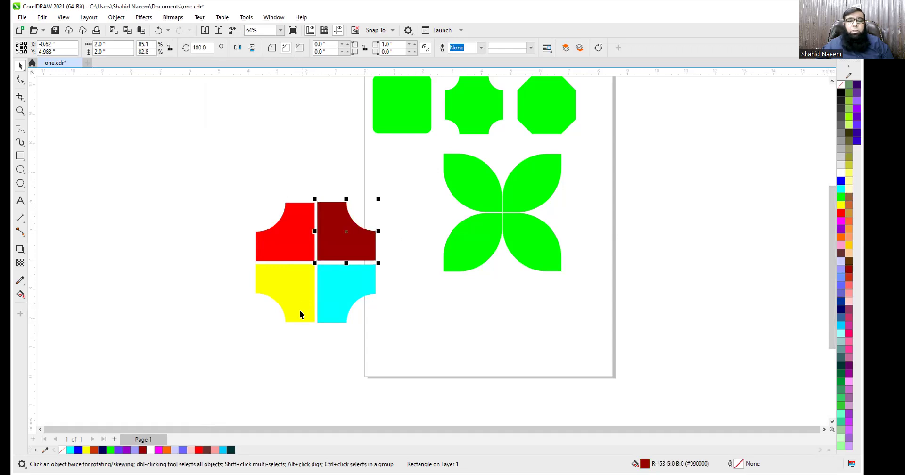
left_click(304, 294)
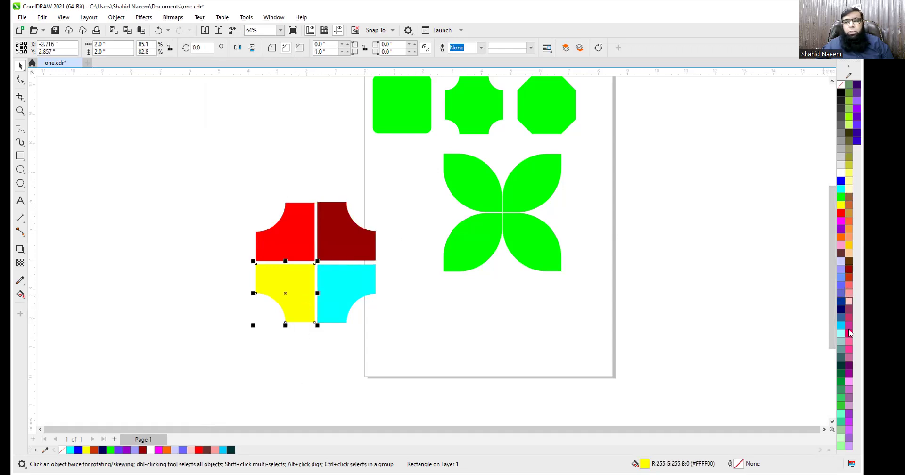
left_click(839, 372)
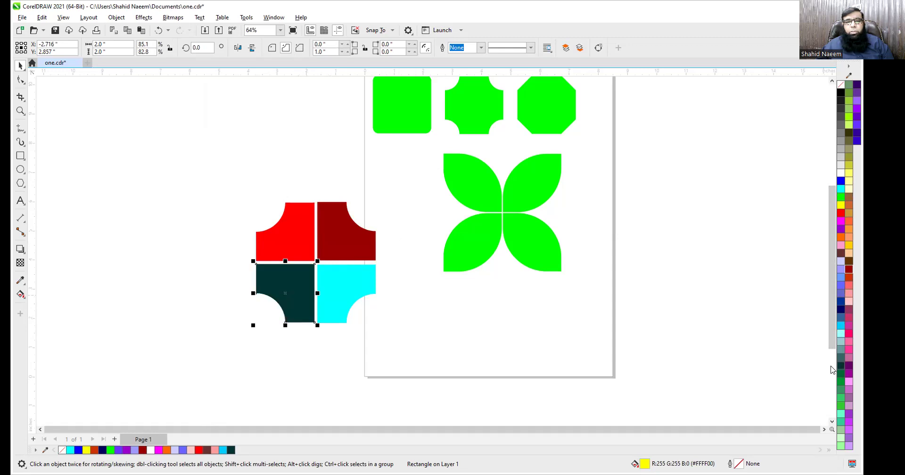
left_click(468, 356)
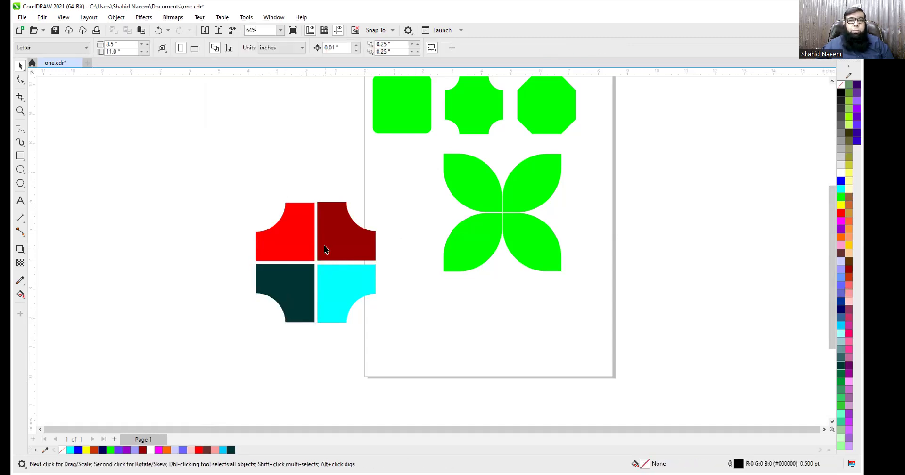
Change the scalloped outer corners of all four coloured pieces to chamfered corners.
left_click(338, 232)
left_click(300, 48)
left_click(273, 283)
left_click(298, 49)
left_click(205, 308)
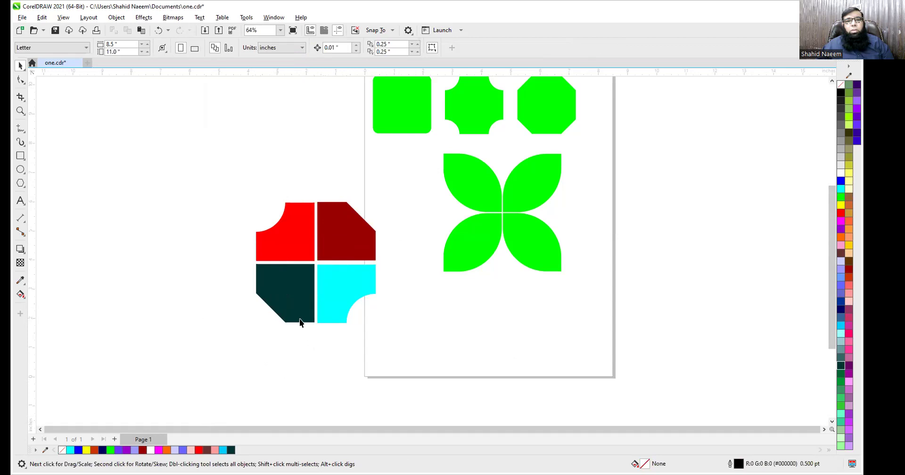
left_click(343, 301)
left_click(300, 47)
left_click(291, 222)
left_click(300, 47)
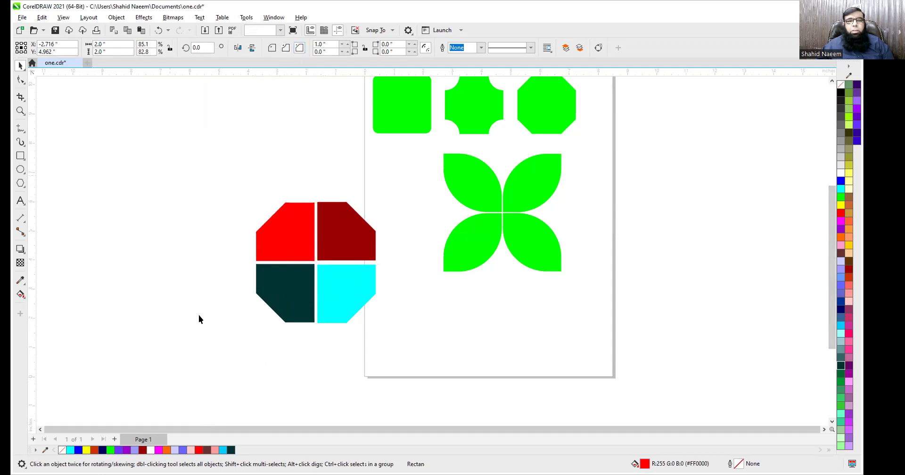
Change the outer corners of the red and cyan pieces to round corners.
left_click(274, 250)
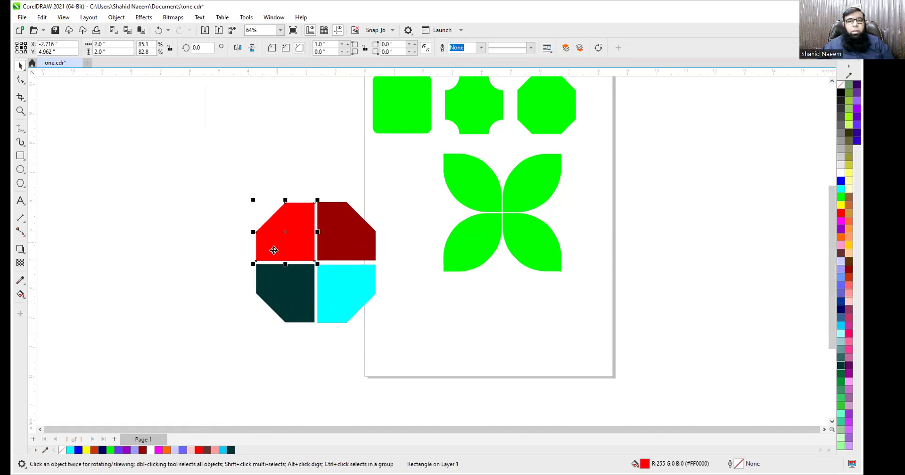
left_click(272, 48)
left_click(347, 305)
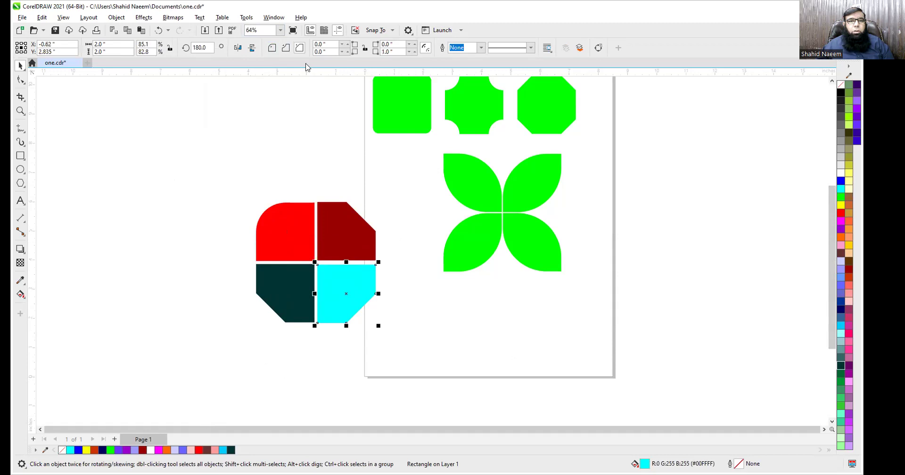
left_click(272, 48)
left_click(207, 205)
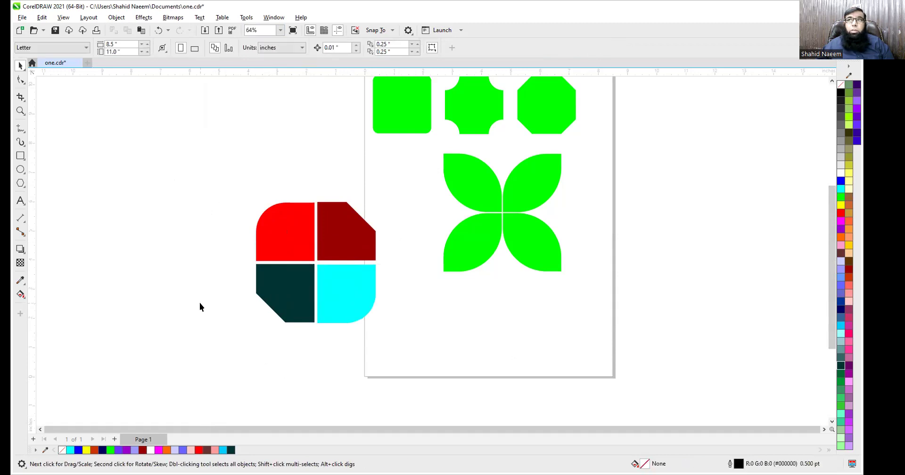
Change the outer corners of the dark teal and dark red pieces to scalloped corners.
left_click(278, 297)
left_click(286, 48)
left_click(331, 223)
left_click(286, 47)
left_click(137, 358)
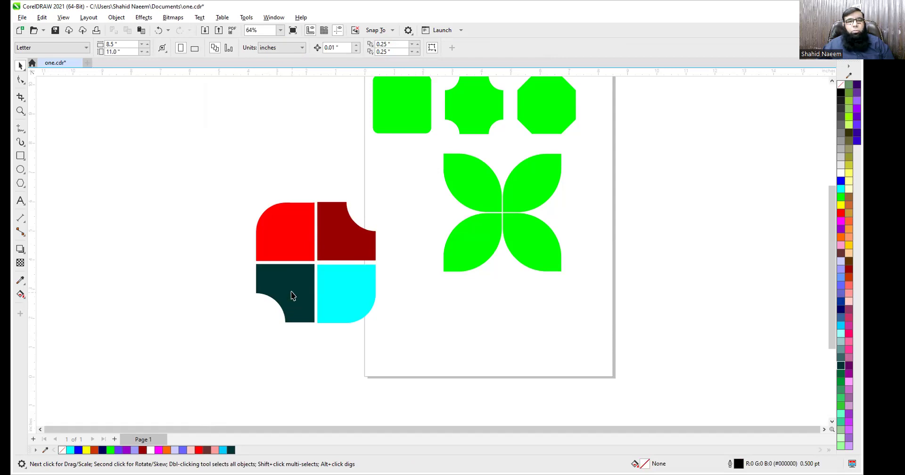
Move the dark teal and dark red pieces up away from the design, and place the cyan piece directly beneath the red one.
left_click_drag(292, 296, 217, 151)
left_click_drag(338, 238, 326, 134)
left_click_drag(332, 317, 276, 296)
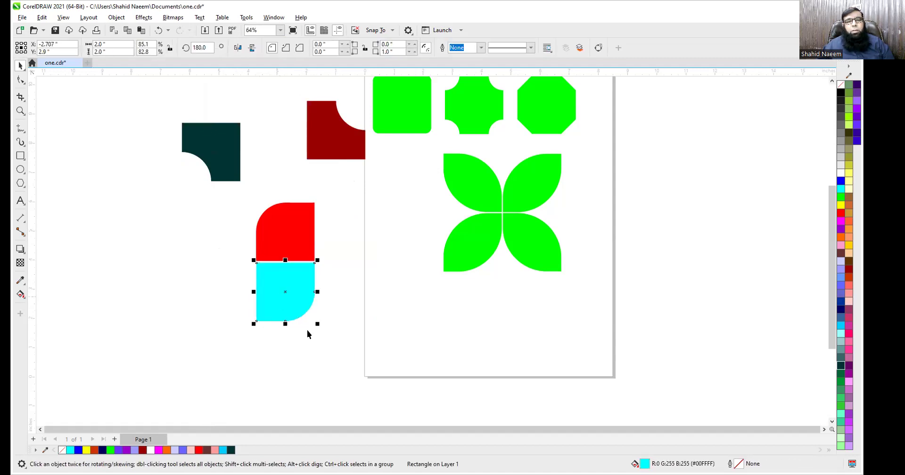
left_click(319, 399)
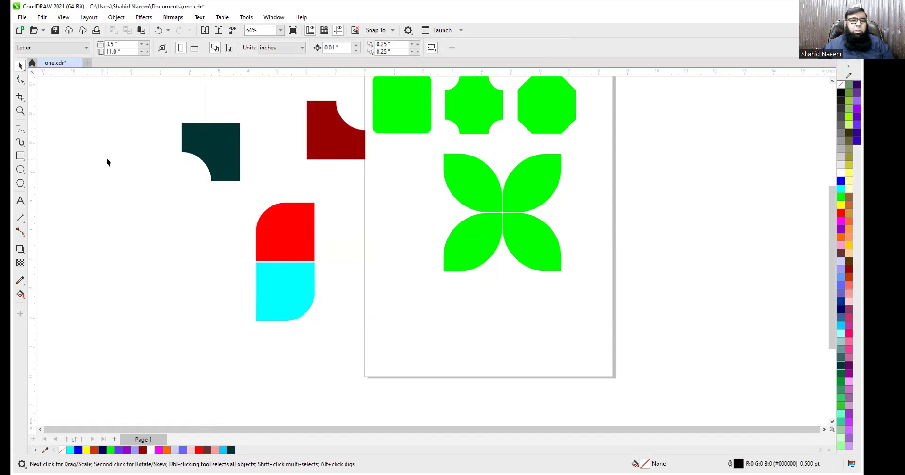
Place the dark teal piece left of the red one and the dark red piece diagonally below it, with their scalloped corners facing.
left_click_drag(212, 155, 224, 226)
left_click_drag(338, 147, 183, 241)
left_click(203, 319)
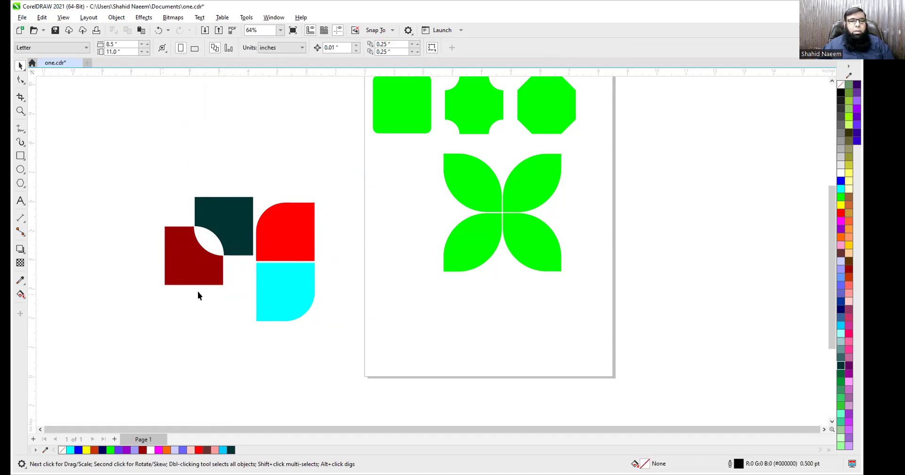
Select the whole four-piece colour design and place three copies of it around the area beside the page.
left_click_drag(134, 168, 390, 343)
left_click_drag(295, 283, 239, 124)
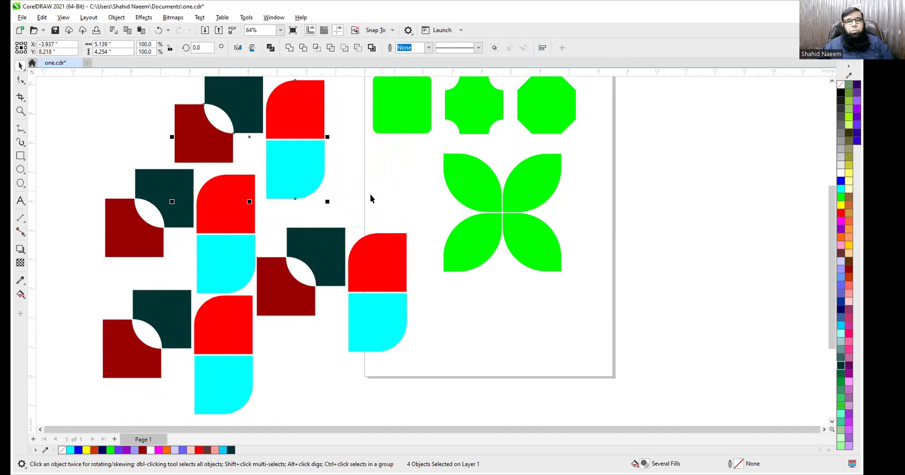
left_click(81, 157)
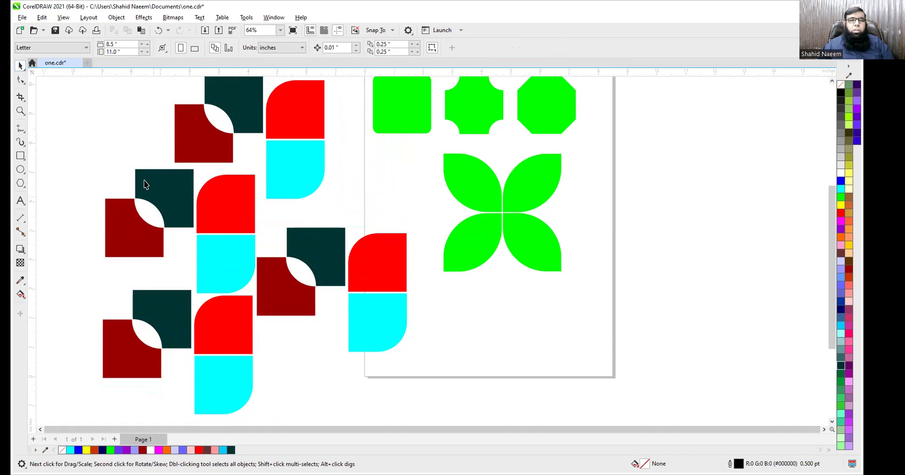
Freehand-select the cyan piece of the middle-left design copy and move it onto the page's left edge.
left_click(21, 69)
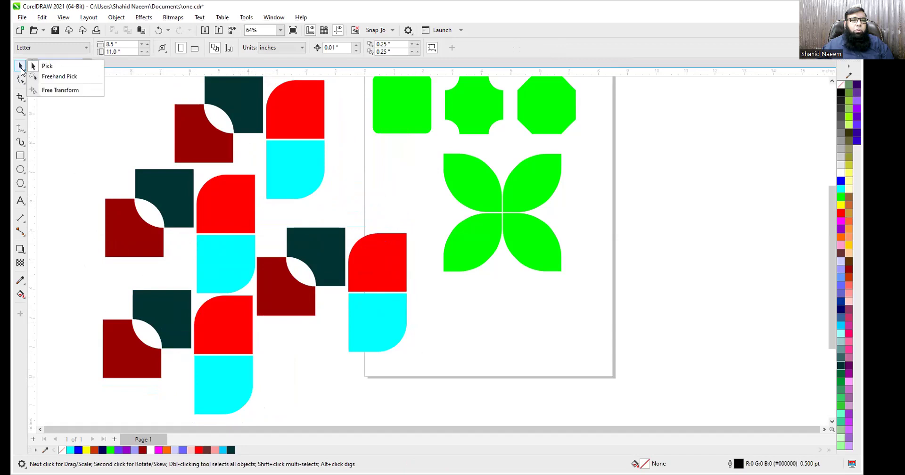
left_click(72, 77)
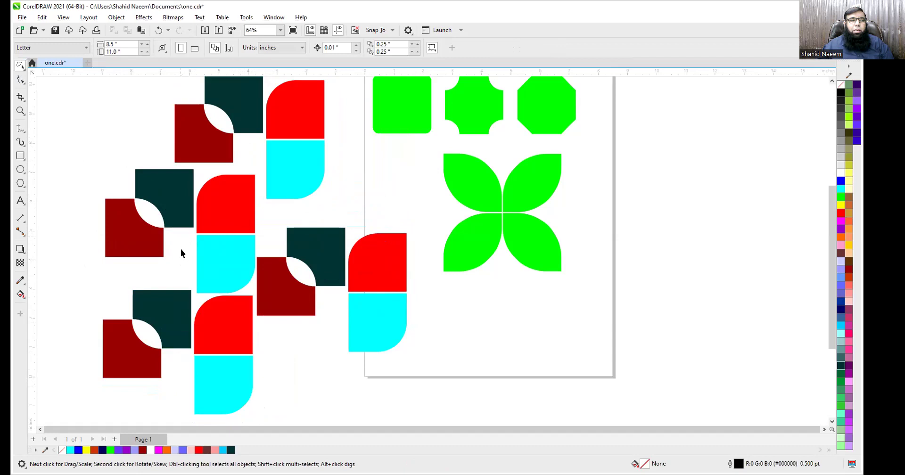
mouse_move(261, 234)
left_mouse_down()
mouse_move(261, 276)
mouse_move(248, 297)
mouse_move(187, 300)
left_mouse_up()
mouse_move(177, 256)
left_mouse_down()
mouse_move(317, 273)
mouse_move(372, 180)
left_mouse_up()
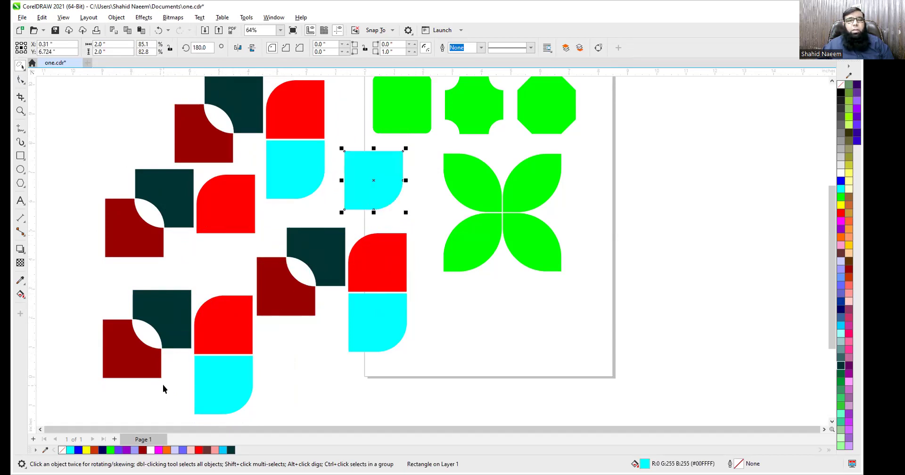
Freehand-select the lower-left design's red piece and move it against the green flower, and move its dark teal piece below the flower.
left_click(22, 67)
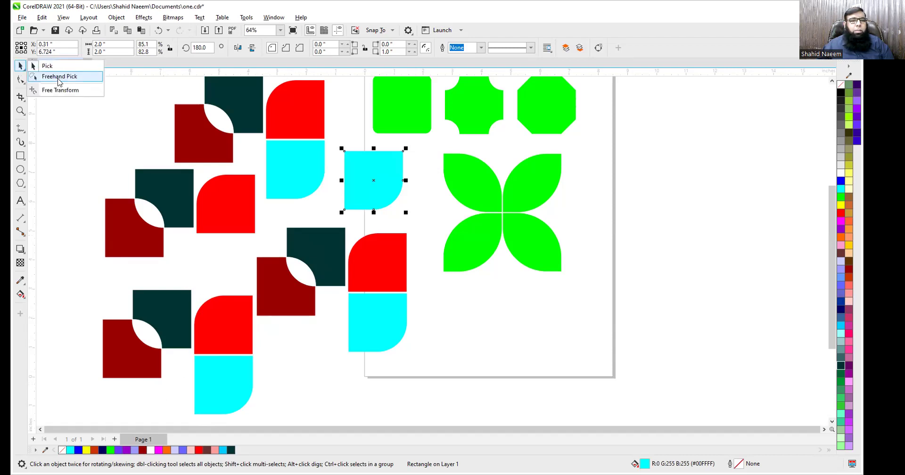
left_click(59, 77)
left_click(186, 359)
mouse_move(281, 301)
left_mouse_down()
mouse_move(265, 278)
mouse_move(209, 273)
mouse_move(182, 311)
mouse_move(186, 357)
left_mouse_up()
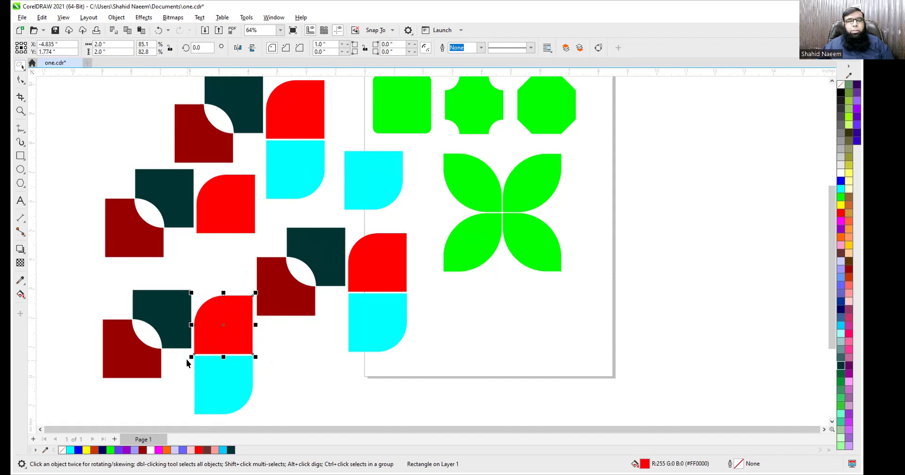
left_click_drag(222, 319, 421, 211)
left_click(486, 373)
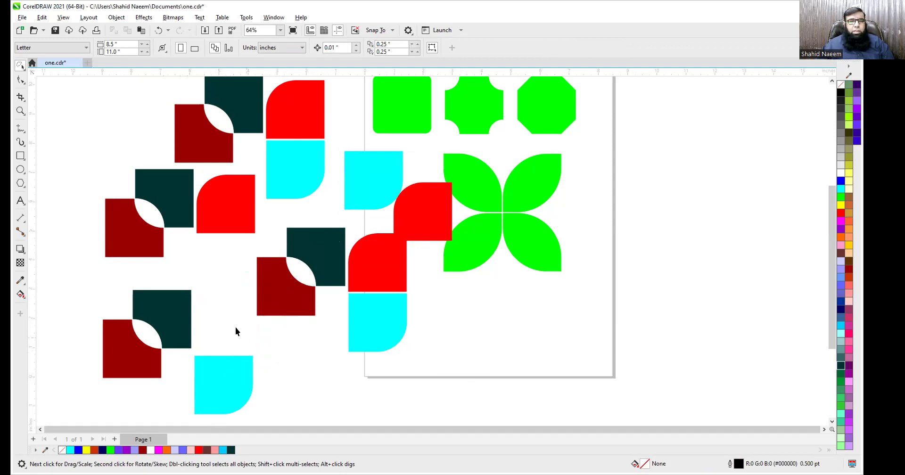
left_click_drag(182, 319, 544, 325)
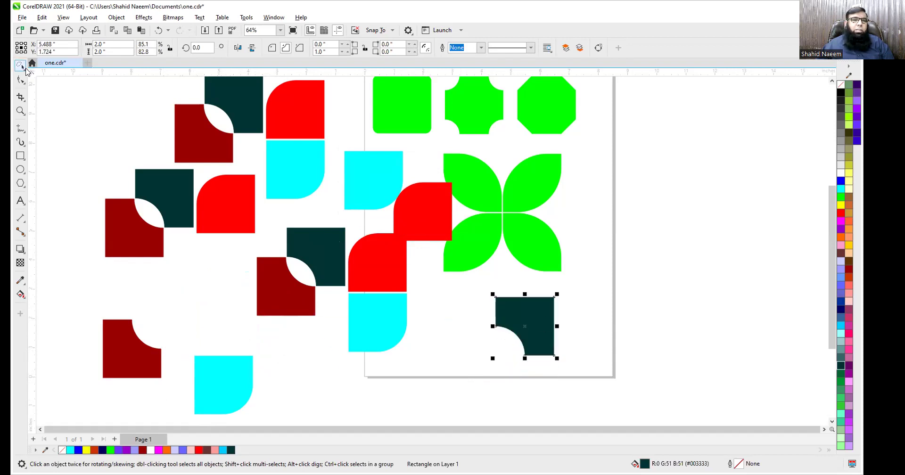
Stretch the dark teal piece below the flower with Free Transform into a mirrored horizontal bar about 44.69 inches wide.
left_click(22, 69)
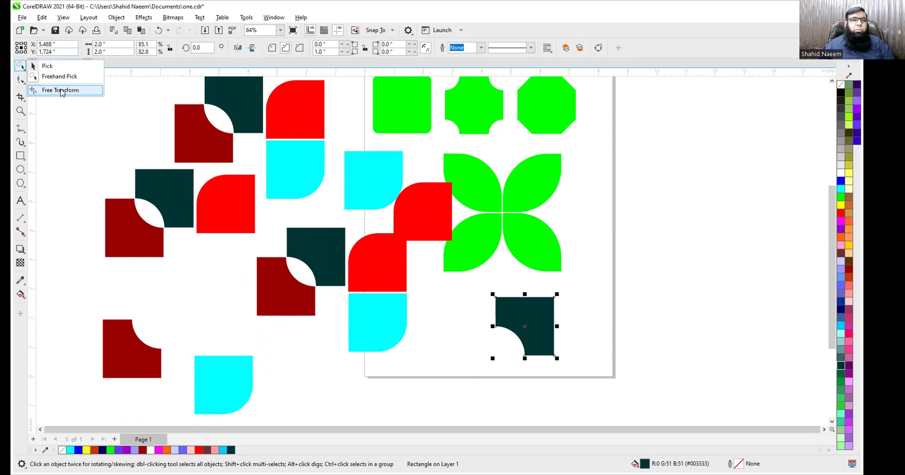
left_click(61, 90)
mouse_move(498, 322)
left_mouse_down()
mouse_move(460, 323)
mouse_move(546, 327)
mouse_move(509, 324)
mouse_move(529, 325)
mouse_move(485, 334)
mouse_move(536, 329)
mouse_move(509, 320)
mouse_move(600, 321)
mouse_move(511, 319)
mouse_move(617, 317)
mouse_move(455, 326)
mouse_move(543, 341)
mouse_move(528, 353)
left_mouse_up()
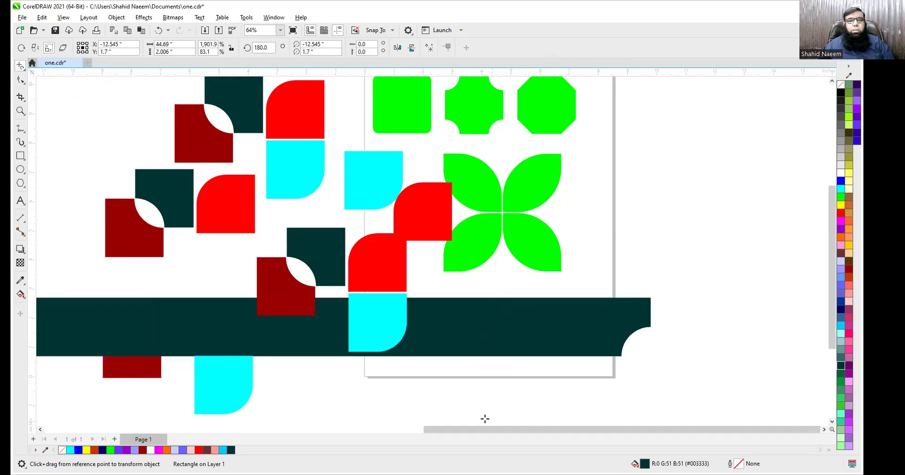
scroll(409, 282, "down", 5)
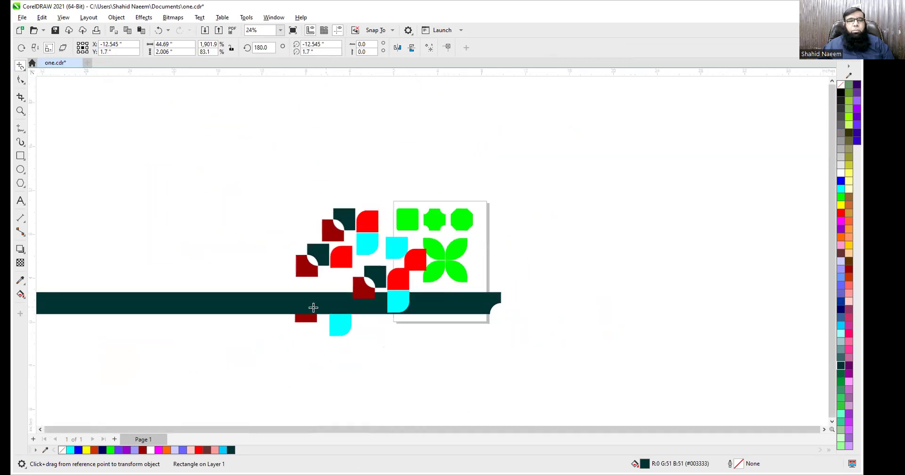
scroll(250, 307, "up", 1)
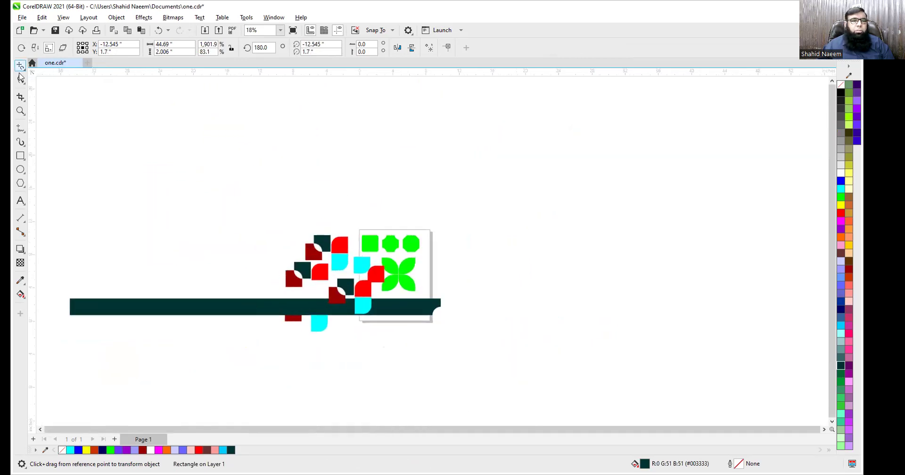
Place the long dark teal bar and a copy of it above the page, one beneath the other, and mirror the upper bar vertically.
left_click(23, 69)
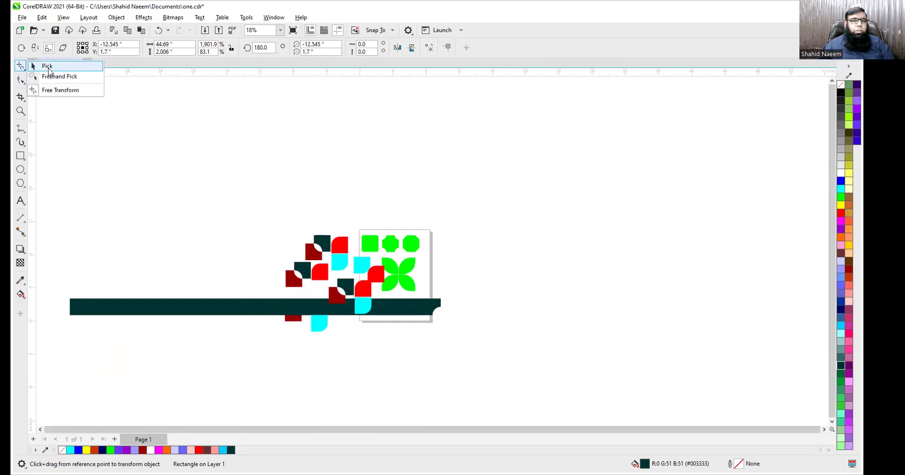
left_click(48, 69)
left_click_drag(214, 308, 432, 154)
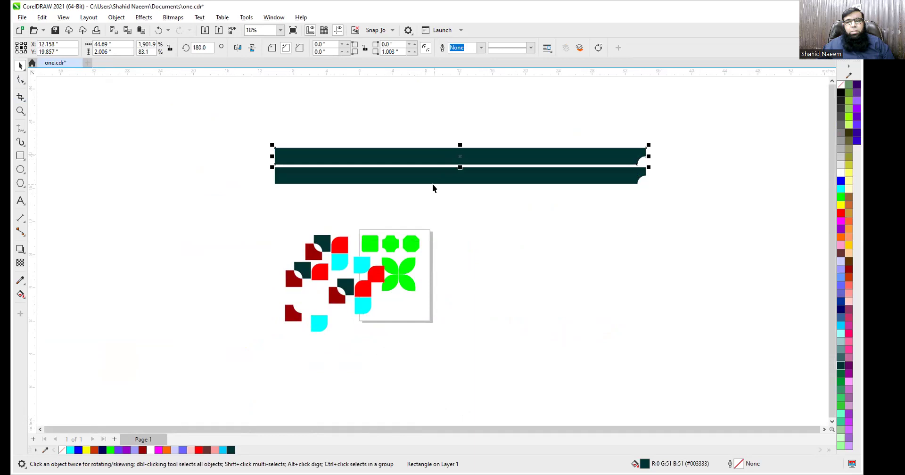
left_click(251, 47)
left_click(589, 229)
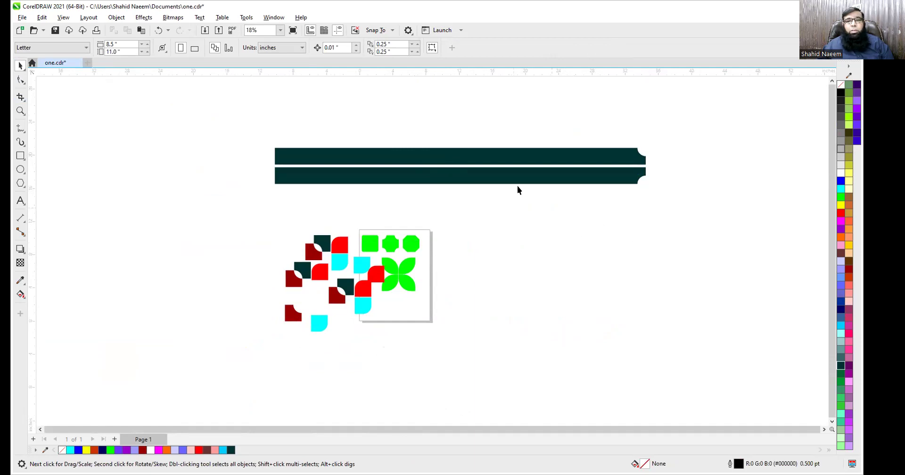
Move the lower bar up against the upper one and fill it red.
scroll(677, 169, "up", 5)
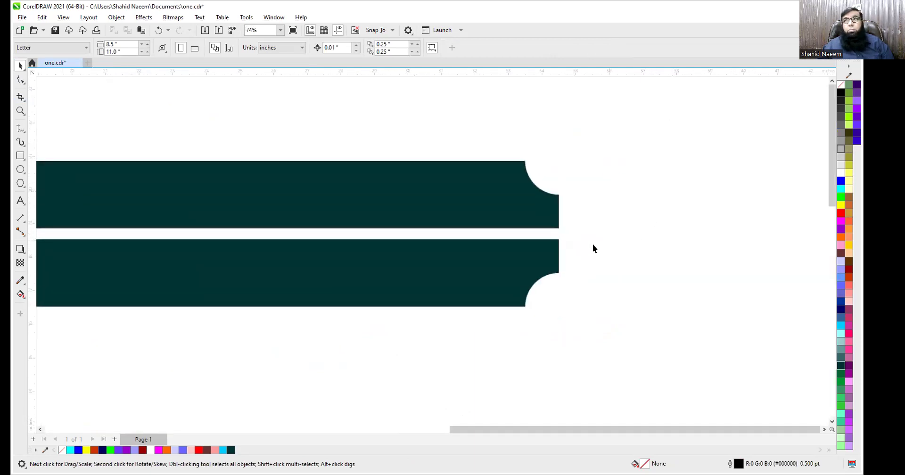
left_click(534, 251)
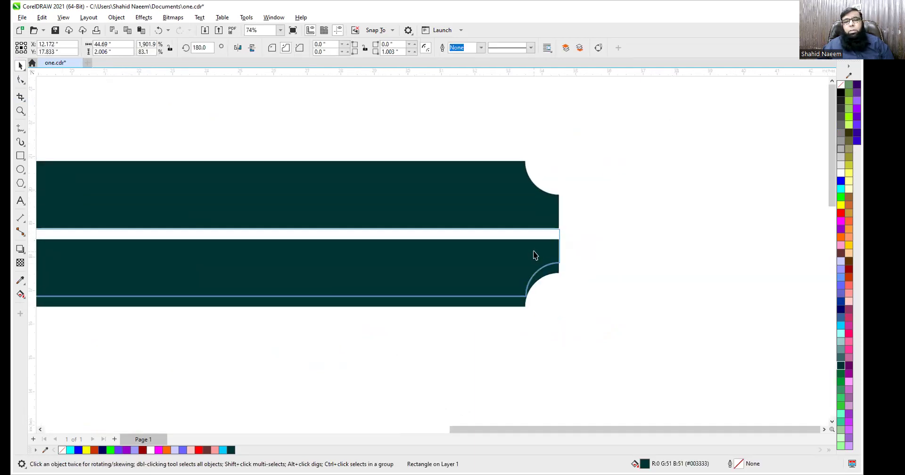
left_click(841, 214)
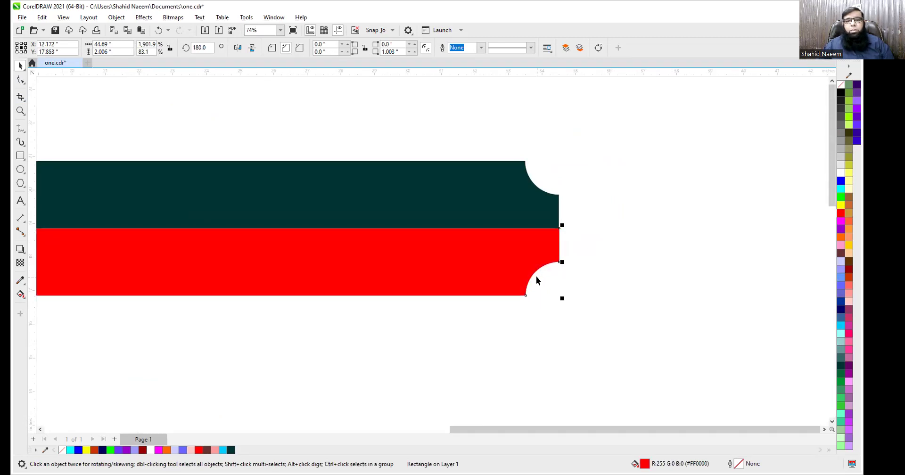
left_click(590, 280)
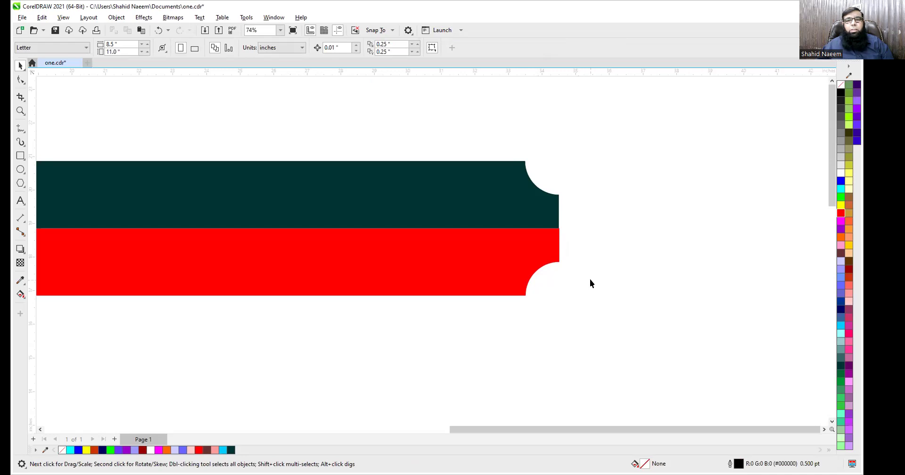
Group the dark teal and red bars, shift the group away from the page, and rotate it 90 degrees.
scroll(590, 280, "down", 7)
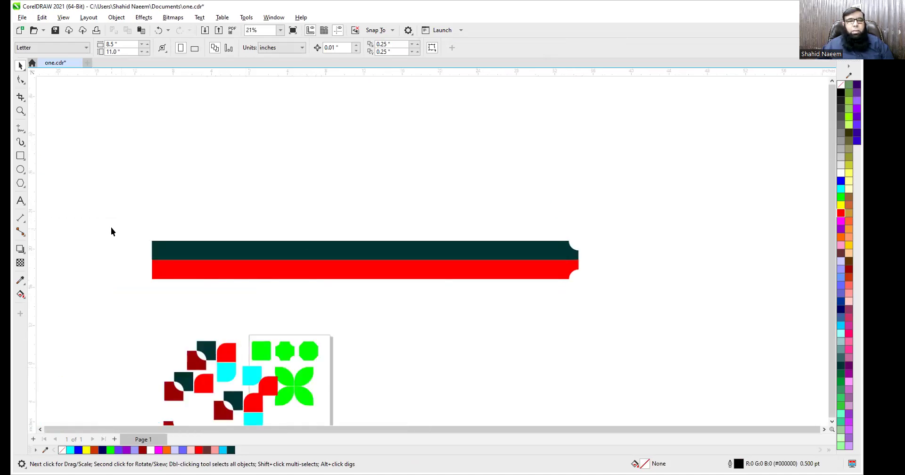
left_click_drag(628, 294, 628, 294)
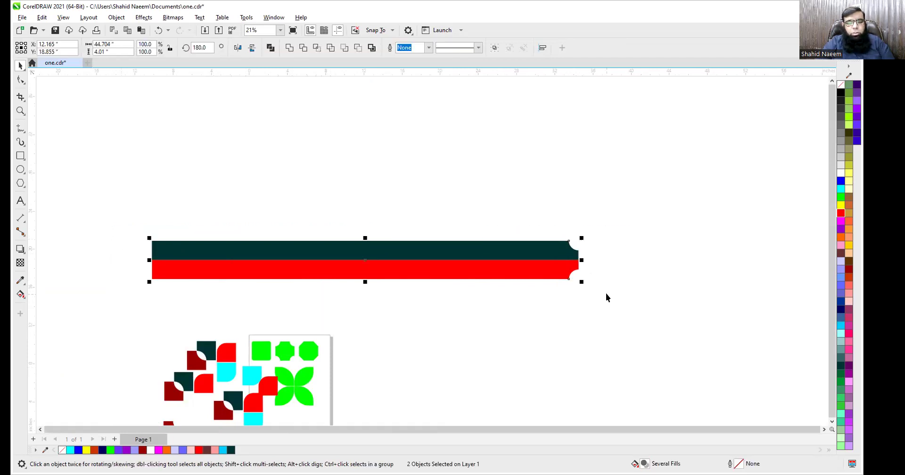
key("ctrl+g")
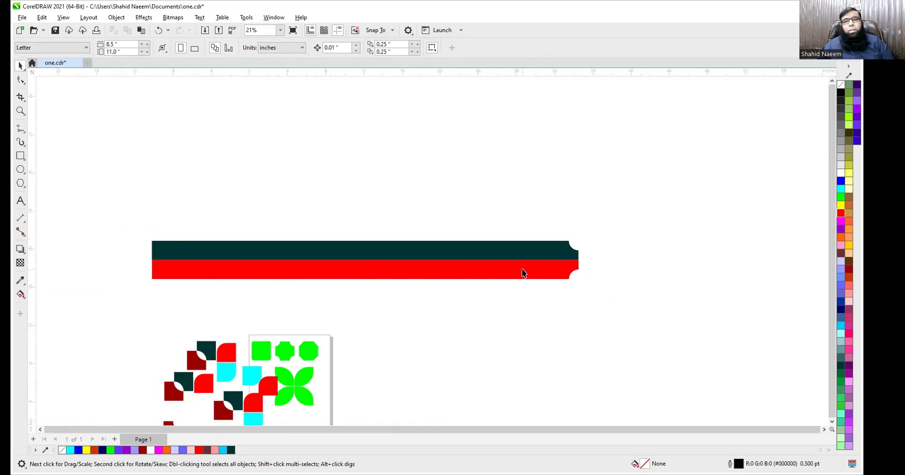
left_click_drag(491, 281, 550, 232)
left_click(197, 48)
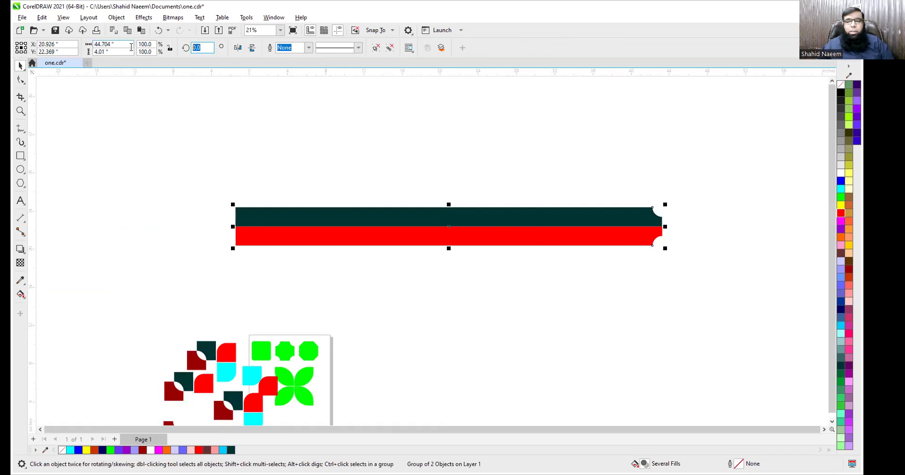
type("90")
key("Return")
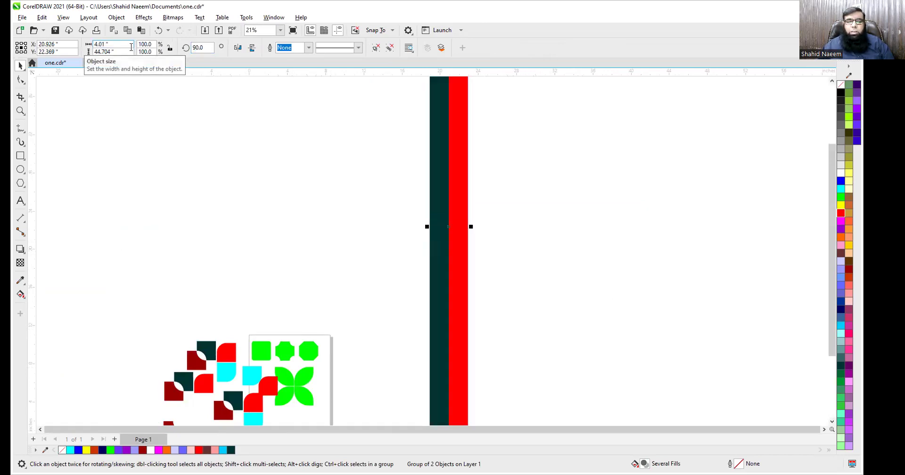
Shorten the upright two-colour group from its lower end to a height of about 8.83 inches.
scroll(461, 234, "down", 1)
left_click(473, 302)
left_click(455, 324)
left_click_drag(454, 341, 473, 171)
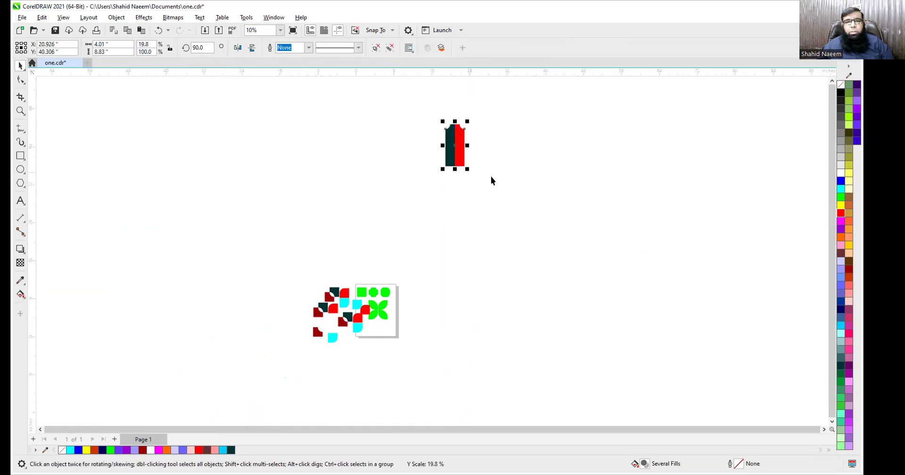
scroll(486, 137, "up", 2)
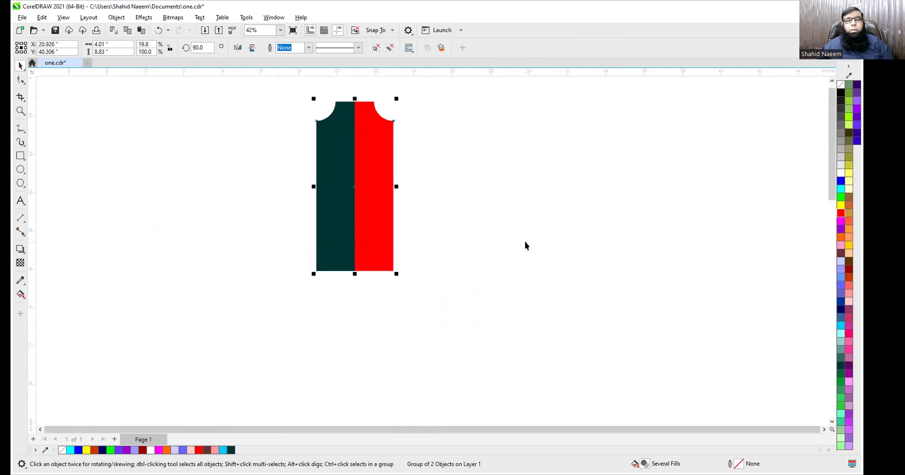
Move the group's rotation centre to its bottom middle and create a copy rotated about 43 degrees clockwise around it.
left_click(358, 139)
left_click_drag(398, 99, 418, 114)
key("ctrl+z")
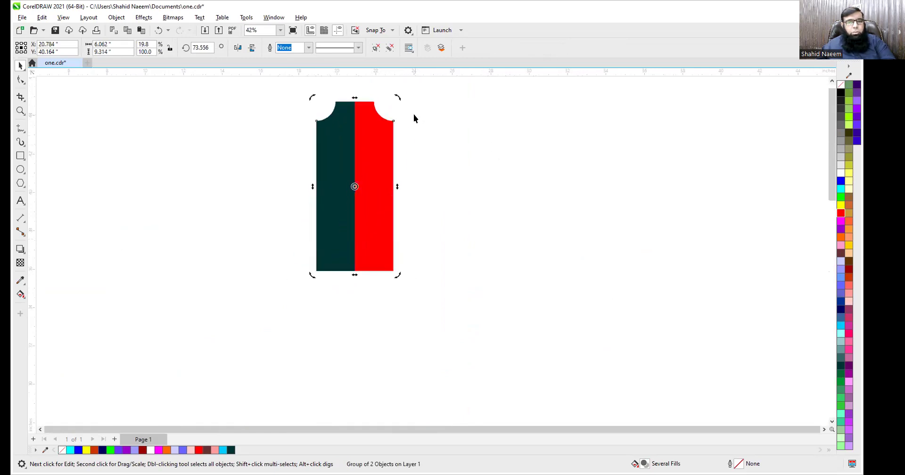
left_click_drag(354, 188, 355, 267)
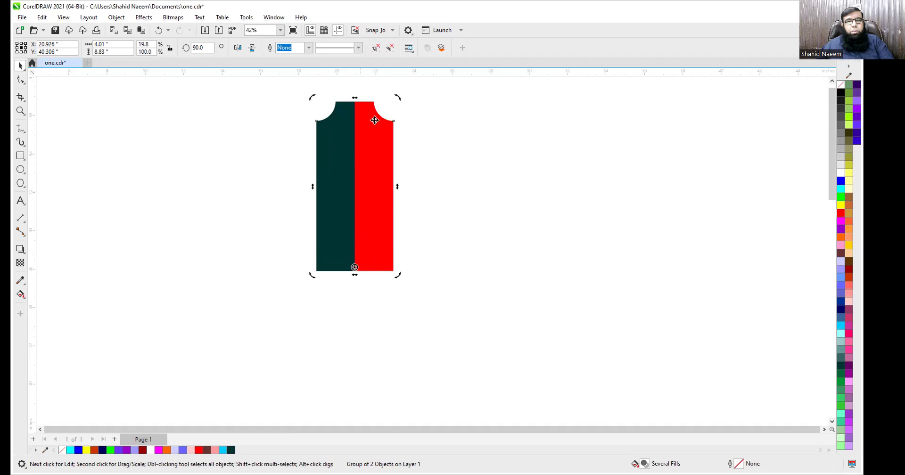
left_click_drag(400, 99, 508, 167)
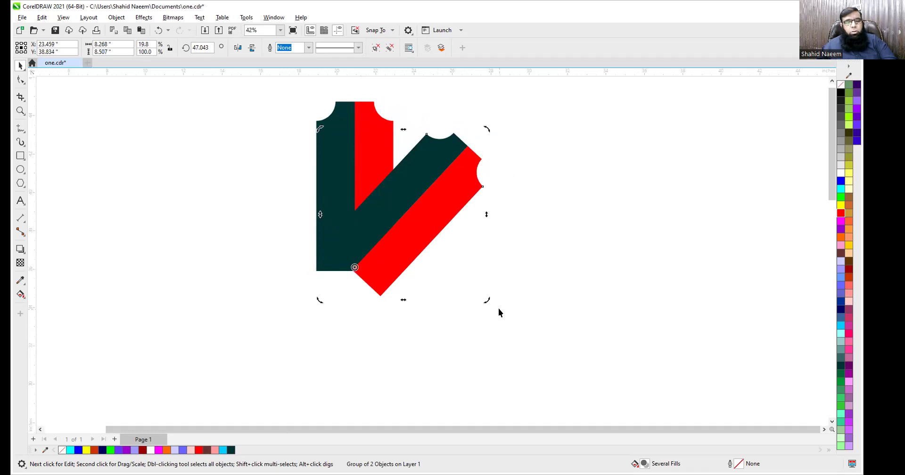
Repeat the rotated copy six more times around the same centre to form a wheel-shaped design.
key("ctrl+r")
key("ctrl+r")
key("ctrl+r")
key("ctrl+r")
key("ctrl+r")
key("ctrl+r")
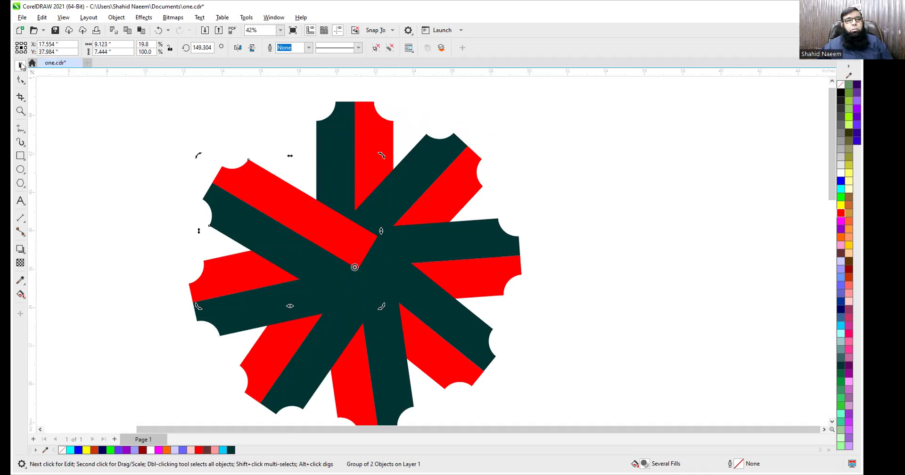
left_click(132, 190)
scroll(568, 326, "down", 2)
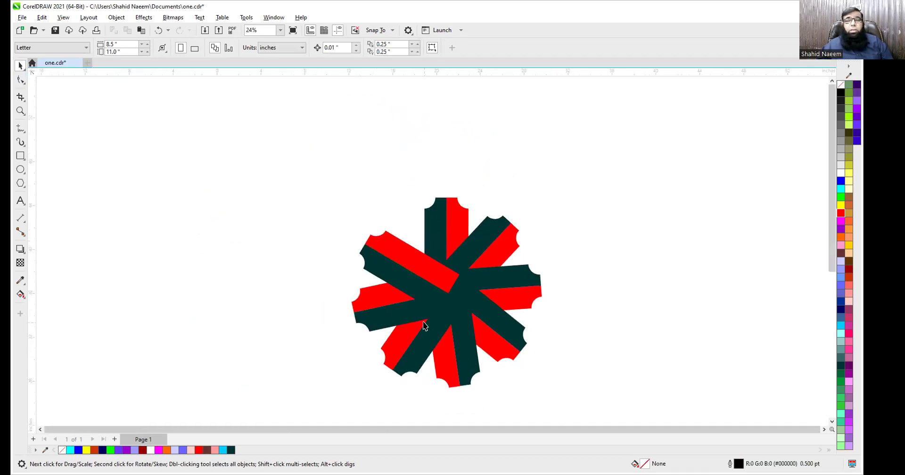
scroll(424, 325, "up", 2)
scroll(423, 325, "down", 3)
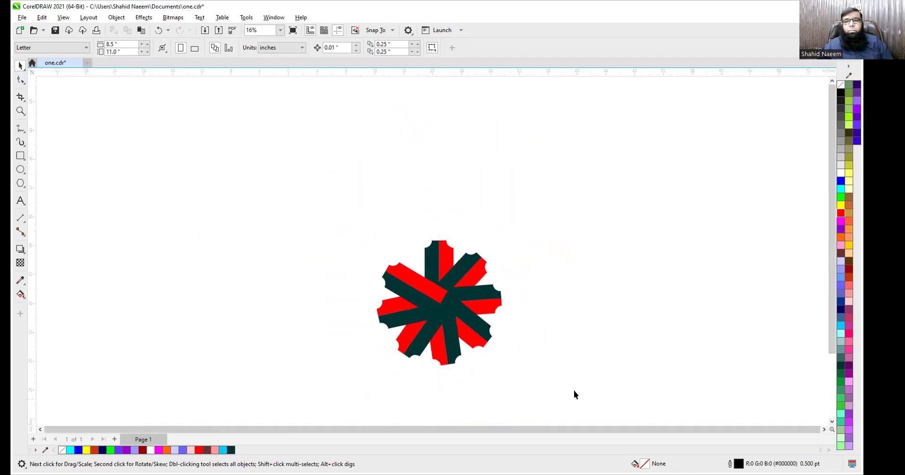
left_click(833, 422)
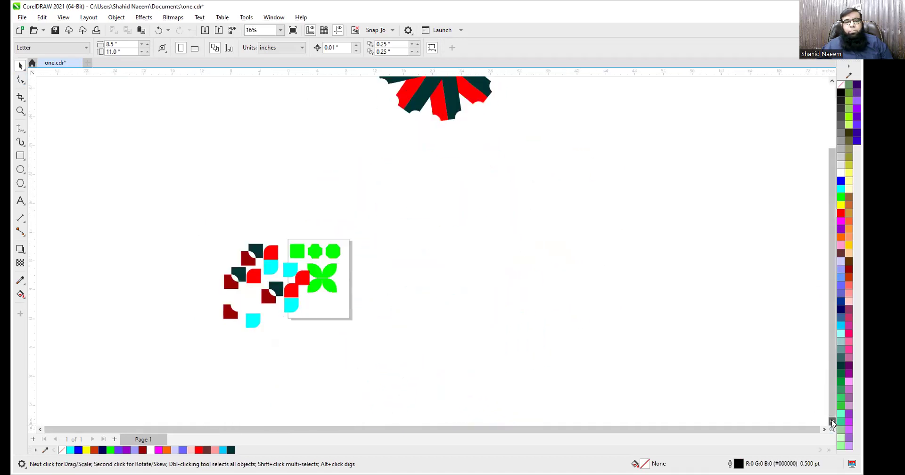
scroll(443, 302, "up", 4)
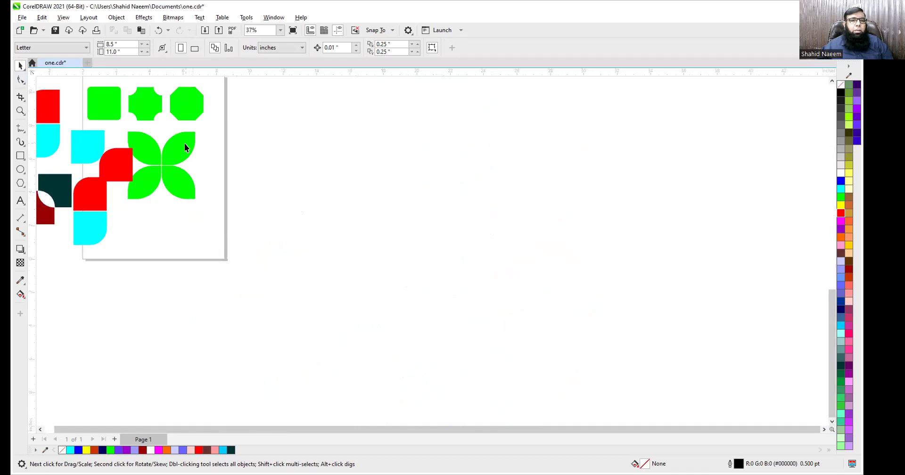
Place a copy of the flower's upper-right green petal in the empty area beside the page.
left_click(185, 148)
left_click_drag(176, 147, 315, 168)
scroll(287, 161, "up", 5)
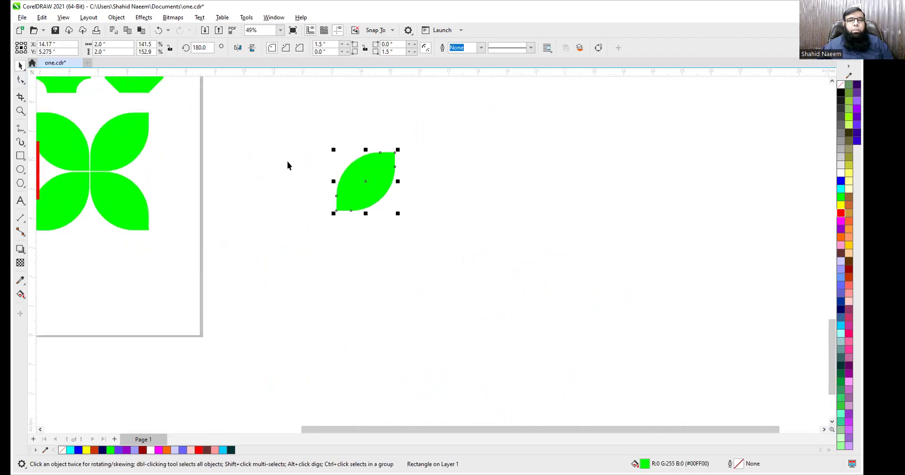
Move the copied petal's rotation centre to its lower-left tip and create a copy rotated about 32 degrees clockwise around it.
left_click(401, 196)
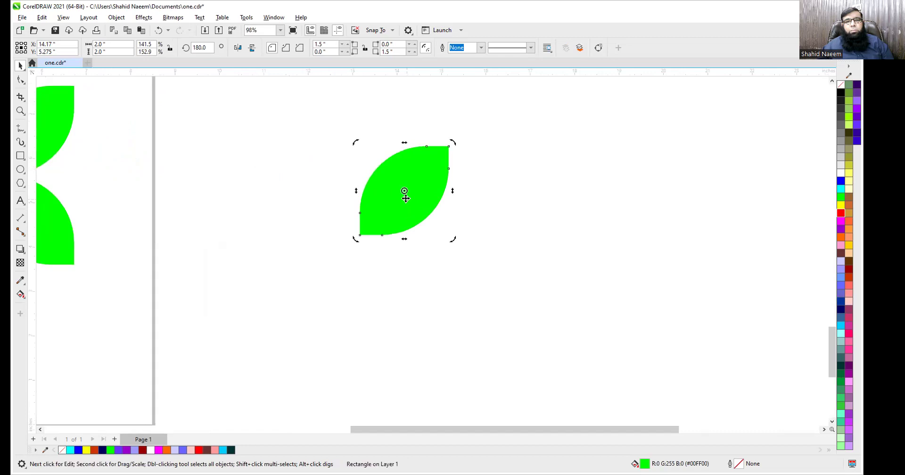
left_click_drag(405, 191, 360, 235)
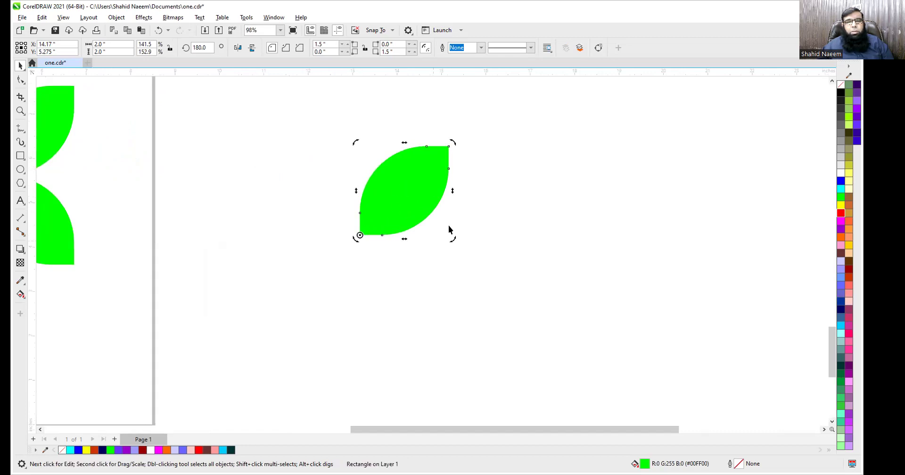
left_click_drag(452, 144, 485, 204)
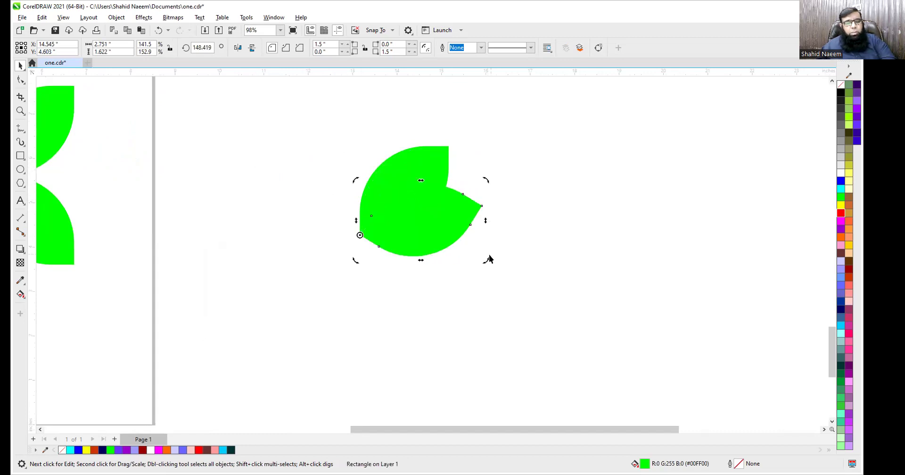
Repeat the rotated petal copy nine more times around the same centre to complete a full flower.
key("ctrl+r")
key("ctrl+r")
key("ctrl+r")
key("ctrl+r")
key("ctrl+r")
key("ctrl+r")
key("ctrl+r")
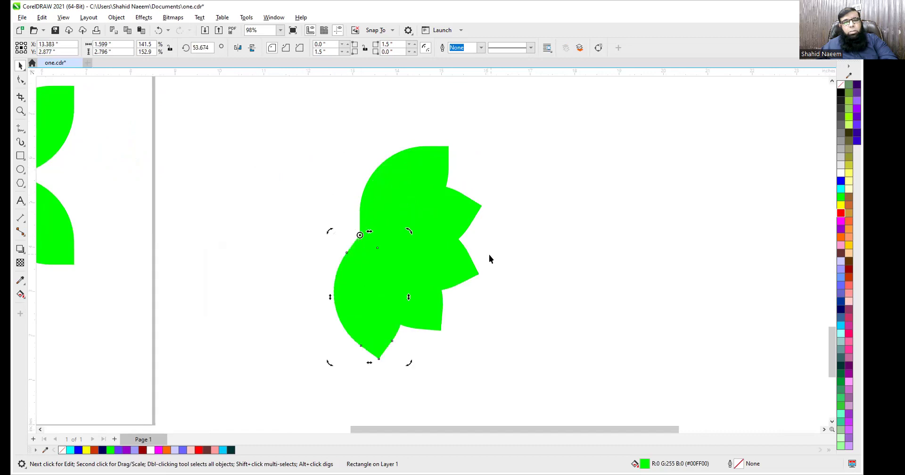
key("ctrl+r")
key("ctrl+r")
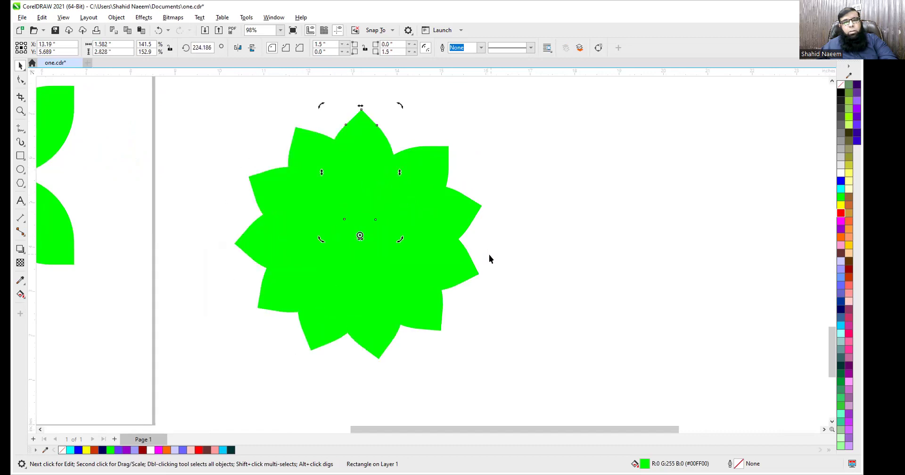
Fill the flower's topmost petal blue, the first rotated copy orange, and the petal below it yellow.
left_click(841, 181)
left_click(449, 212)
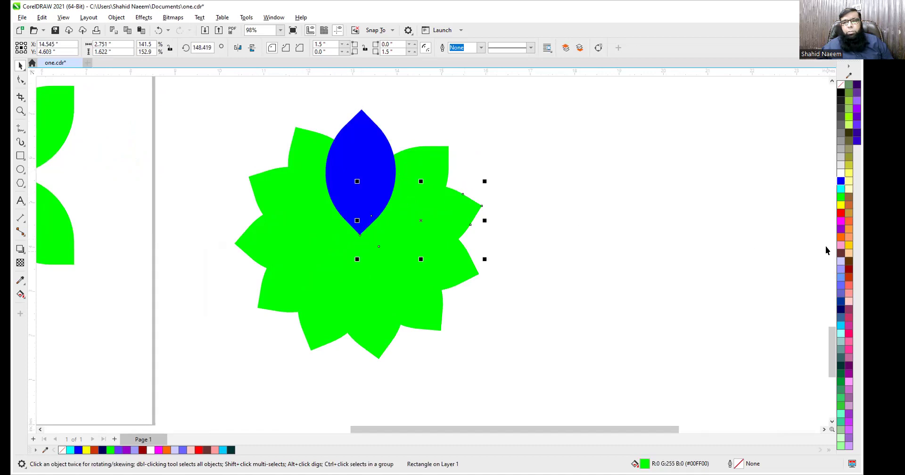
left_click(842, 237)
left_click(451, 266)
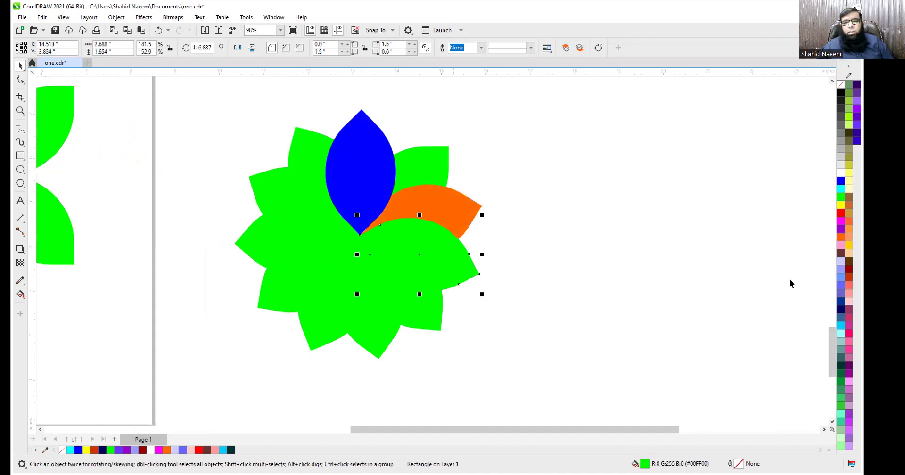
left_click(841, 310)
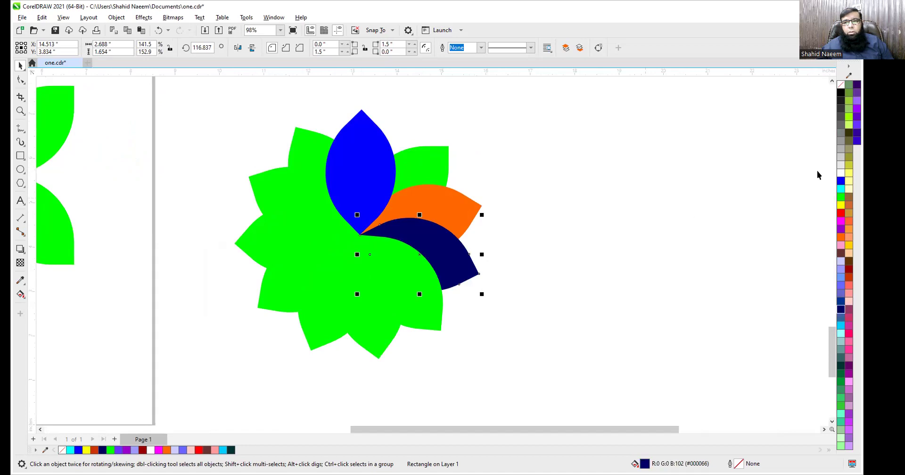
left_click(841, 205)
Fill the petal left of the blue one grey, and the following two petals counterclockwise amber and teal green.
left_click(307, 154)
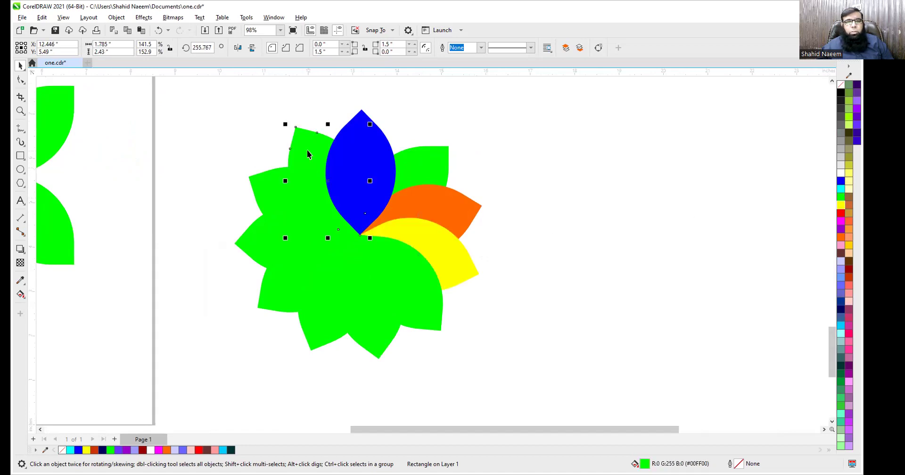
left_click(842, 140)
left_click(268, 217)
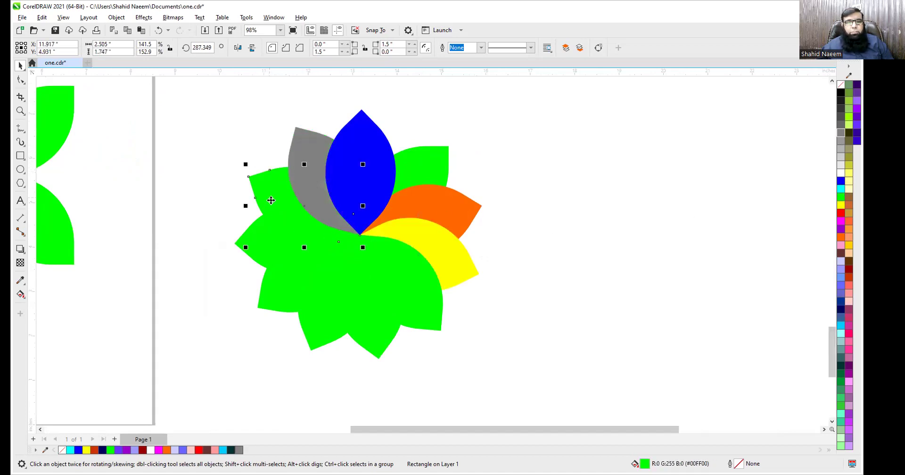
left_click(849, 245)
left_click(259, 247)
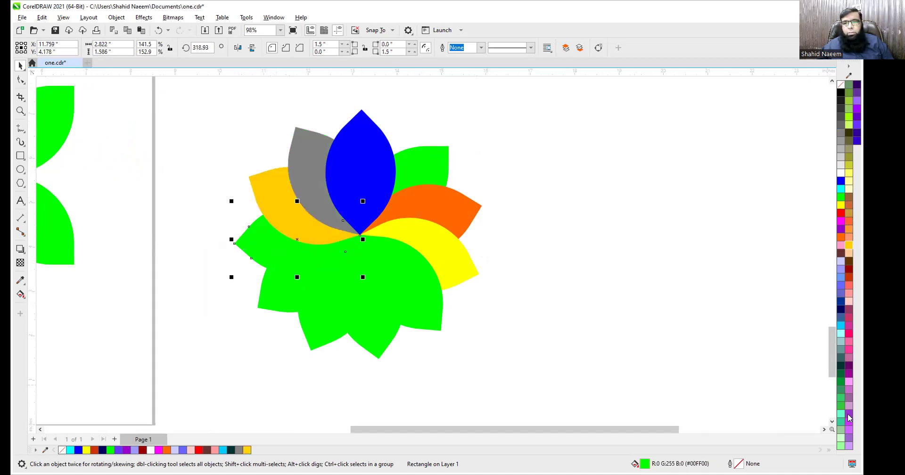
Fill the petal below the teal one amber, its lower neighbour pale yellow, and the lower-right petal magenta, leaving nothing selected.
left_click(309, 291)
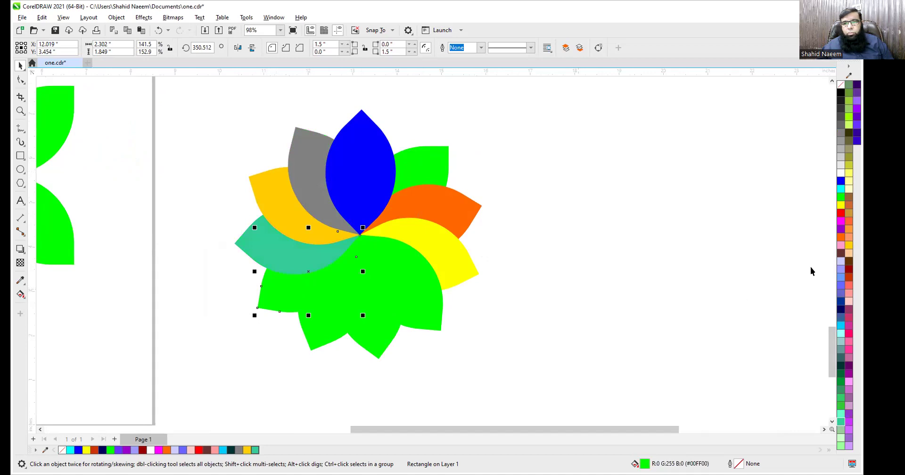
left_click(849, 245)
left_click(347, 327)
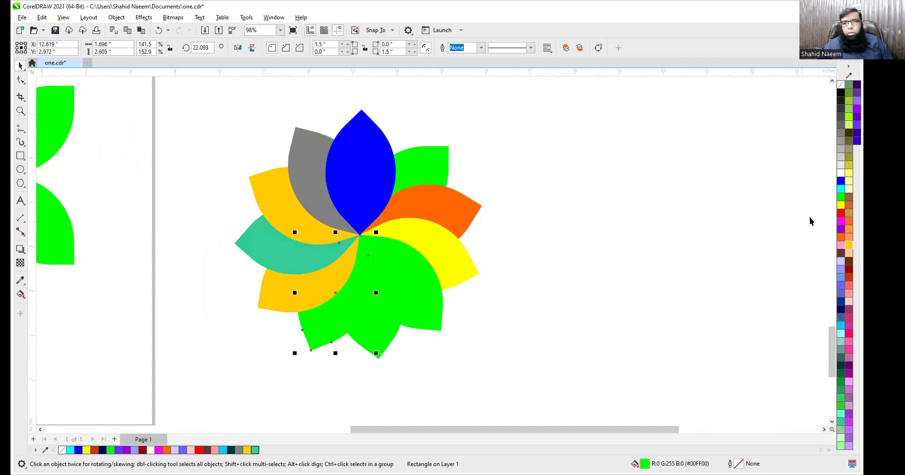
left_click(849, 175)
left_click(405, 314)
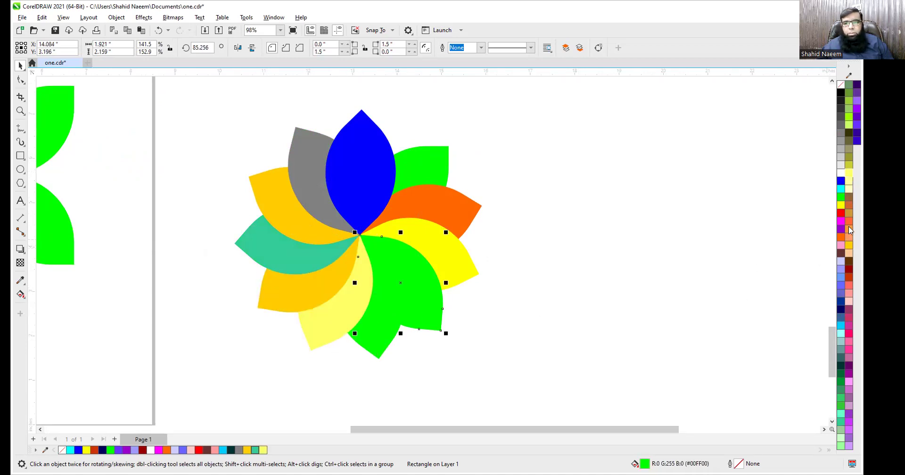
left_click(842, 224)
left_click(545, 300)
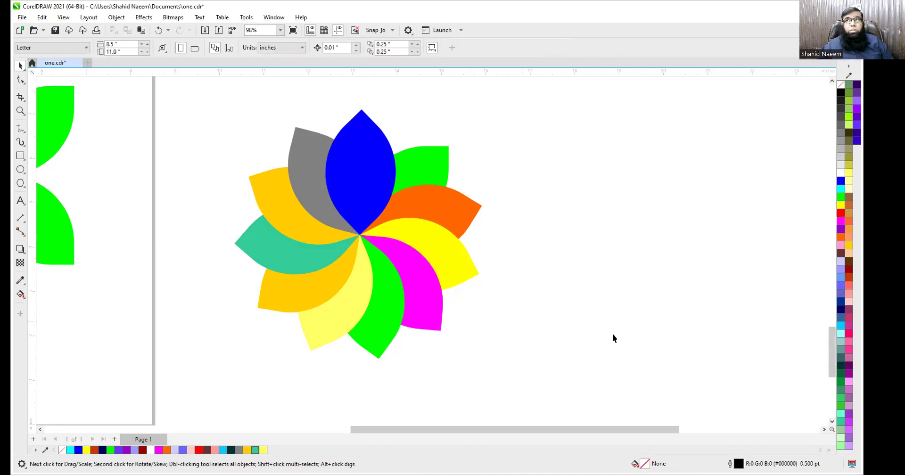